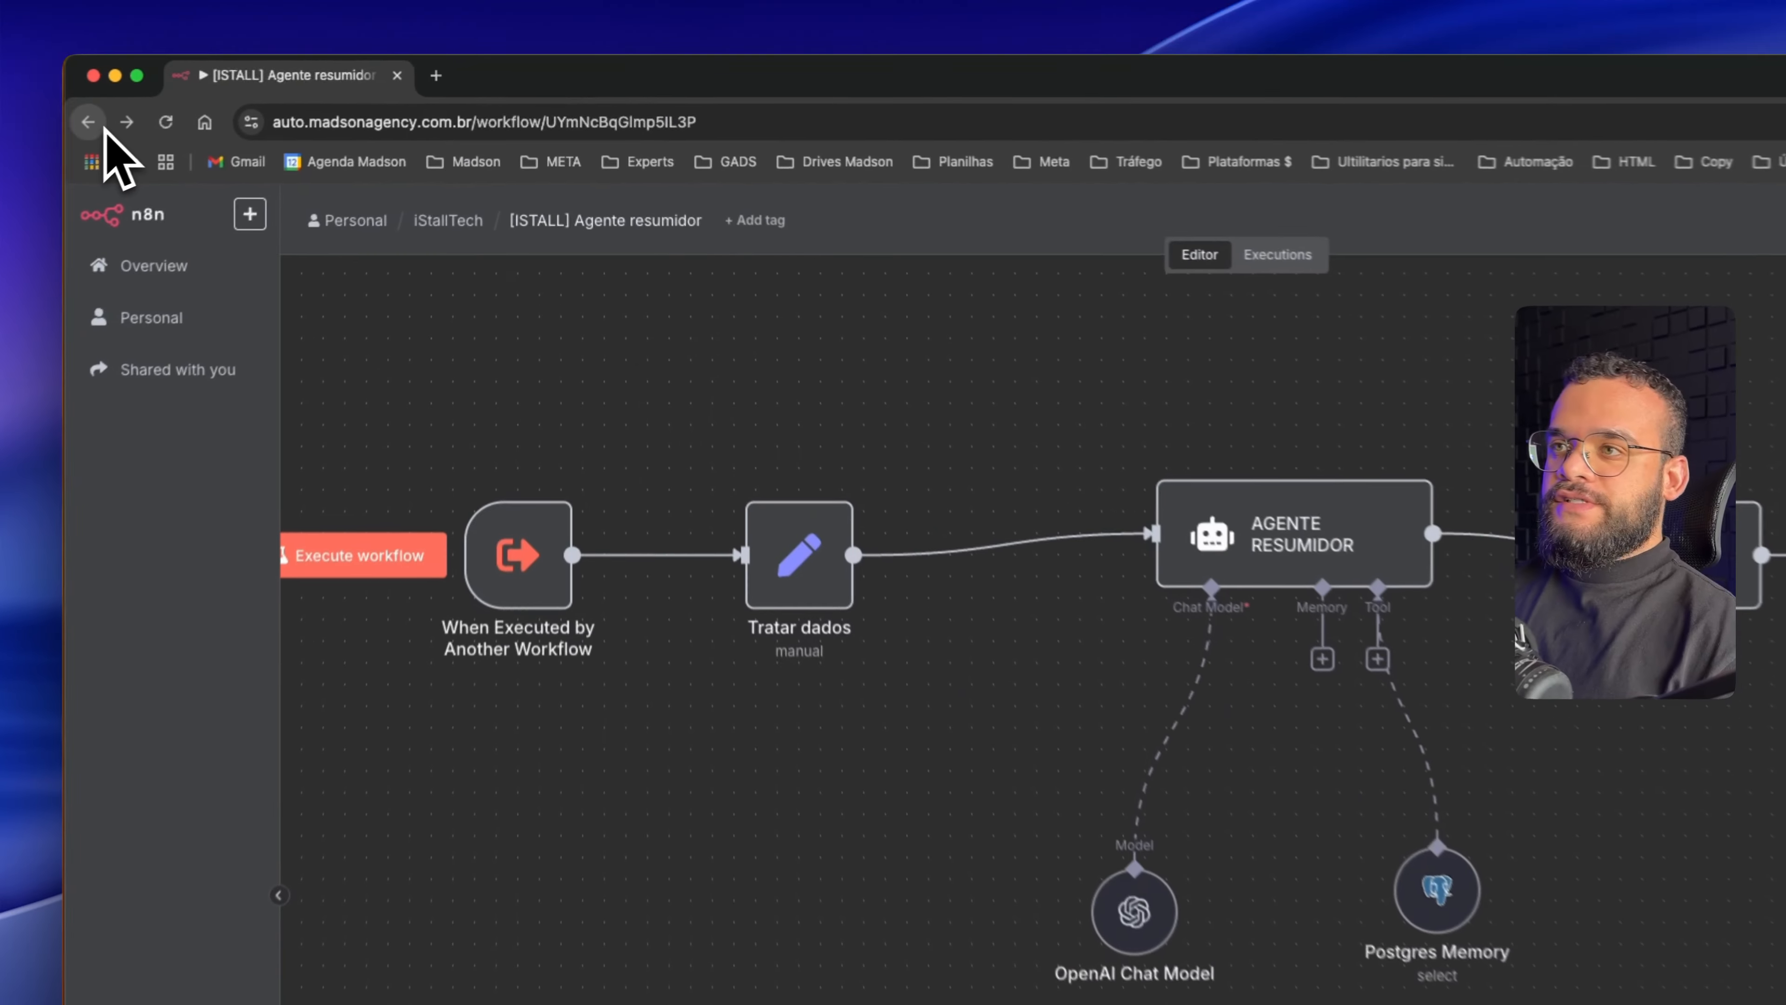
# Open the "01 - [ISTALL] Agente IA" workflow and locate the SECRETARIA ISTAL TECH agent with its memory nodes
pyautogui.click(279, 94)
pyautogui.click(925, 298)
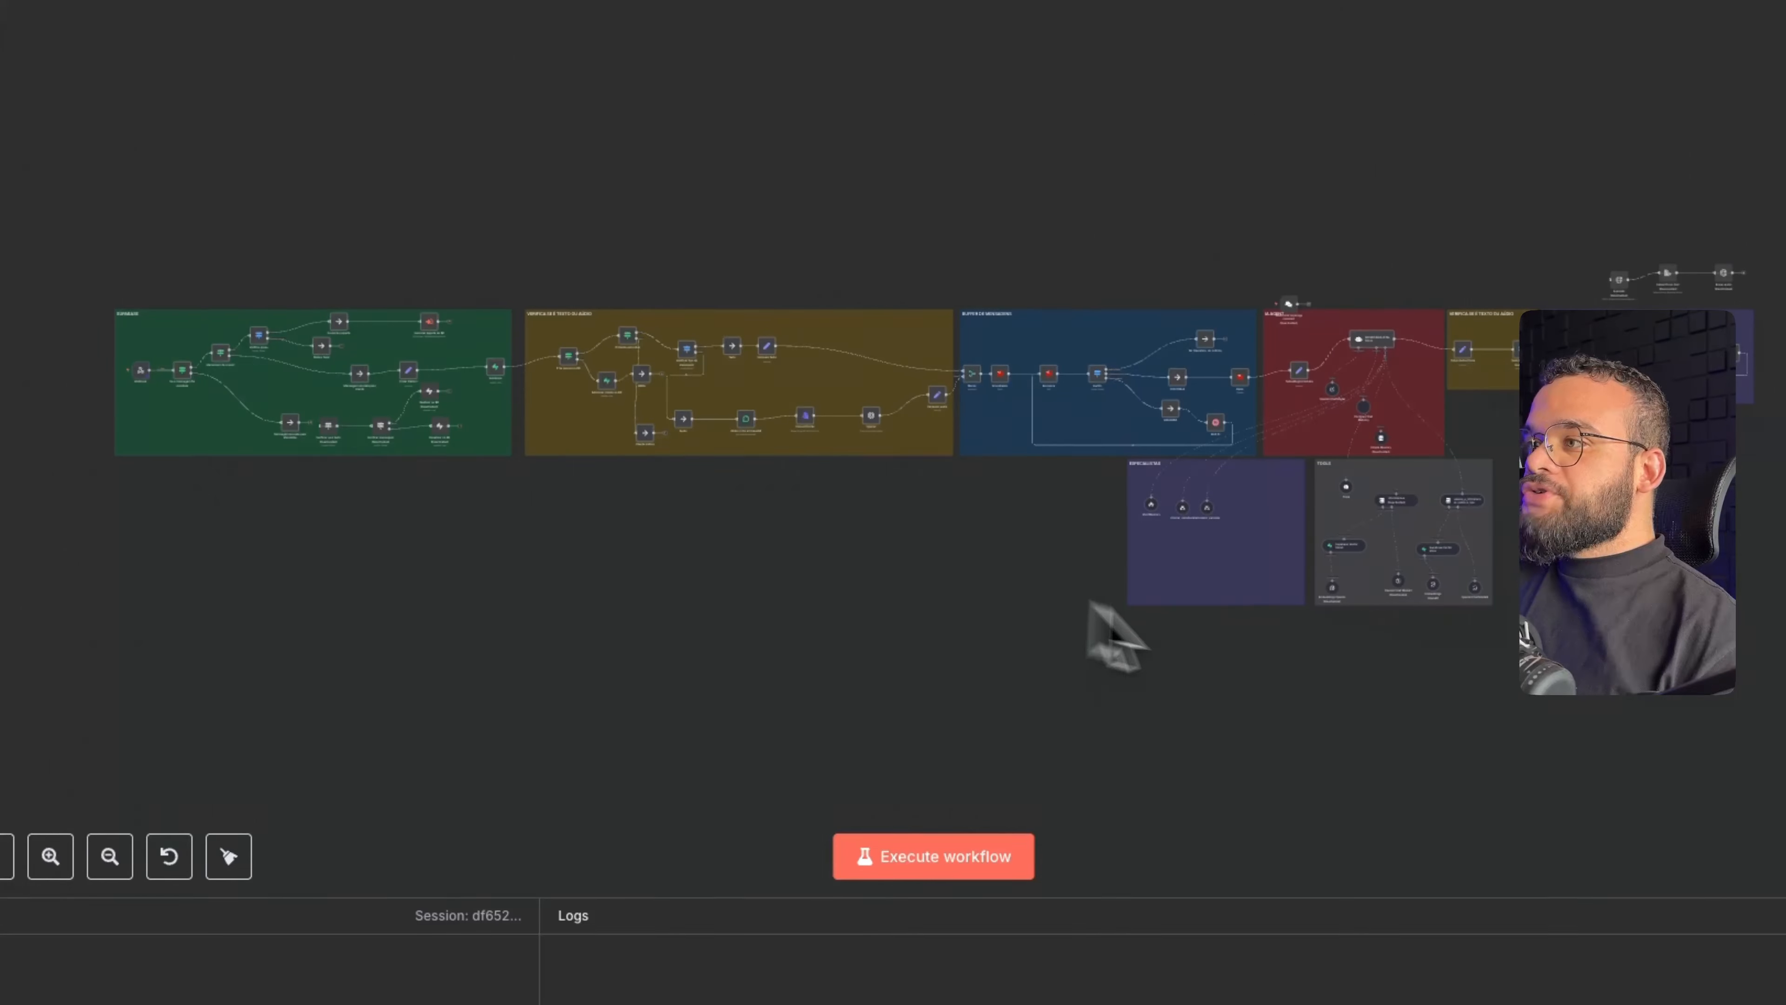
pyautogui.moveTo(1205, 646); pyautogui.dragTo(836, 626)
pyautogui.scroll(3, 887, 508)
pyautogui.scroll(3, 997, 415)
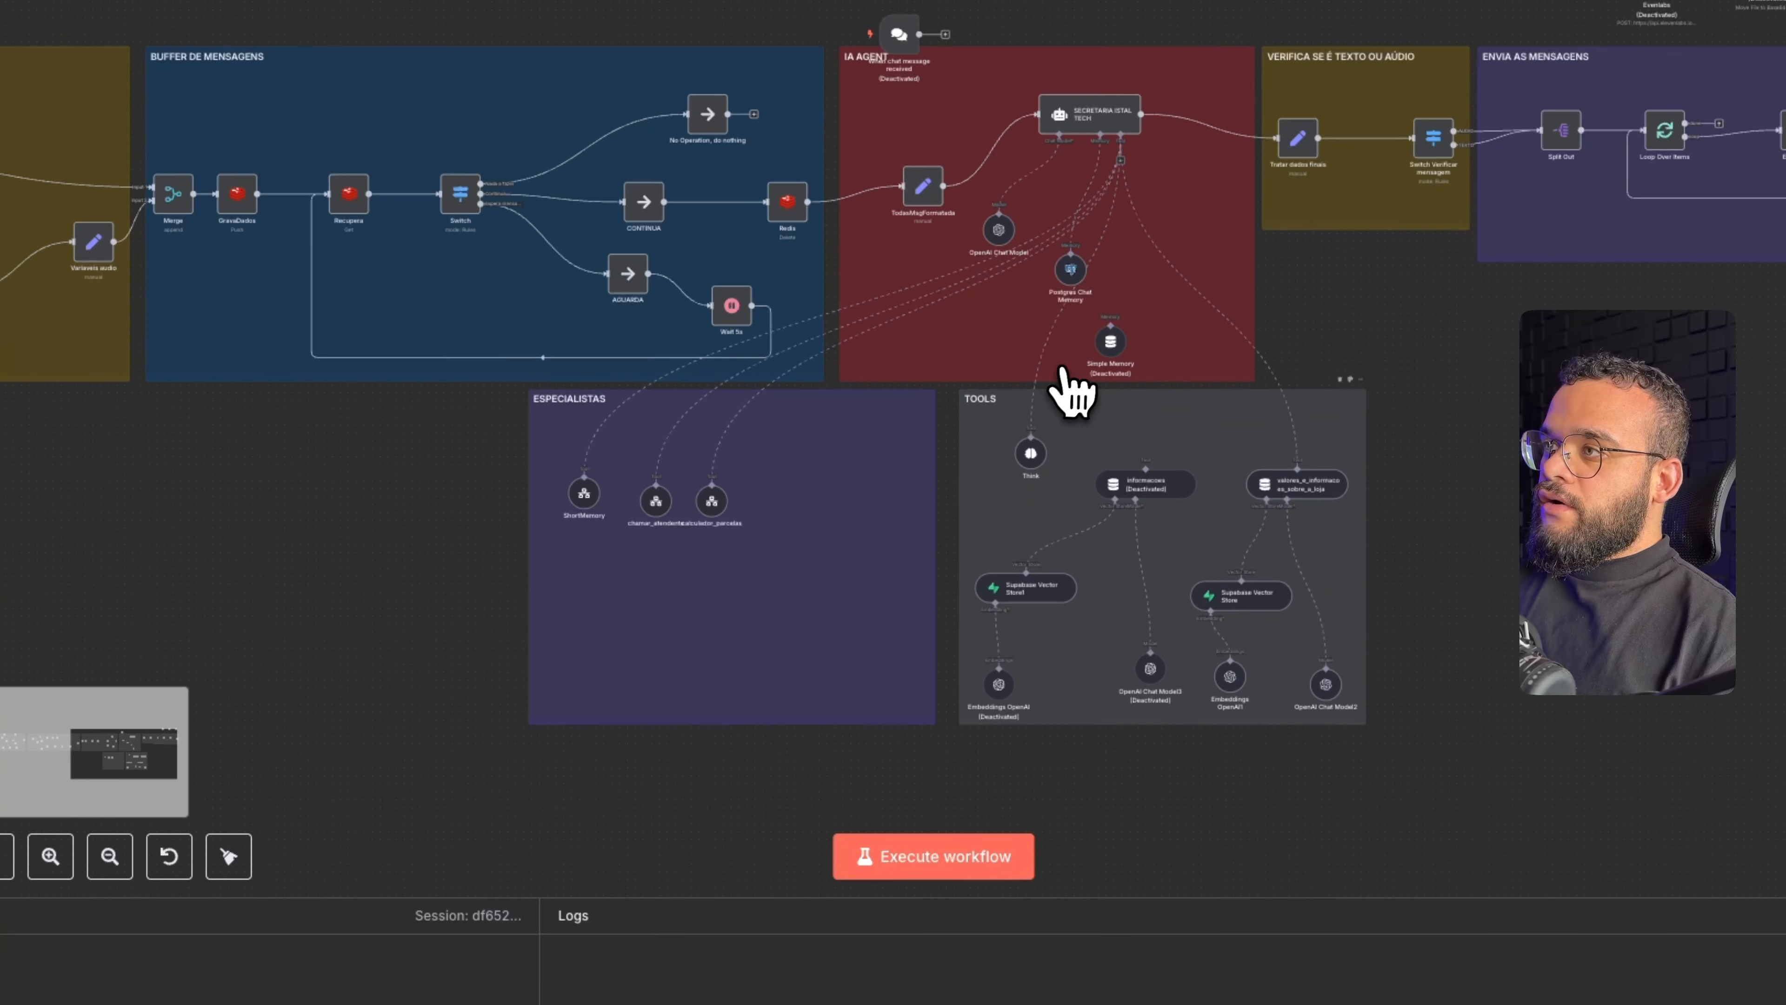
pyautogui.moveTo(1060, 368); pyautogui.dragTo(849, 542)
pyautogui.scroll(4, 859, 517)
pyautogui.moveTo(948, 427); pyautogui.dragTo(879, 519)
pyautogui.scroll(3, 889, 545)
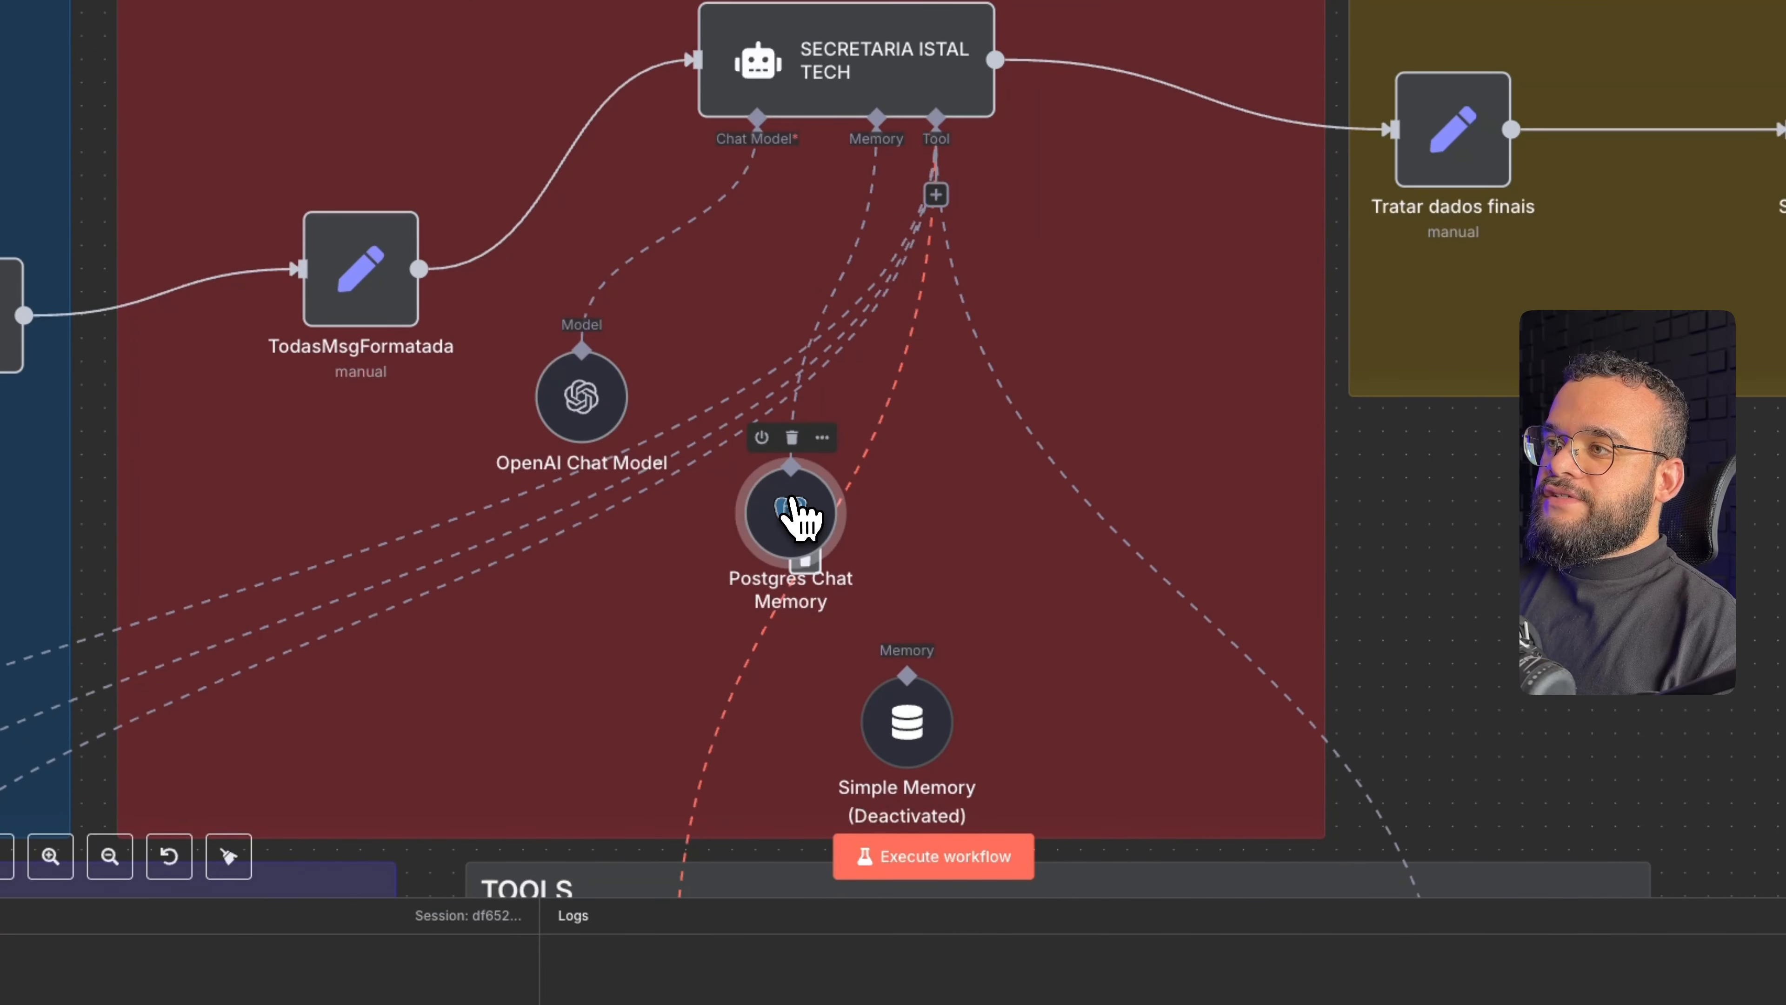
# Inspect the parameters of the agent's Postgres Chat Memory node and return to the canvas
pyautogui.doubleClick(801, 517)
pyautogui.moveTo(692, 411); pyautogui.dragTo(861, 408)
pyautogui.click(818, 567)
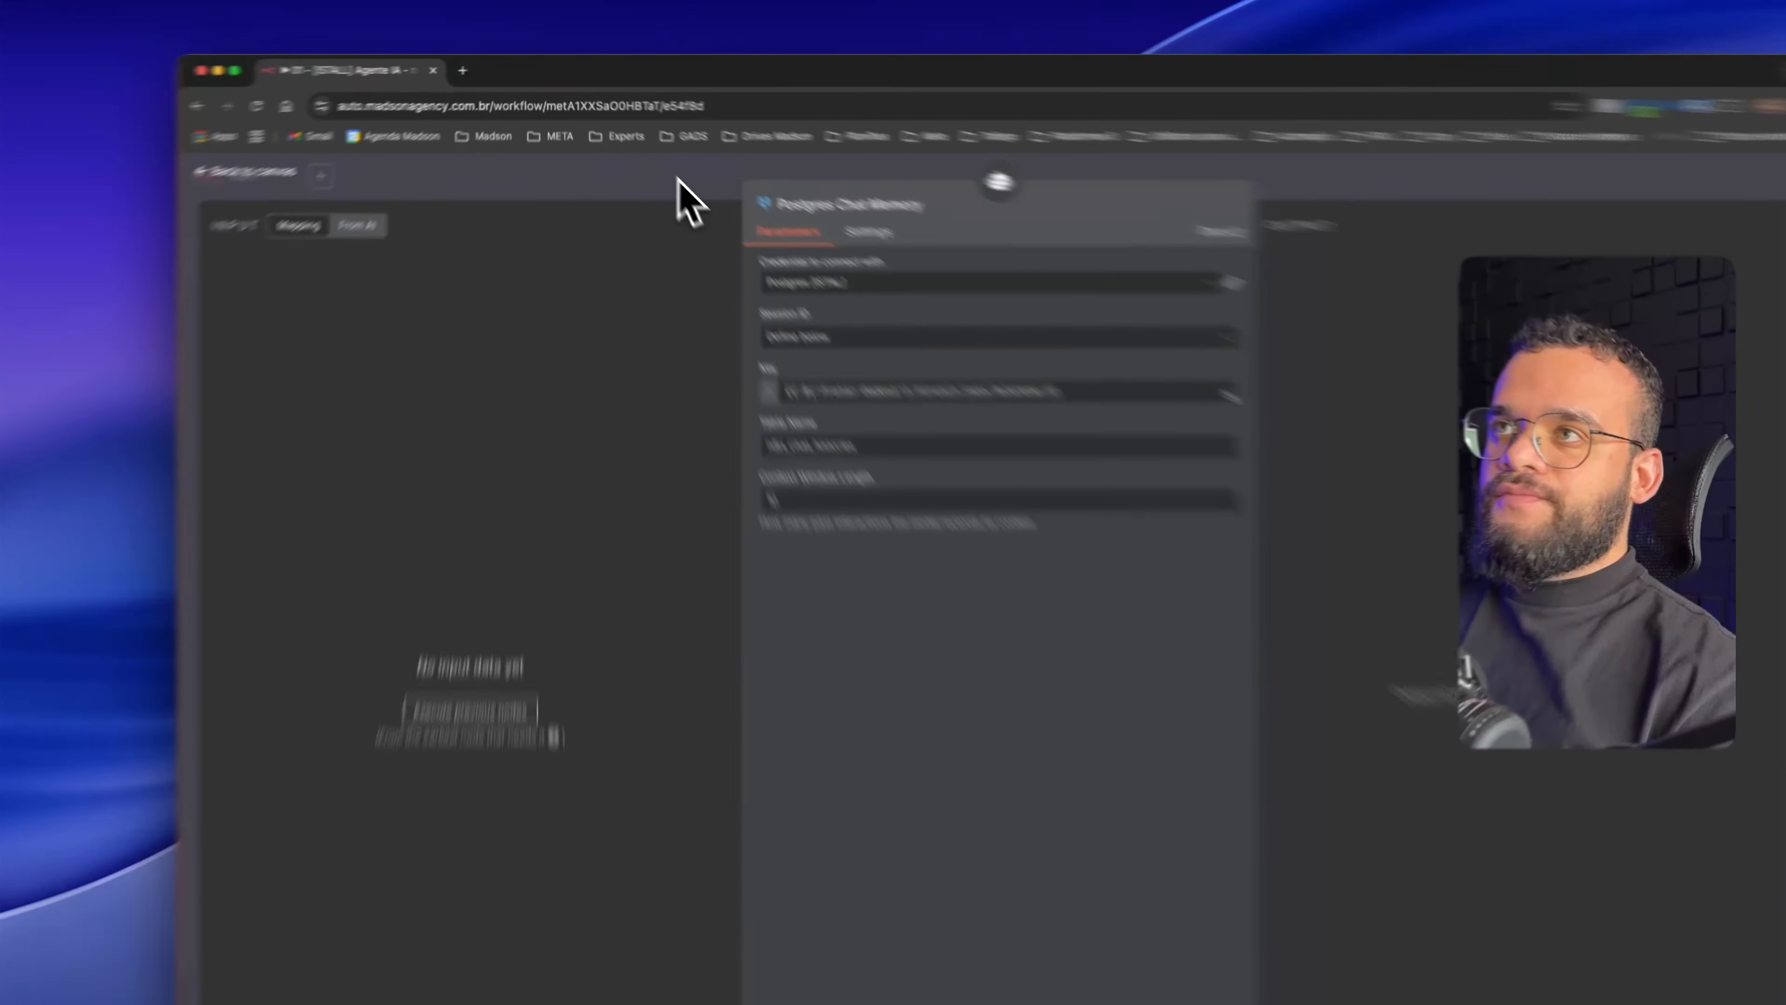
pyautogui.click(647, 151)
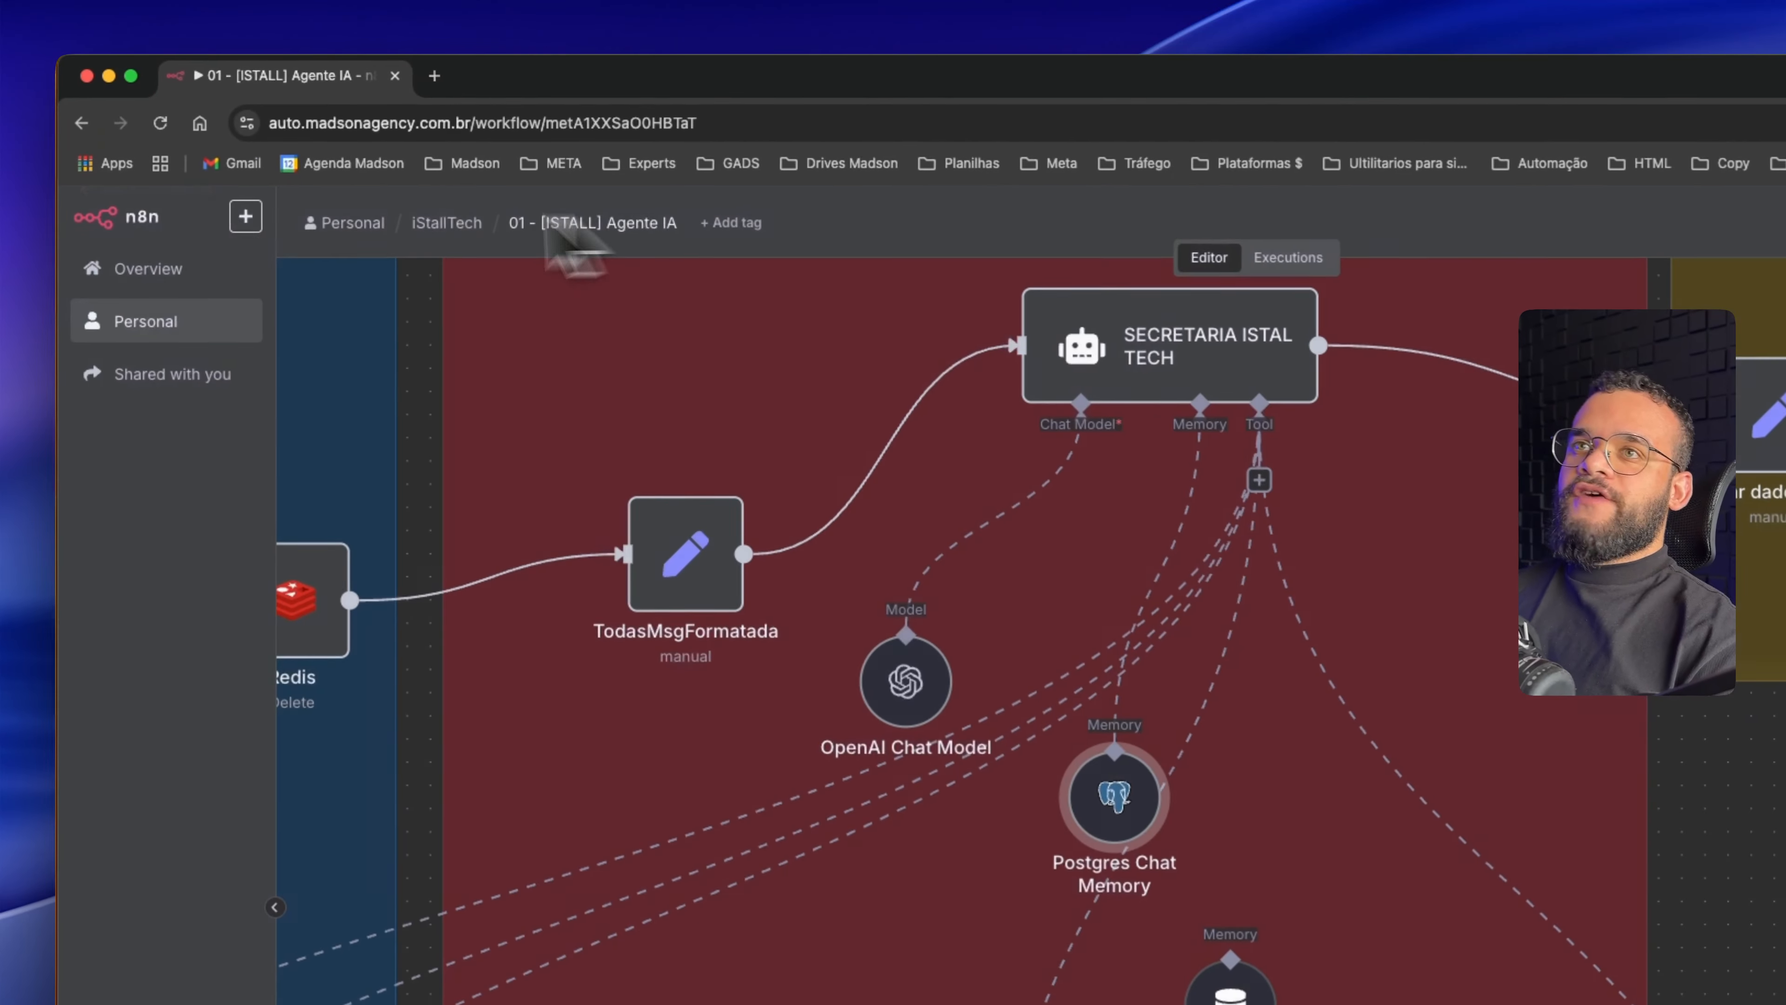
# Return to the workflow list and open the "[ISTALL] Agente resumidor" workflow
pyautogui.click(95, 126)
pyautogui.click(819, 756)
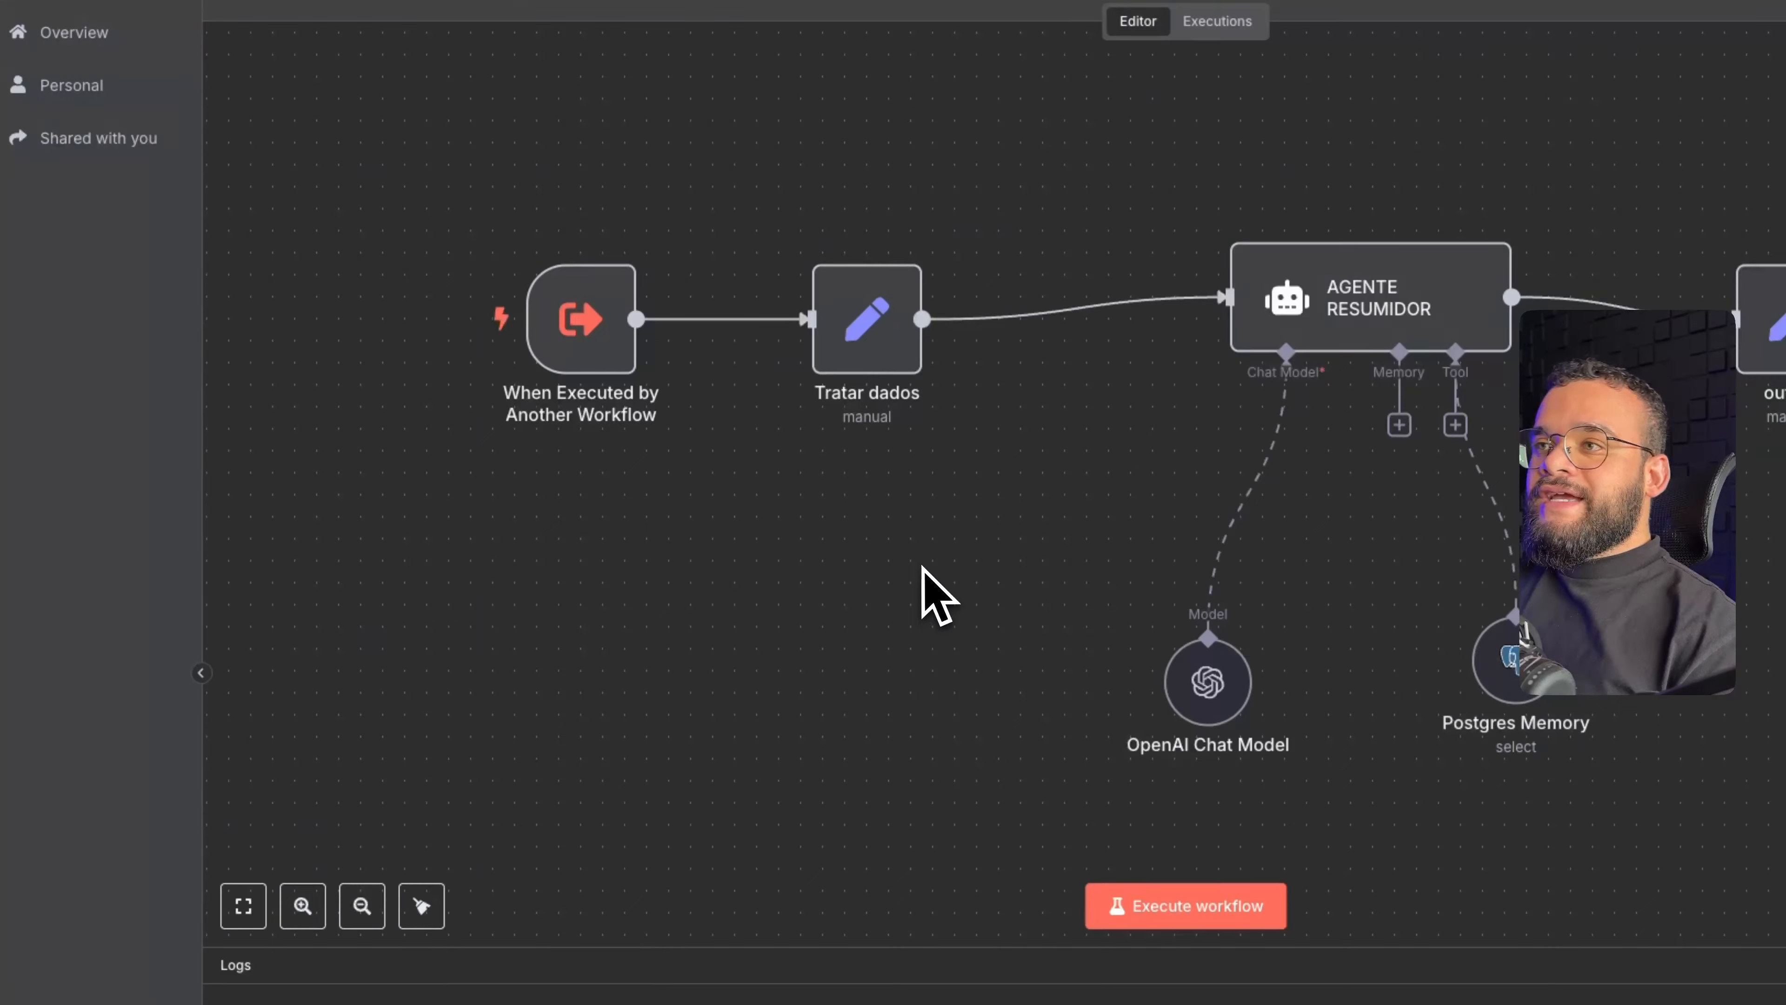
pyautogui.moveTo(926, 568); pyautogui.dragTo(800, 608)
pyautogui.scroll(1, 802, 610)
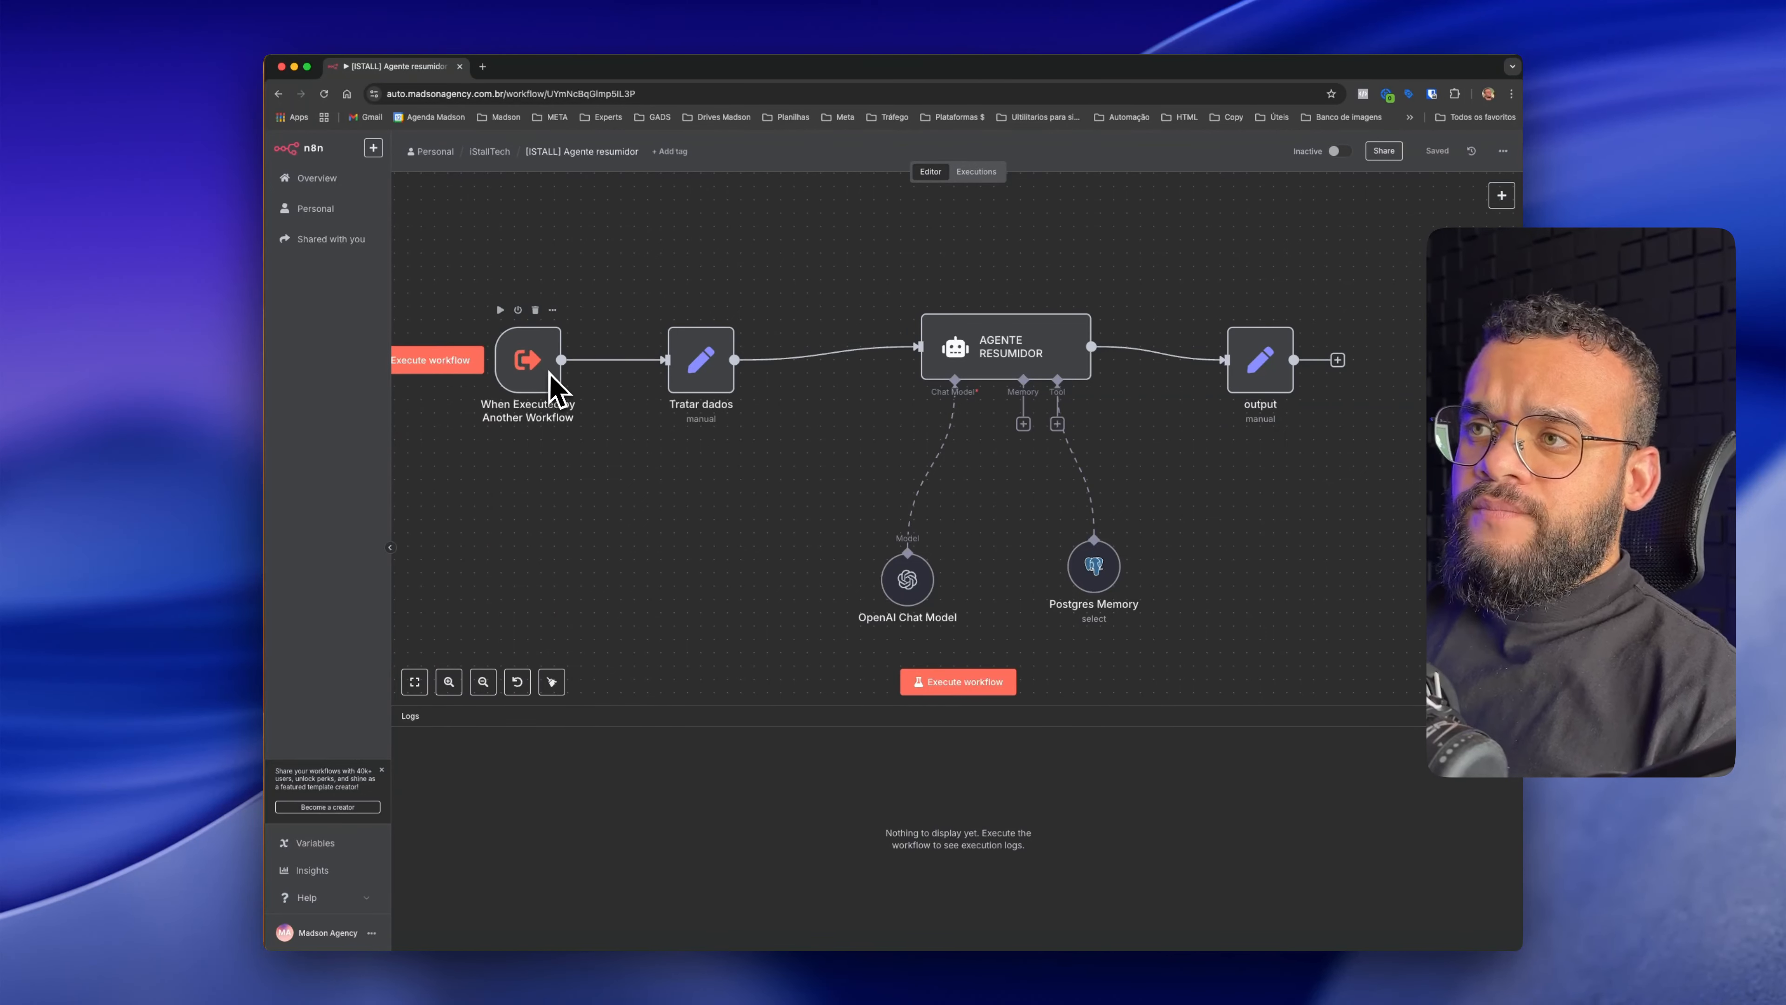
# Examine the "When Executed by Another Workflow" trigger and its connection to the Tratar dados node
pyautogui.moveTo(576, 373)
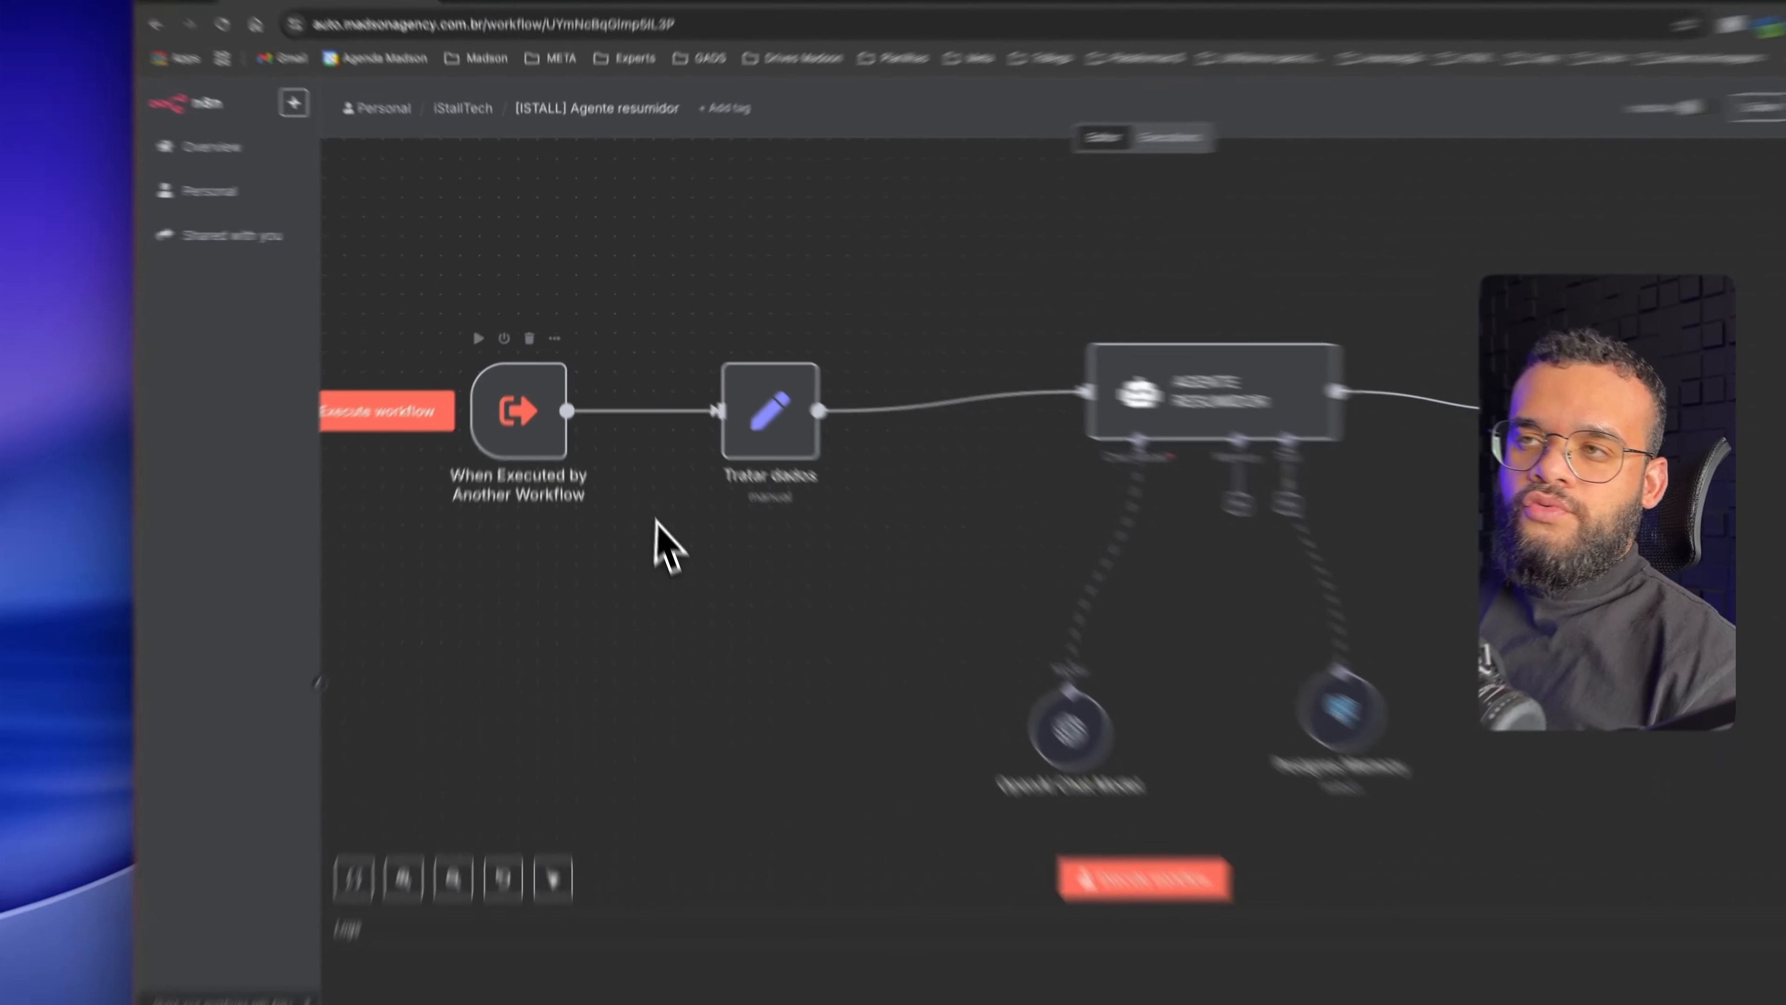
pyautogui.moveTo(624, 436); pyautogui.dragTo(611, 439)
pyautogui.moveTo(657, 579); pyautogui.dragTo(809, 578)
pyautogui.moveTo(658, 487)
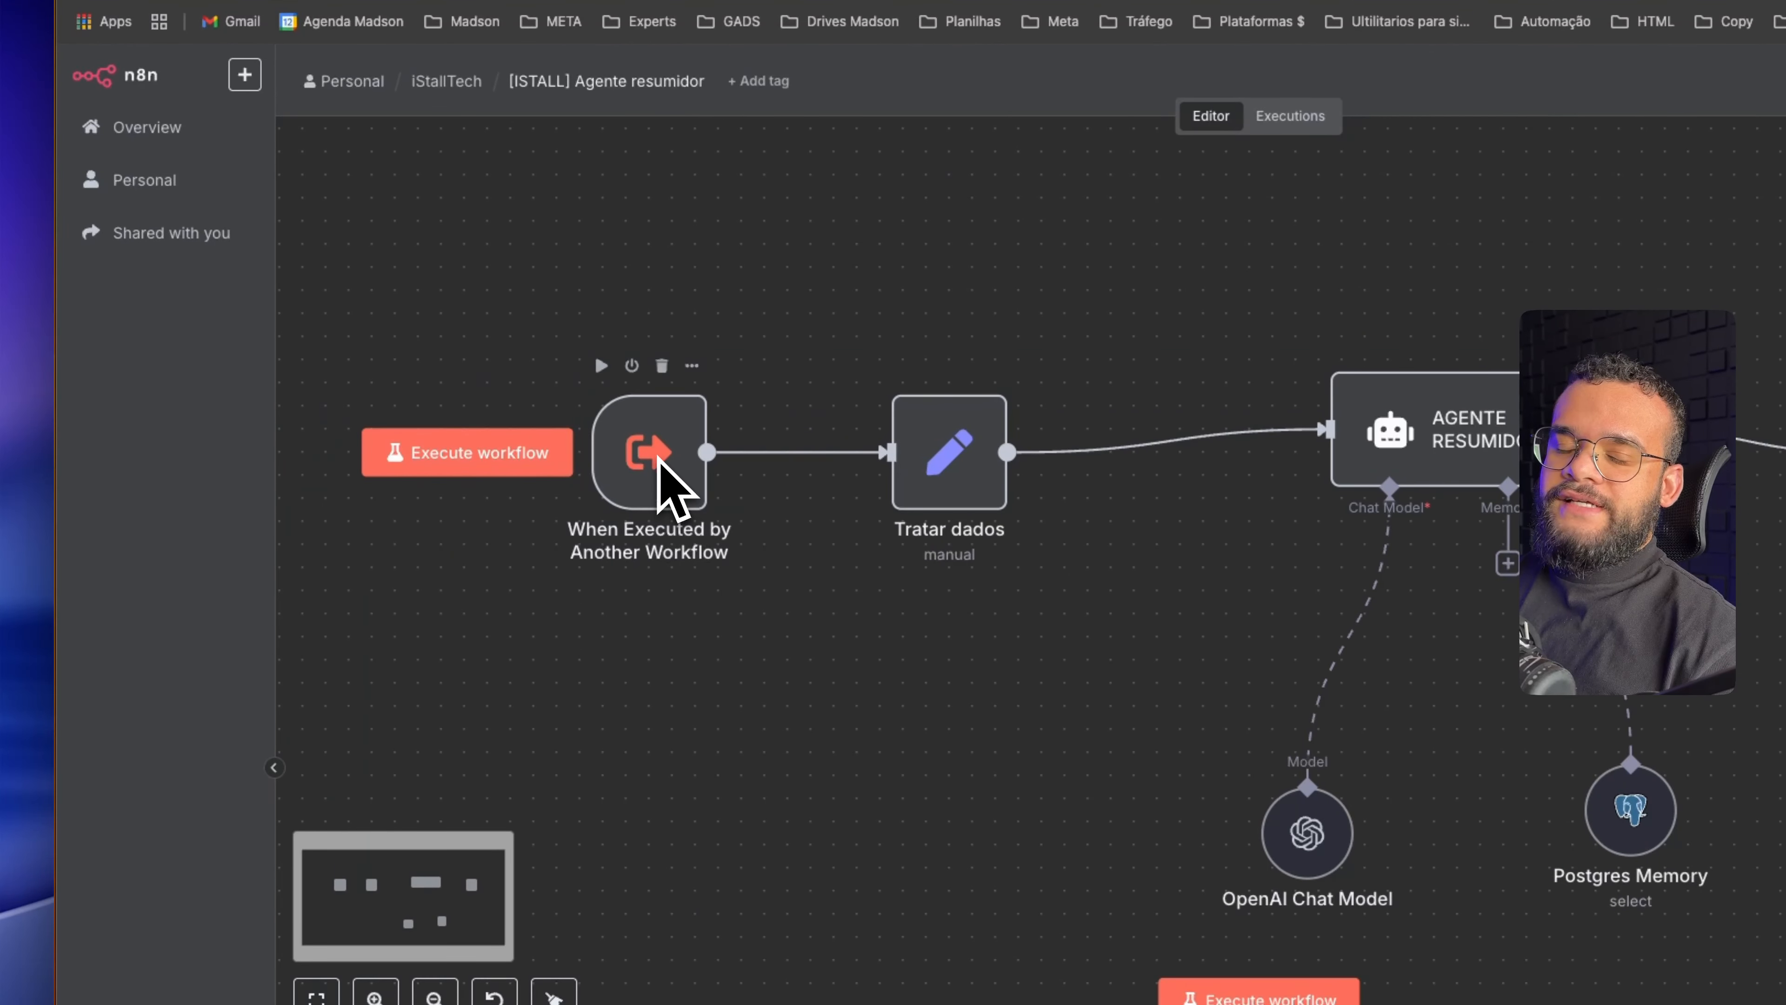
pyautogui.scroll(1, 659, 458)
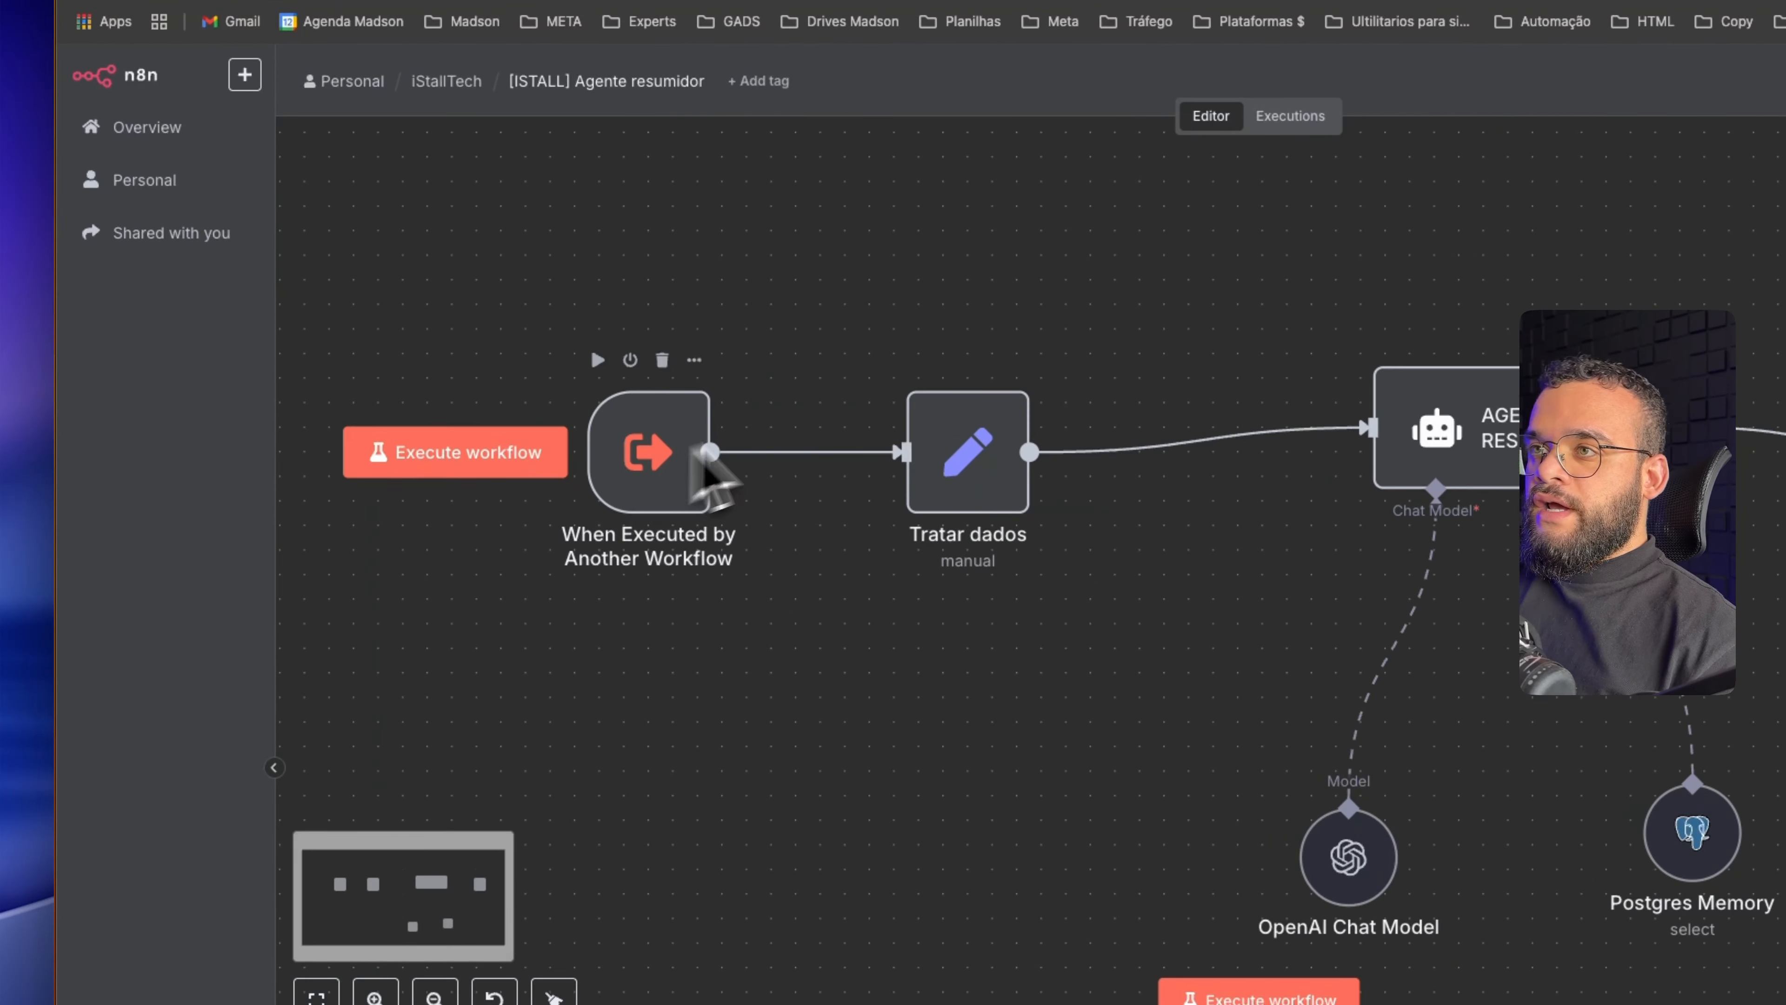
pyautogui.scroll(1, 702, 470)
pyautogui.moveTo(849, 387); pyautogui.dragTo(728, 373)
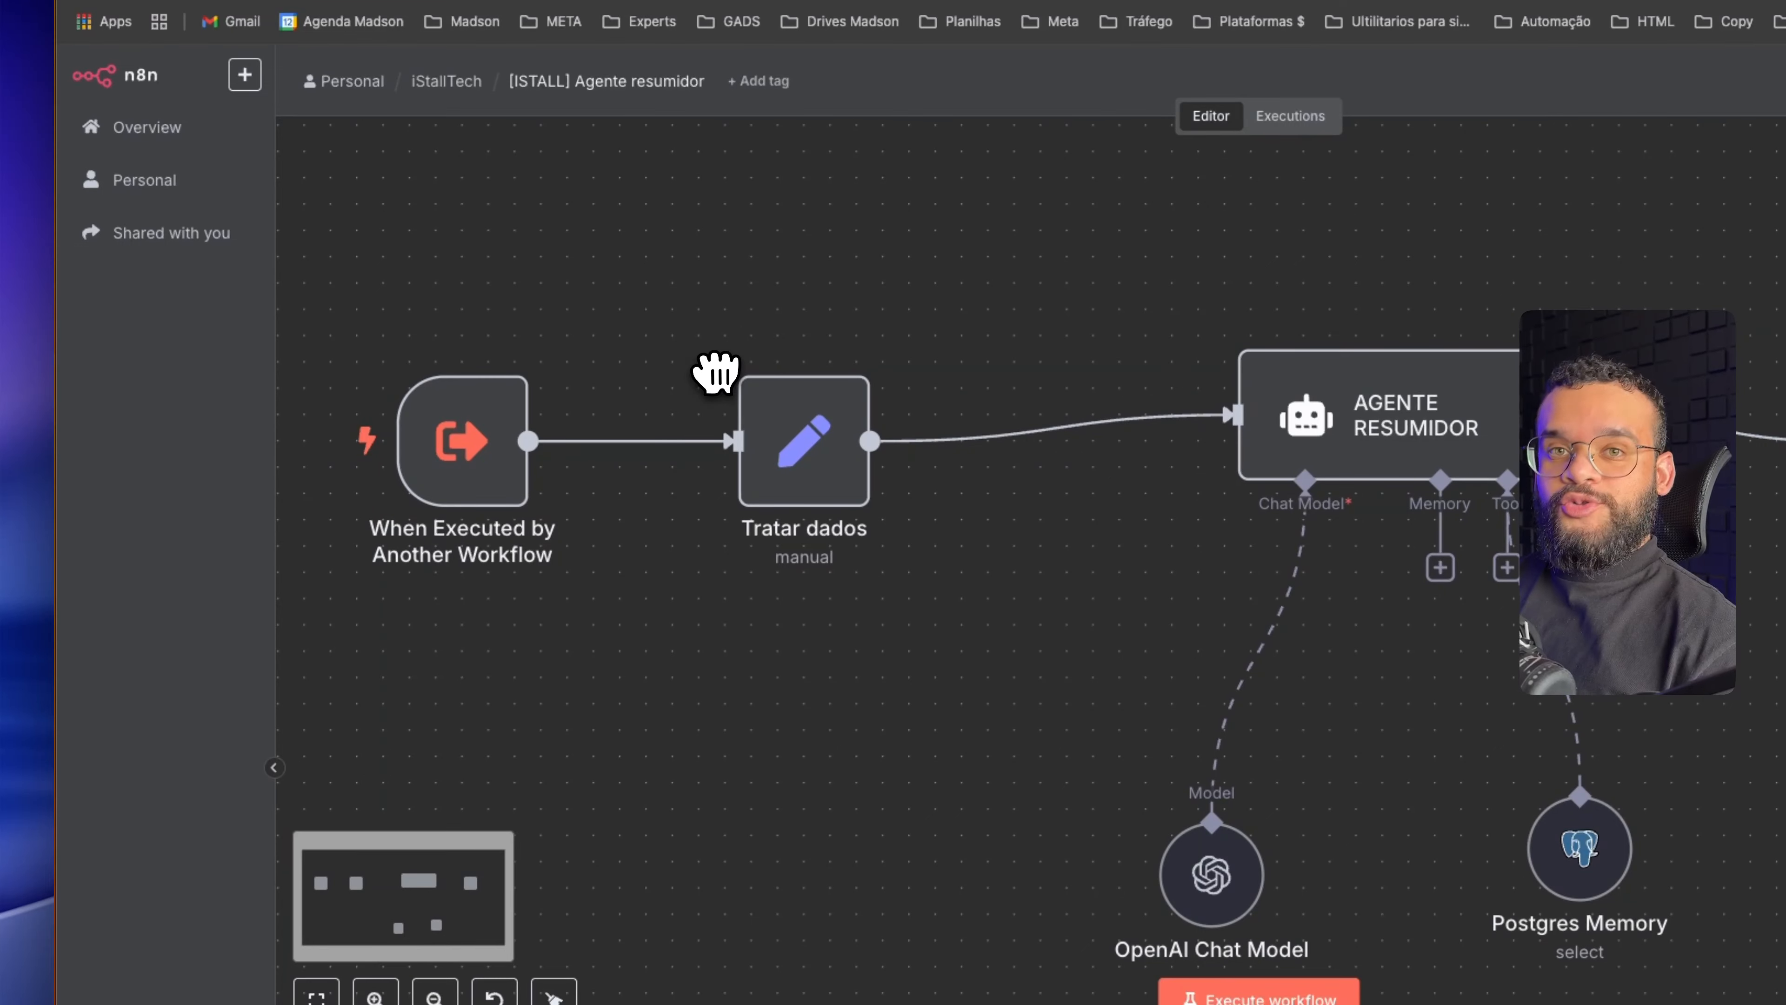
pyautogui.moveTo(496, 436)
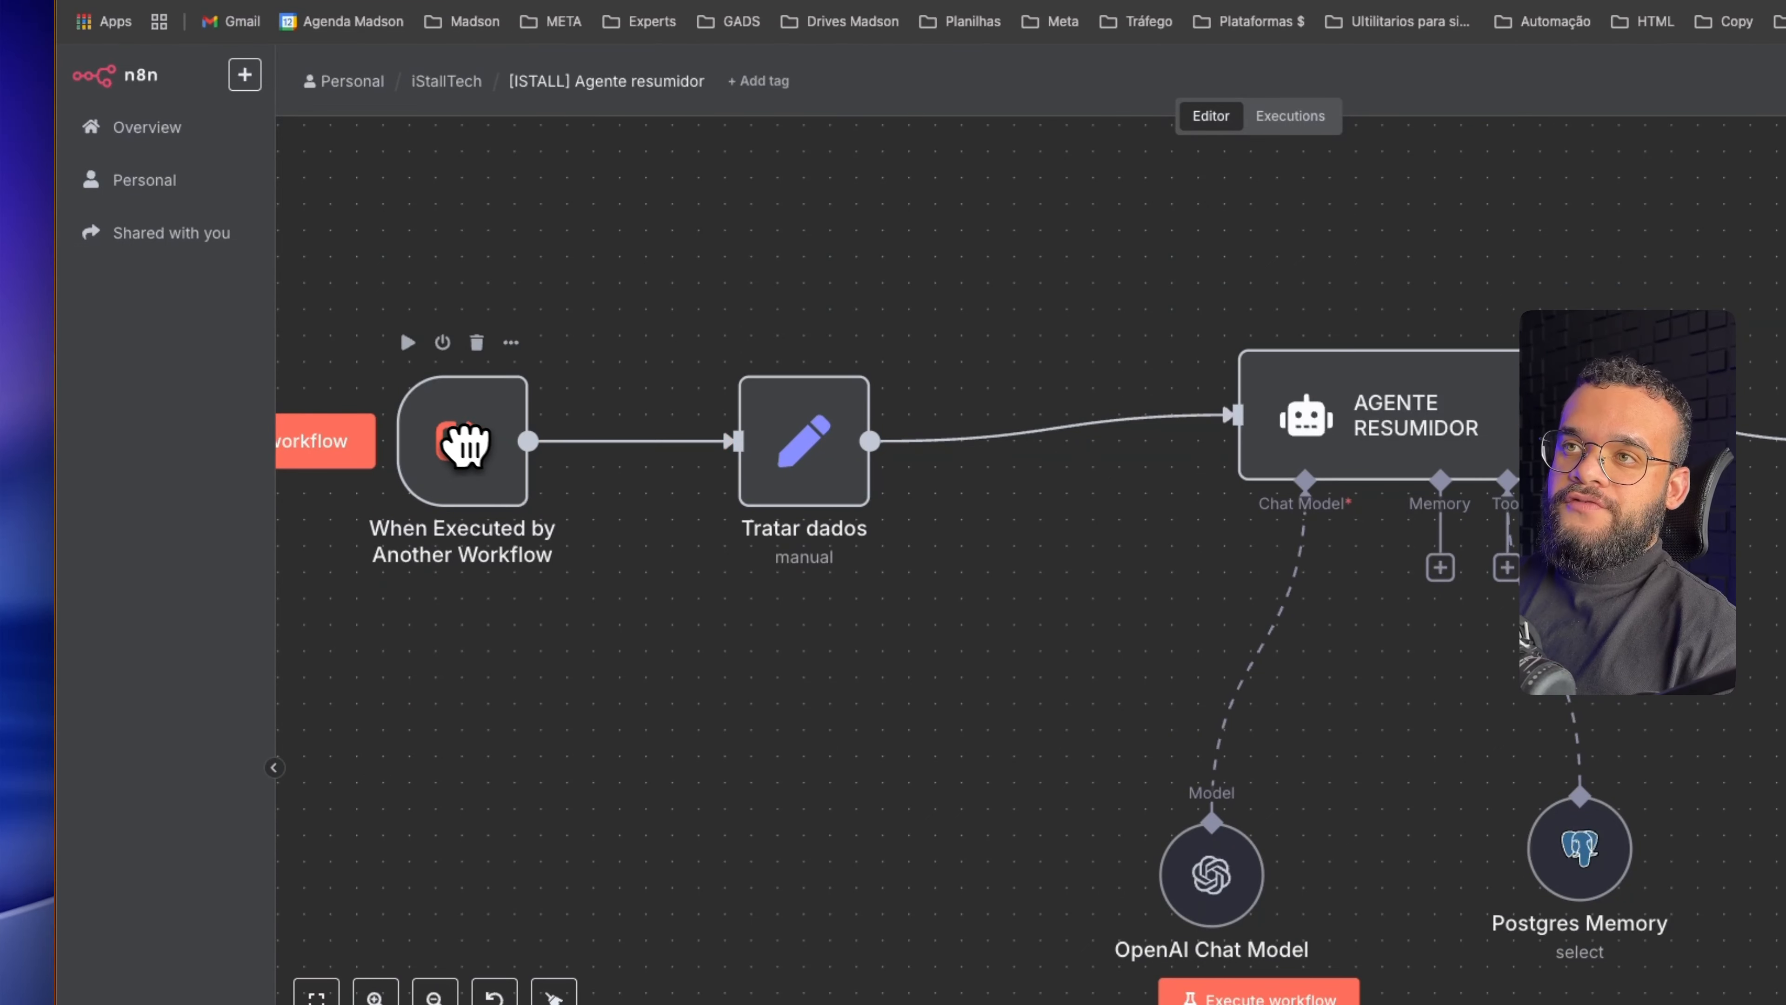
# Open the "01 - [ISTALL] Agente IA" workflow from the personal iStallTech folder and locate its ESPECIALISTAS section
pyautogui.click(144, 180)
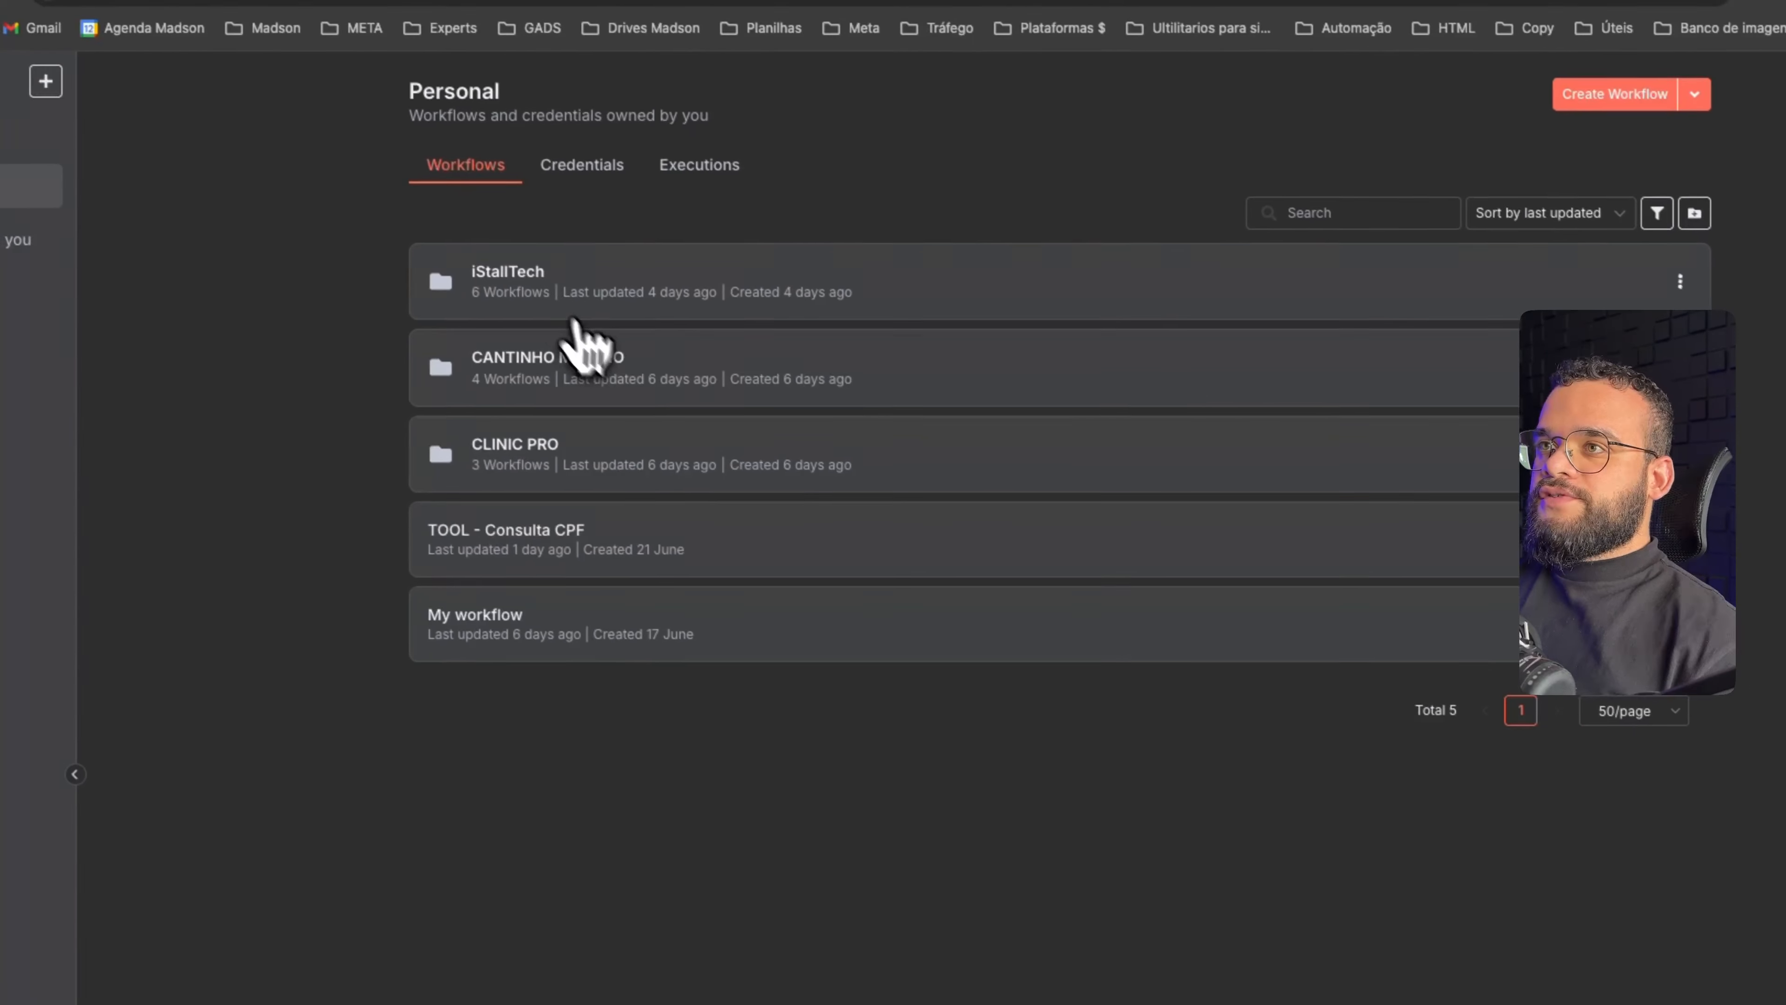
pyautogui.click(555, 310)
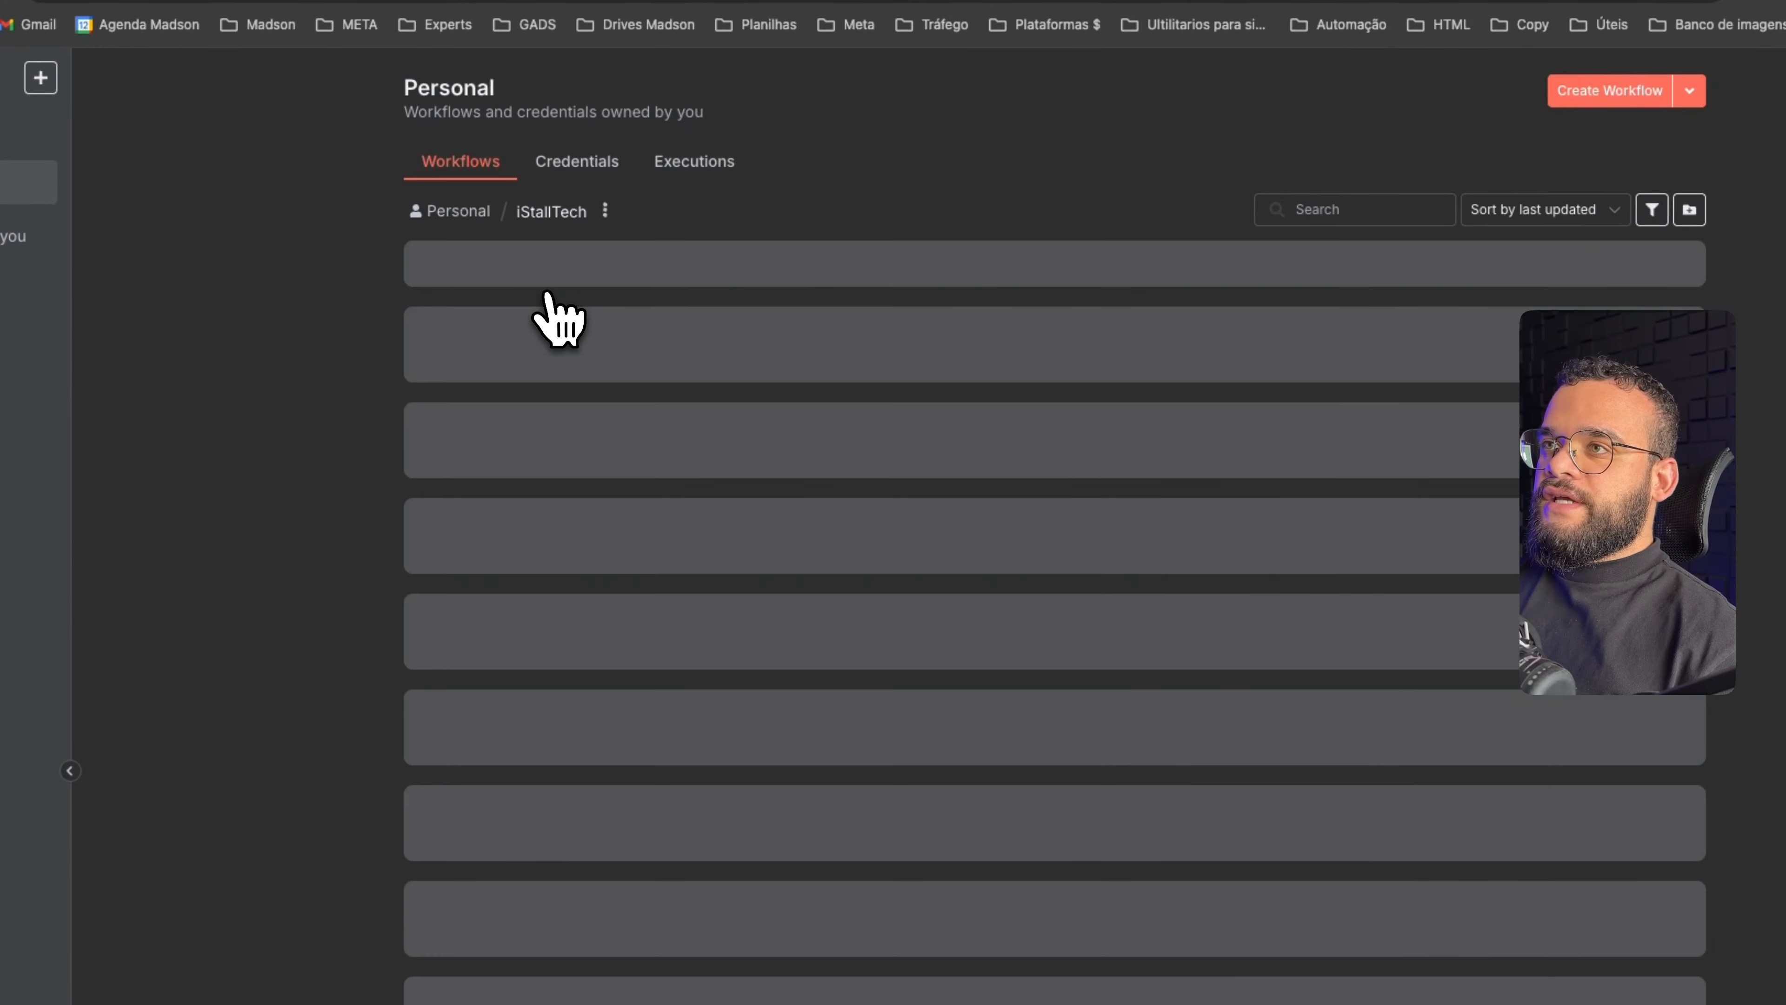
pyautogui.click(547, 312)
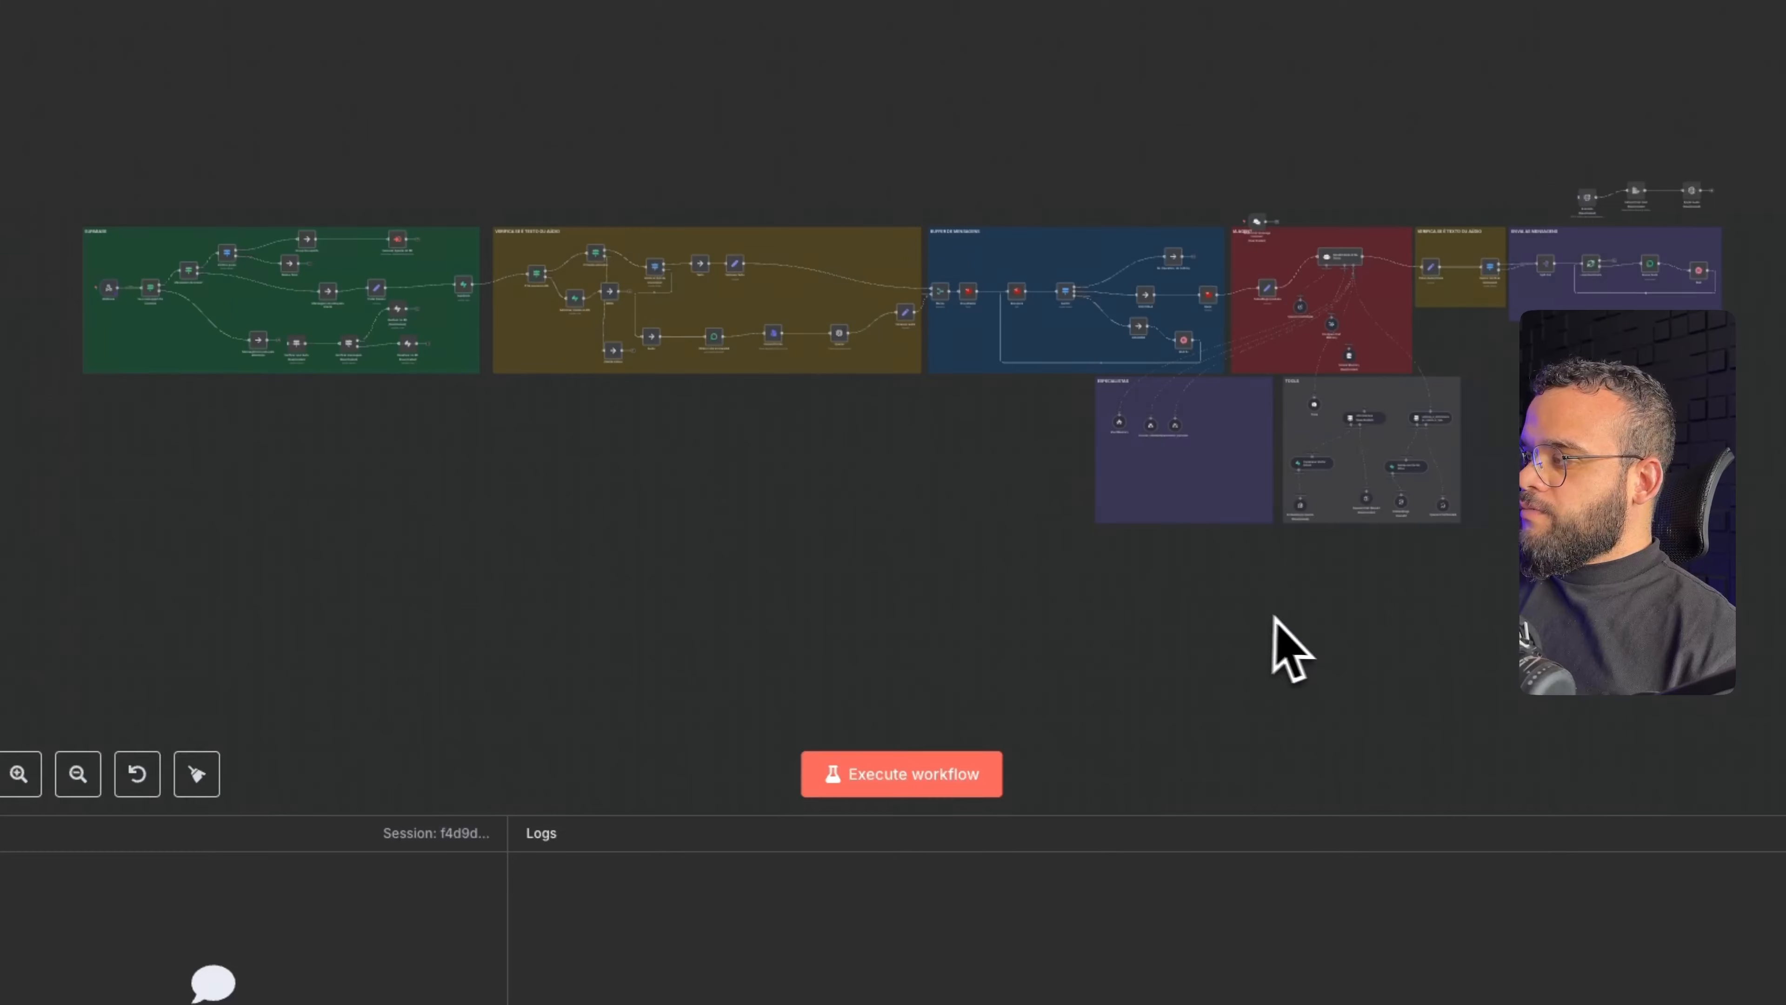
pyautogui.moveTo(1284, 646); pyautogui.dragTo(1005, 546)
pyautogui.scroll(5, 1069, 458)
pyautogui.moveTo(1069, 458); pyautogui.dragTo(804, 602)
pyautogui.scroll(1, 794, 584)
pyautogui.hscroll(2, 794, 577)
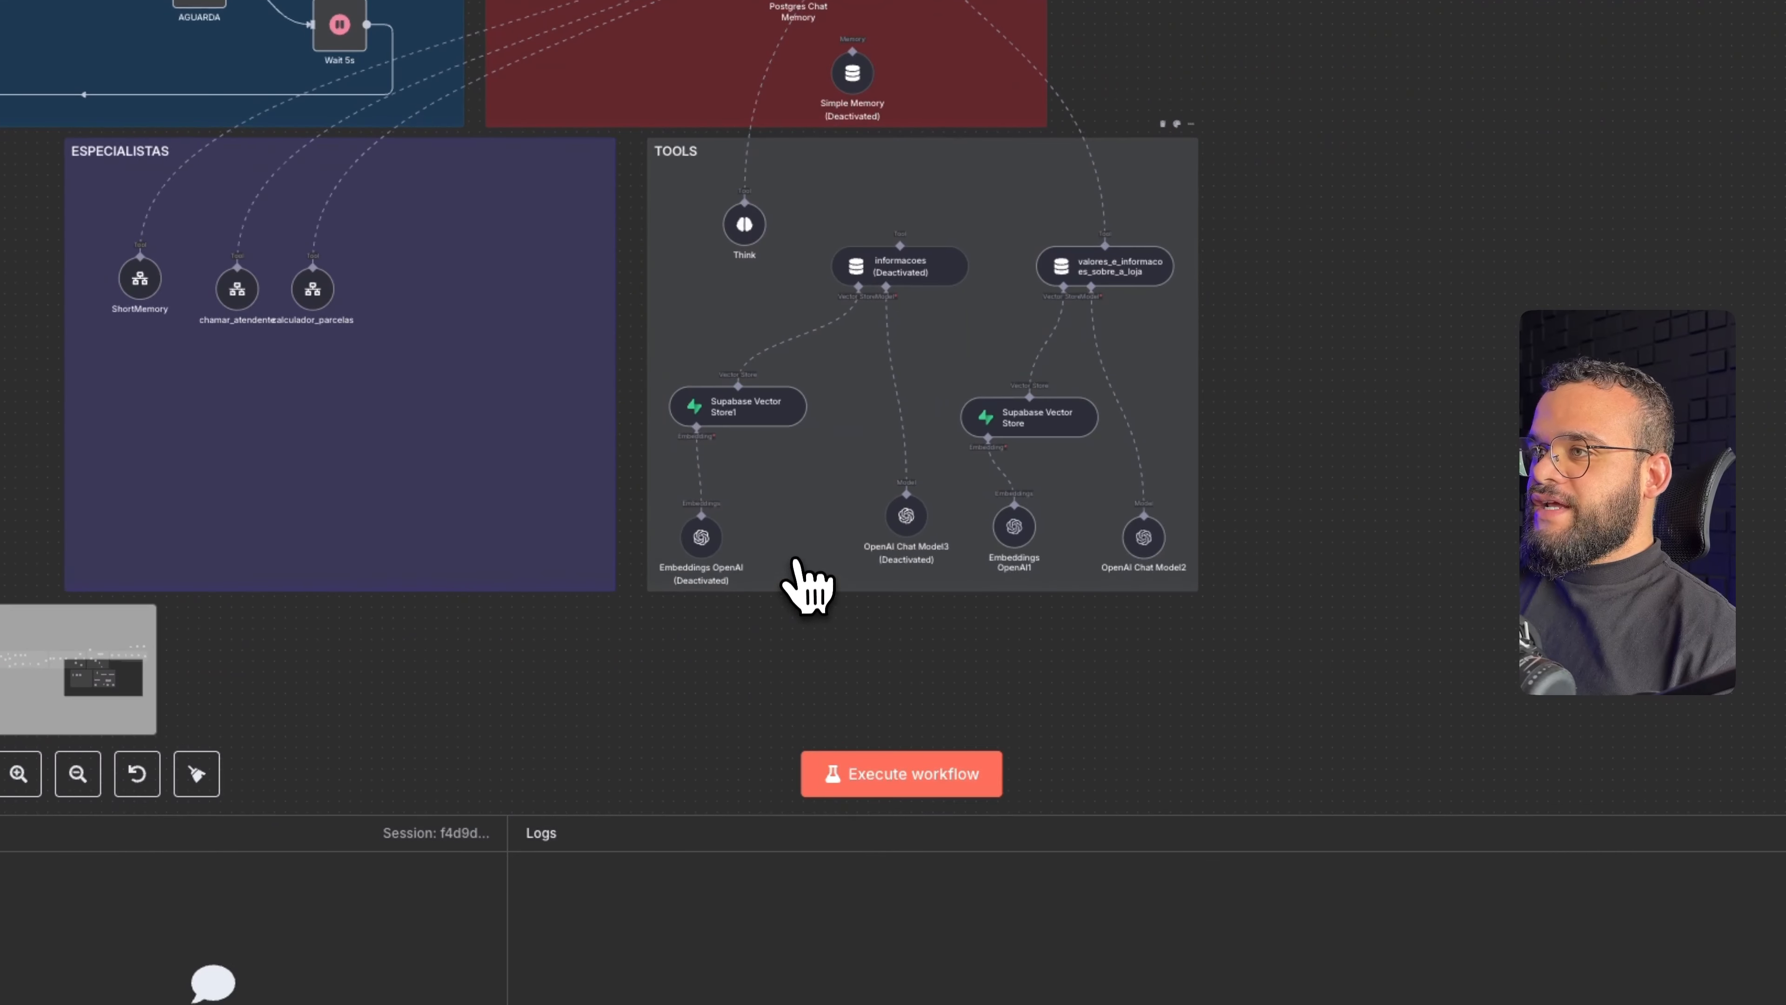
pyautogui.scroll(4, 422, 436)
pyautogui.hscroll(-5, 422, 436)
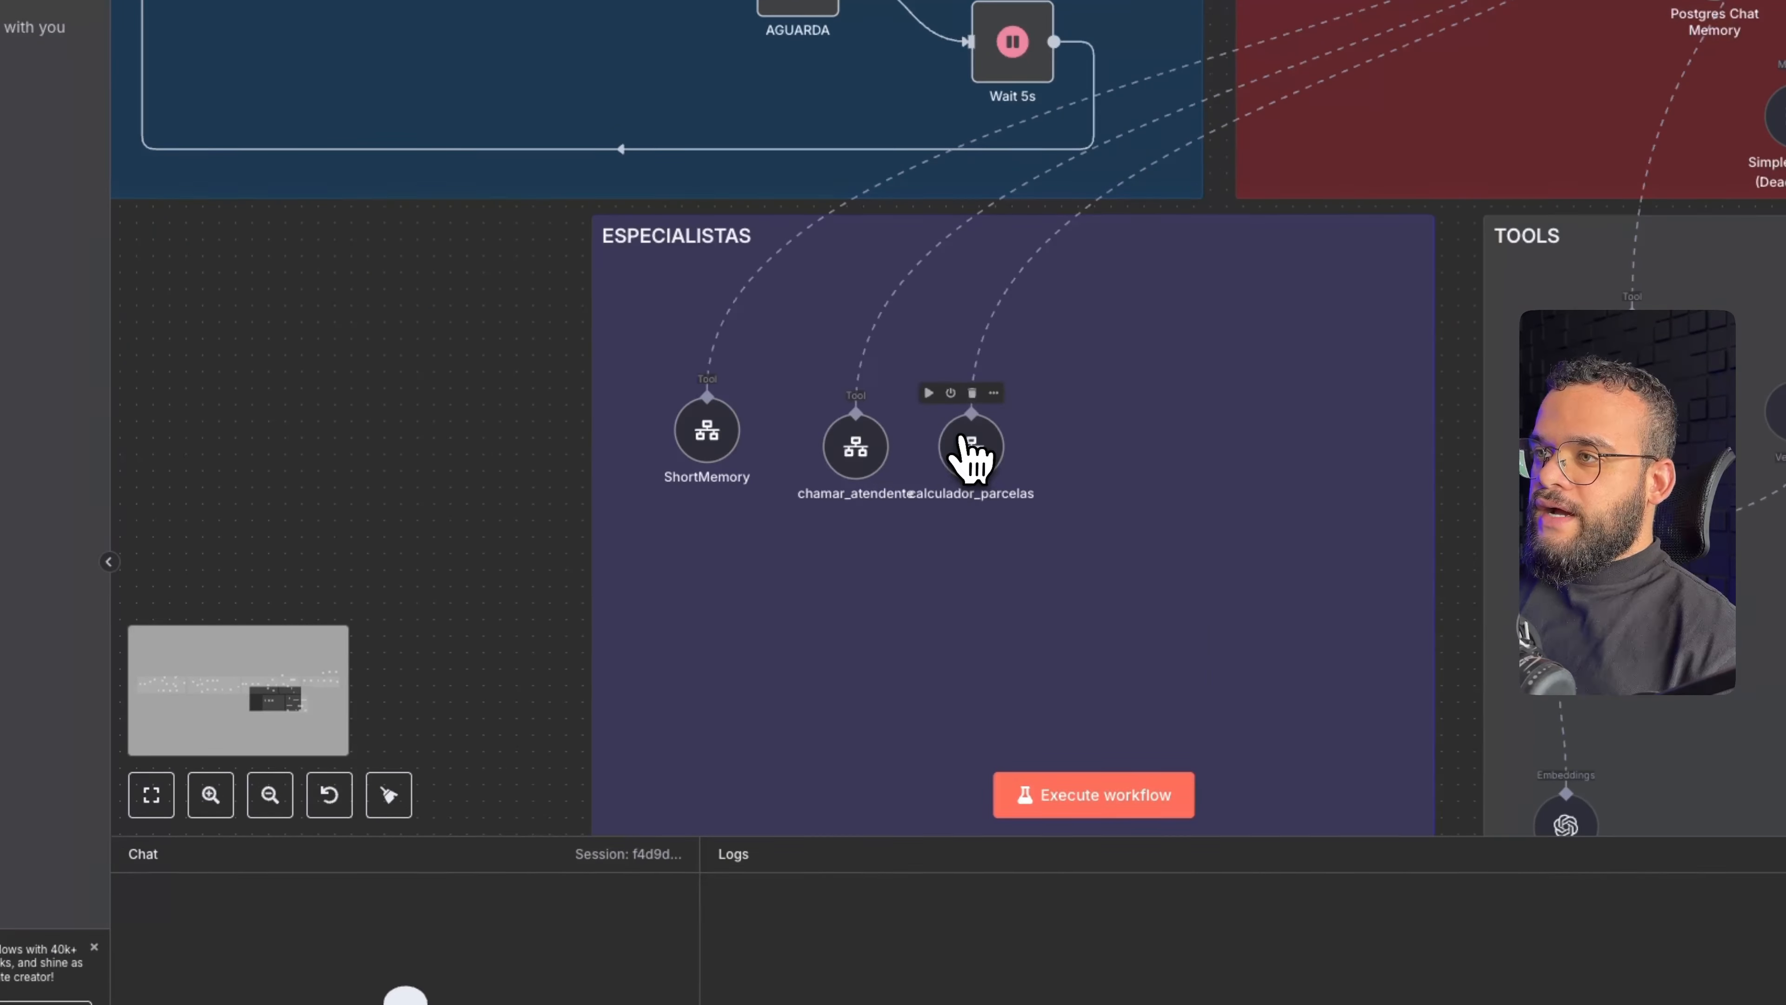
# Move the calculador_parcelas node in the ESPECIALISTAS section away from the chamar_atendente node
pyautogui.moveTo(972, 457); pyautogui.dragTo(1081, 489)
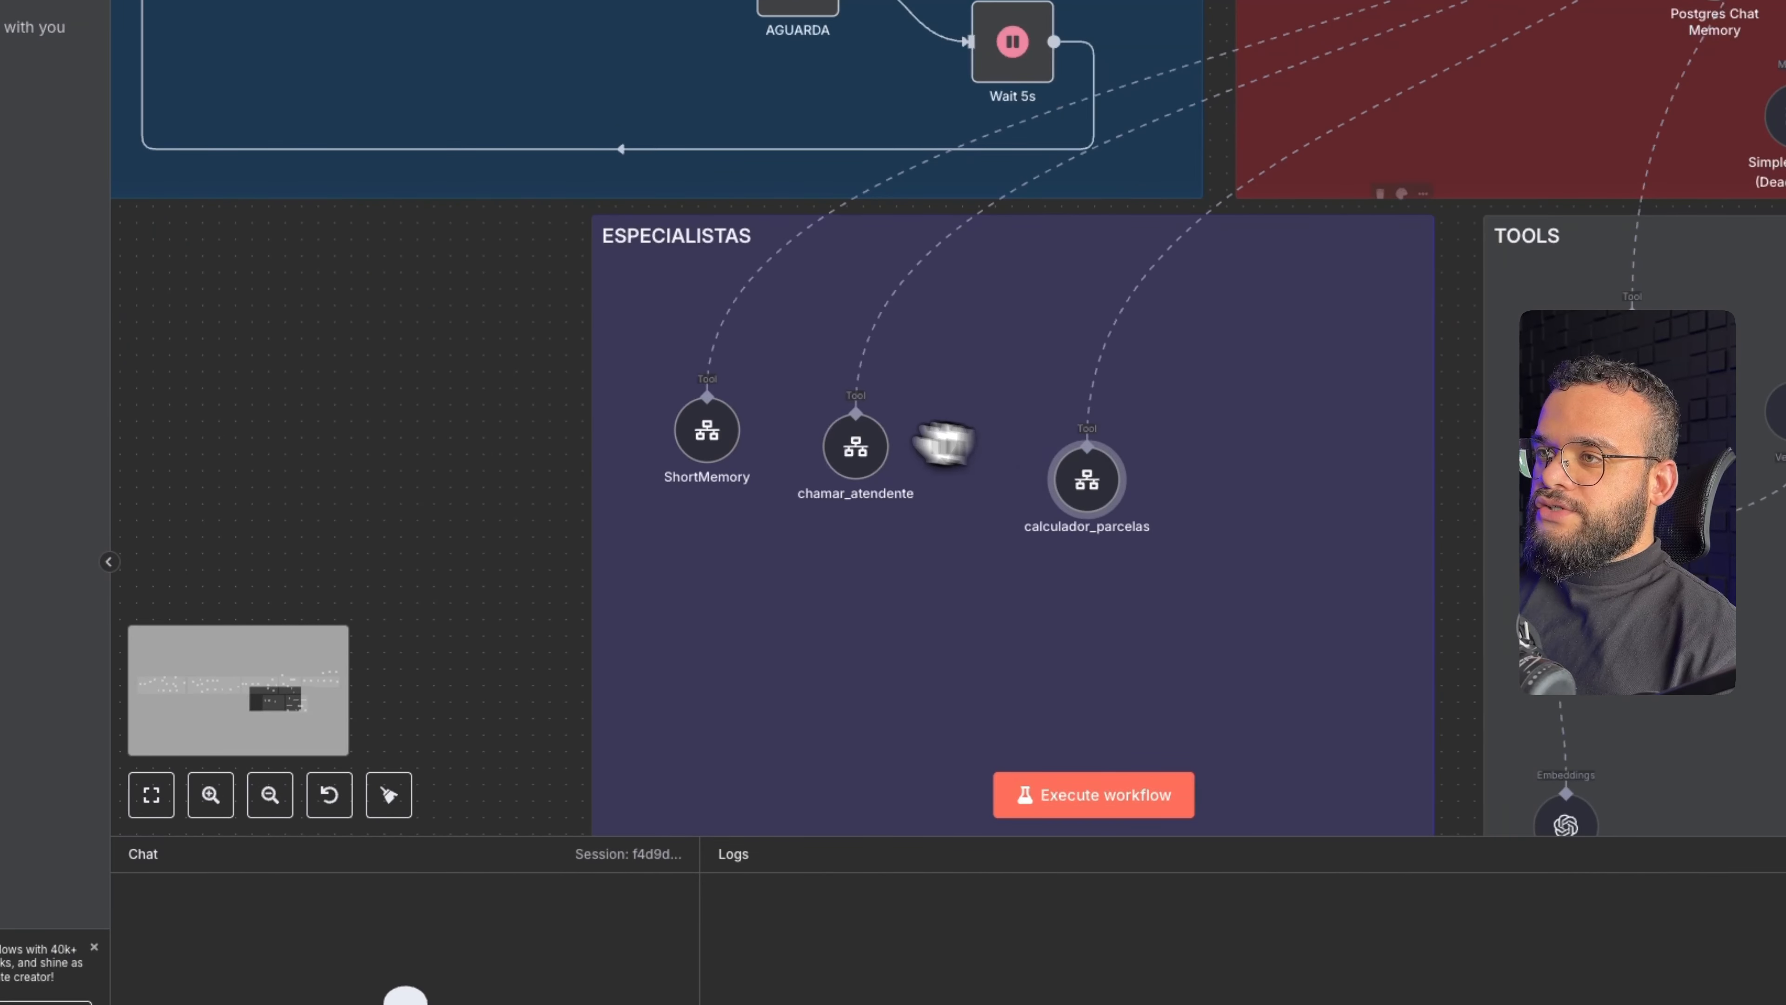
pyautogui.scroll(3, 705, 443)
pyautogui.scroll(-1, 709, 450)
pyautogui.scroll(-3, 711, 455)
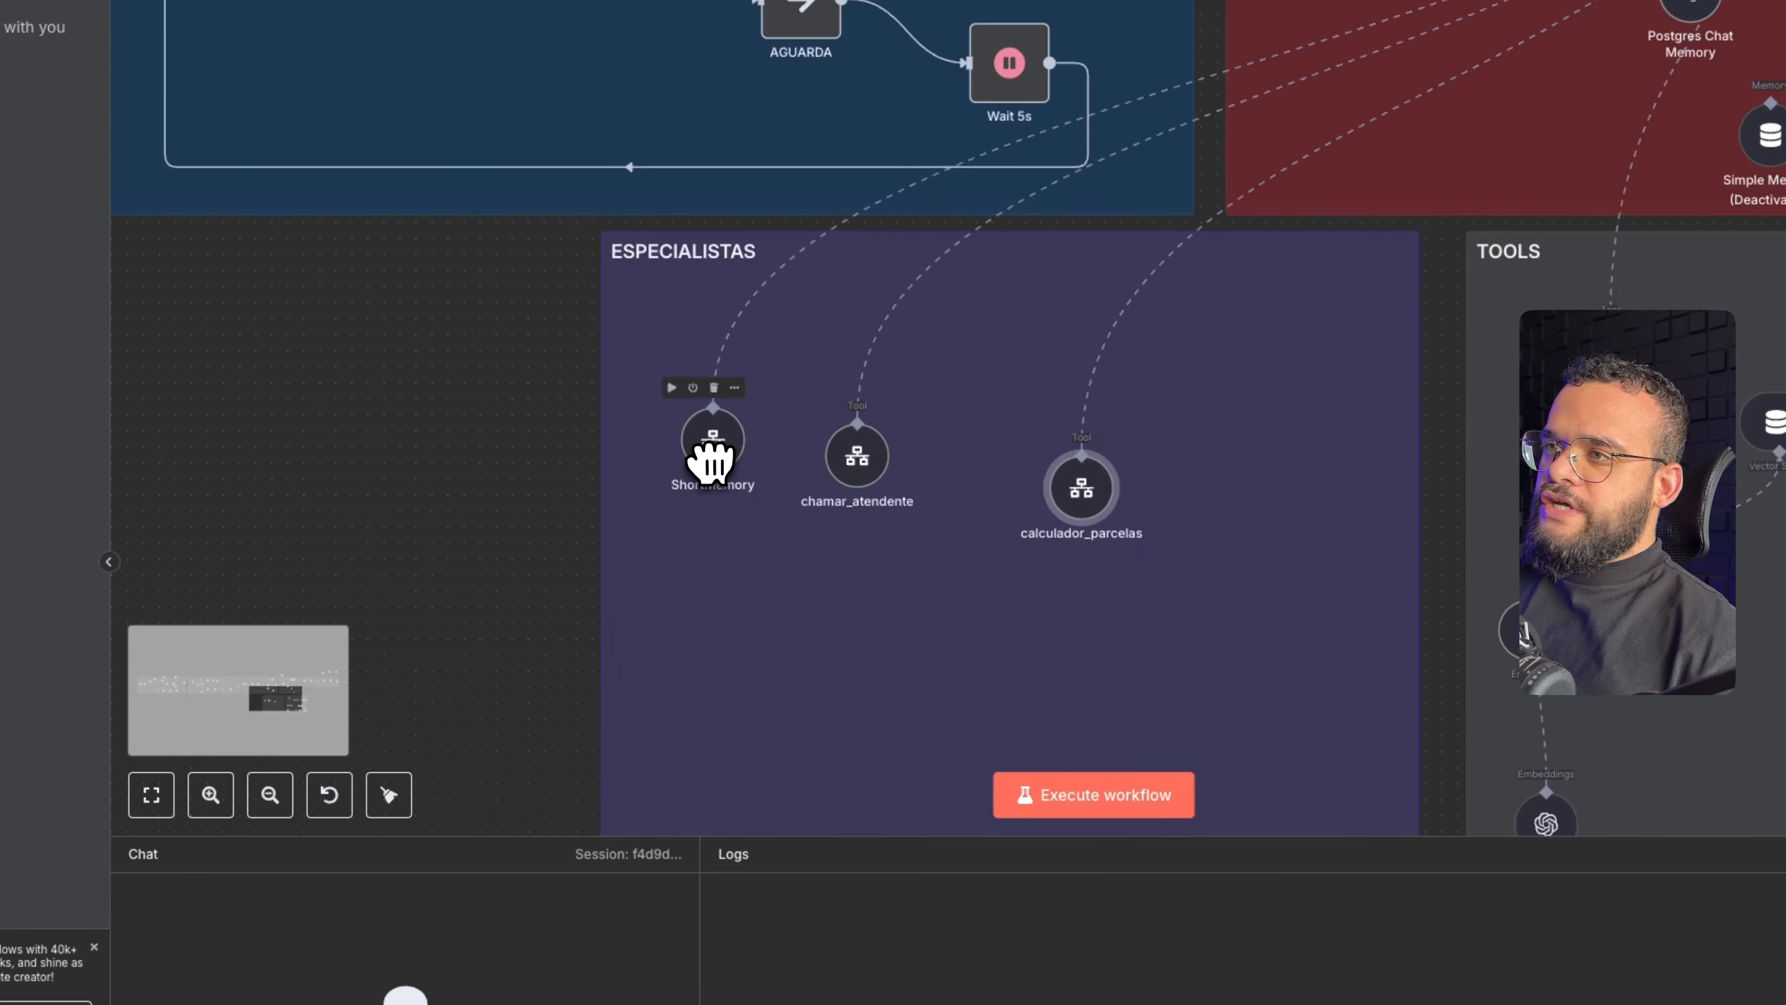
pyautogui.scroll(3, 711, 456)
pyautogui.scroll(-1, 712, 455)
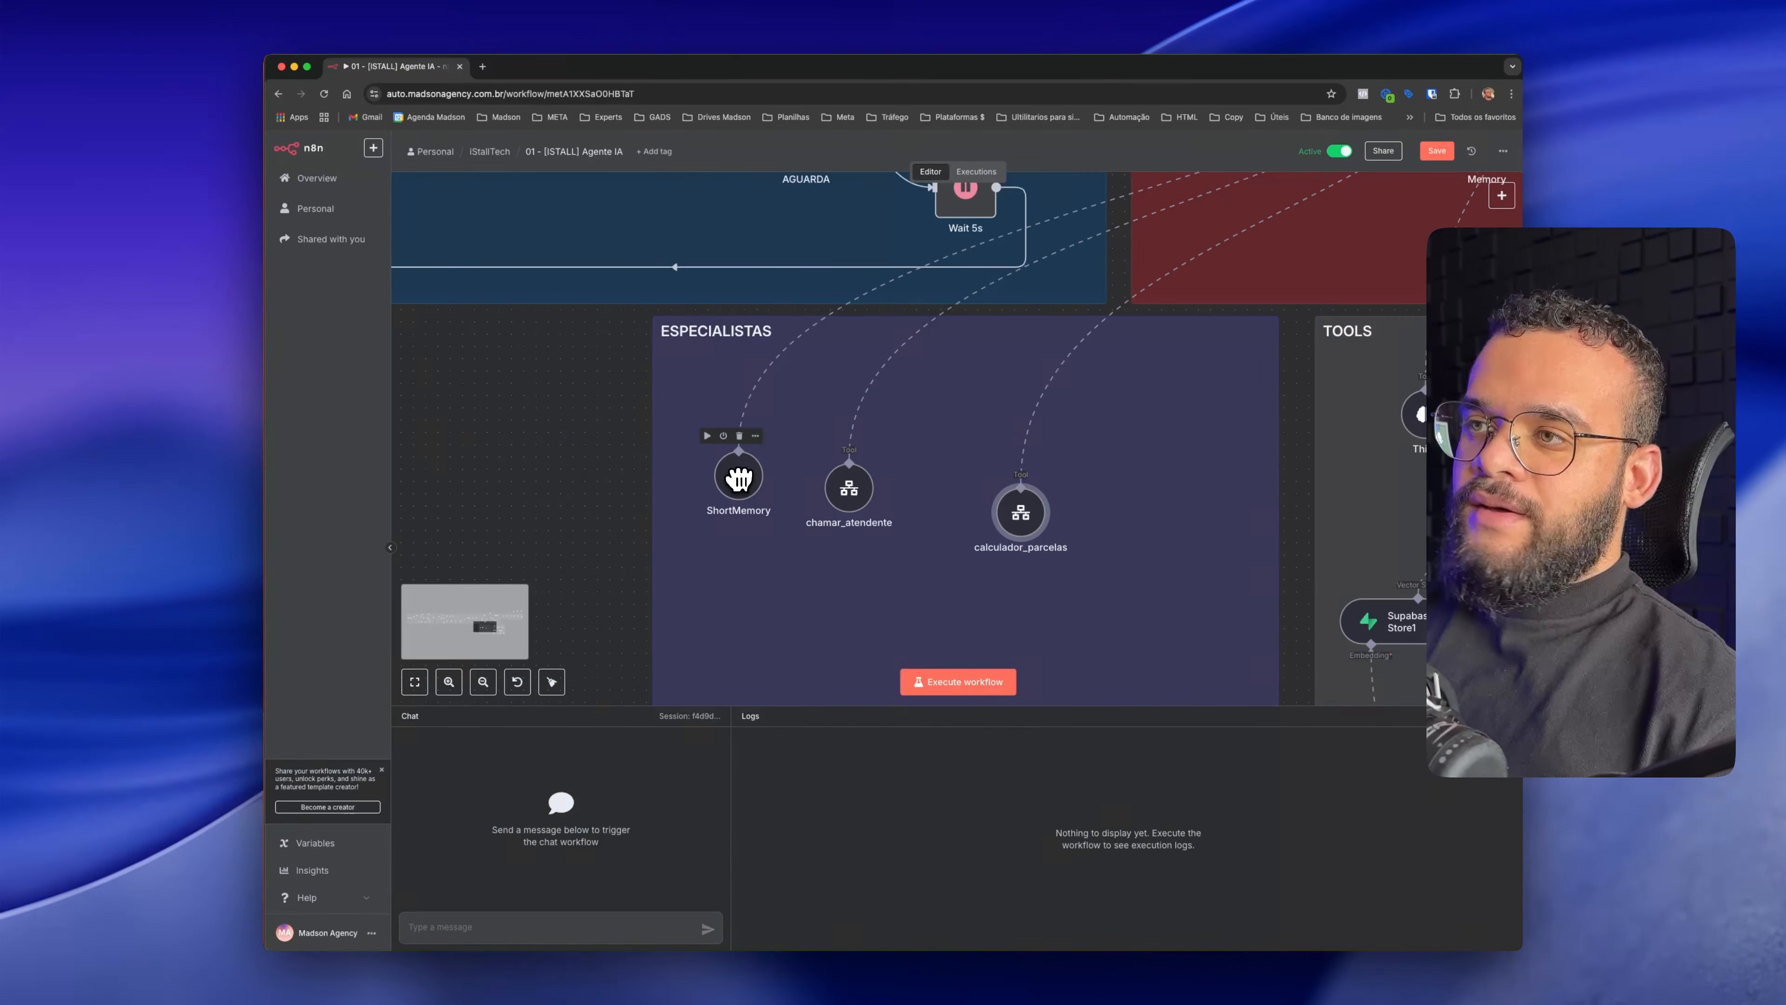
pyautogui.scroll(-3, 738, 479)
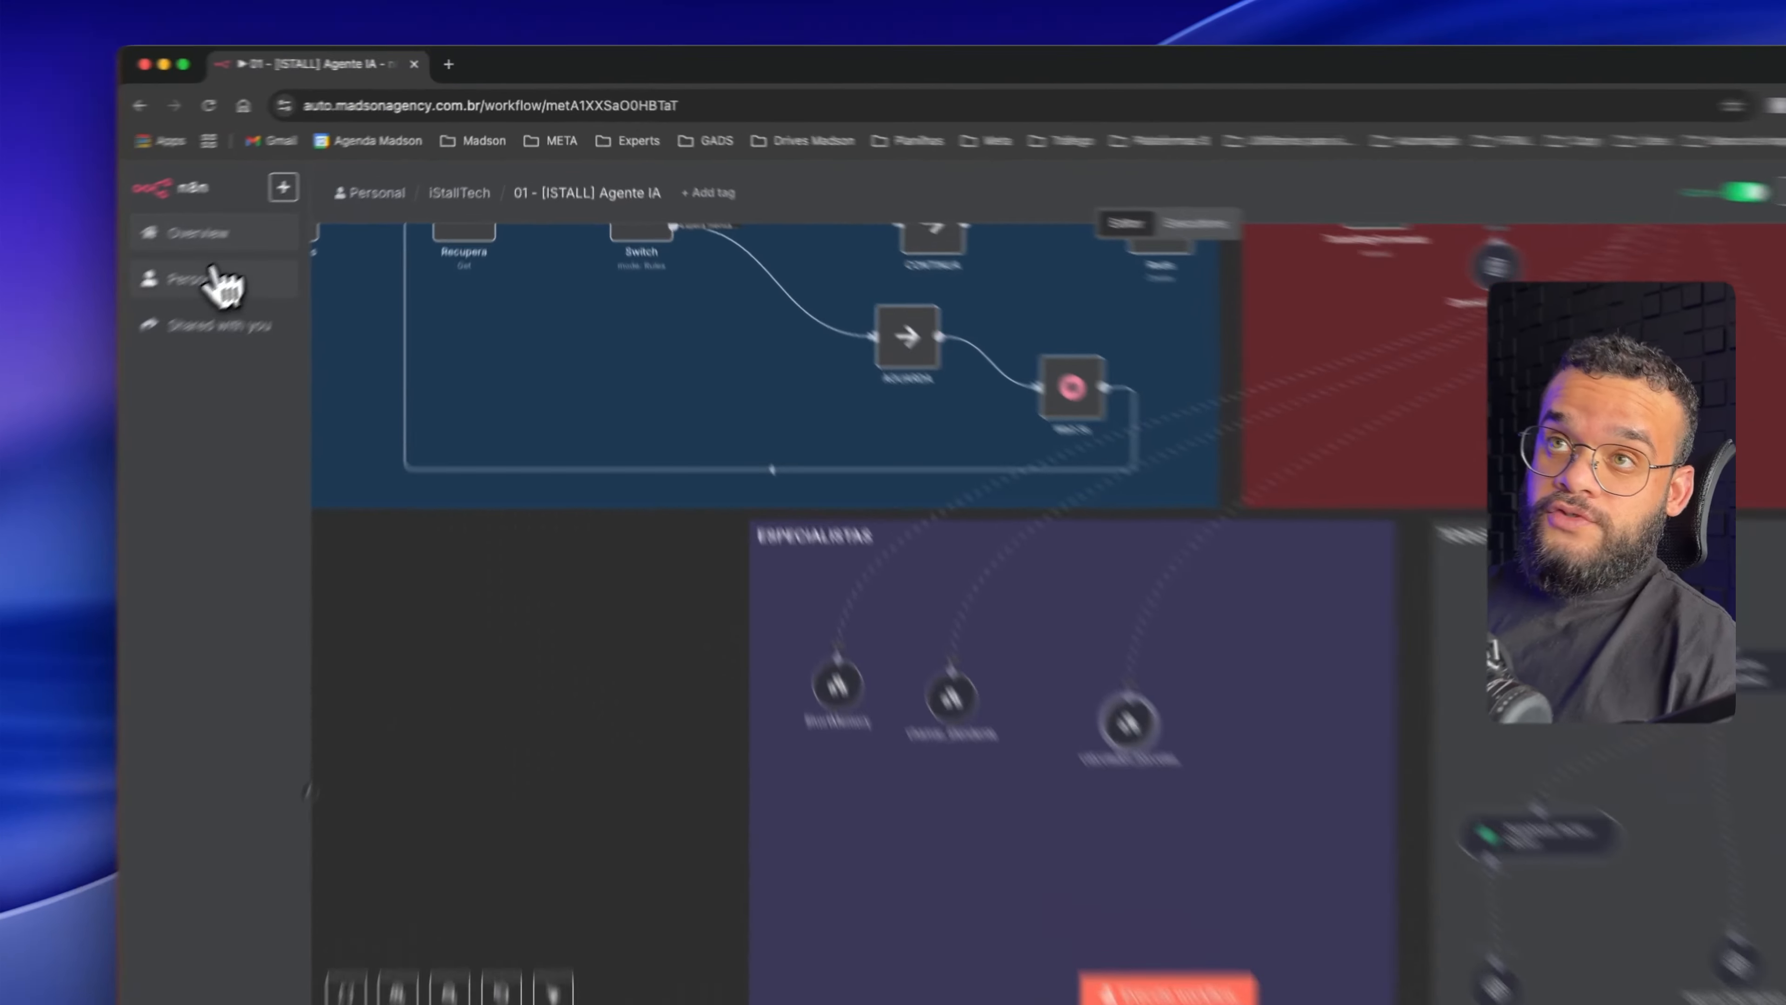
# Leave the workflow without saving and open "[ISTALL] Agente resumidor" from the iStallTech folder
pyautogui.click(320, 210)
pyautogui.click(991, 646)
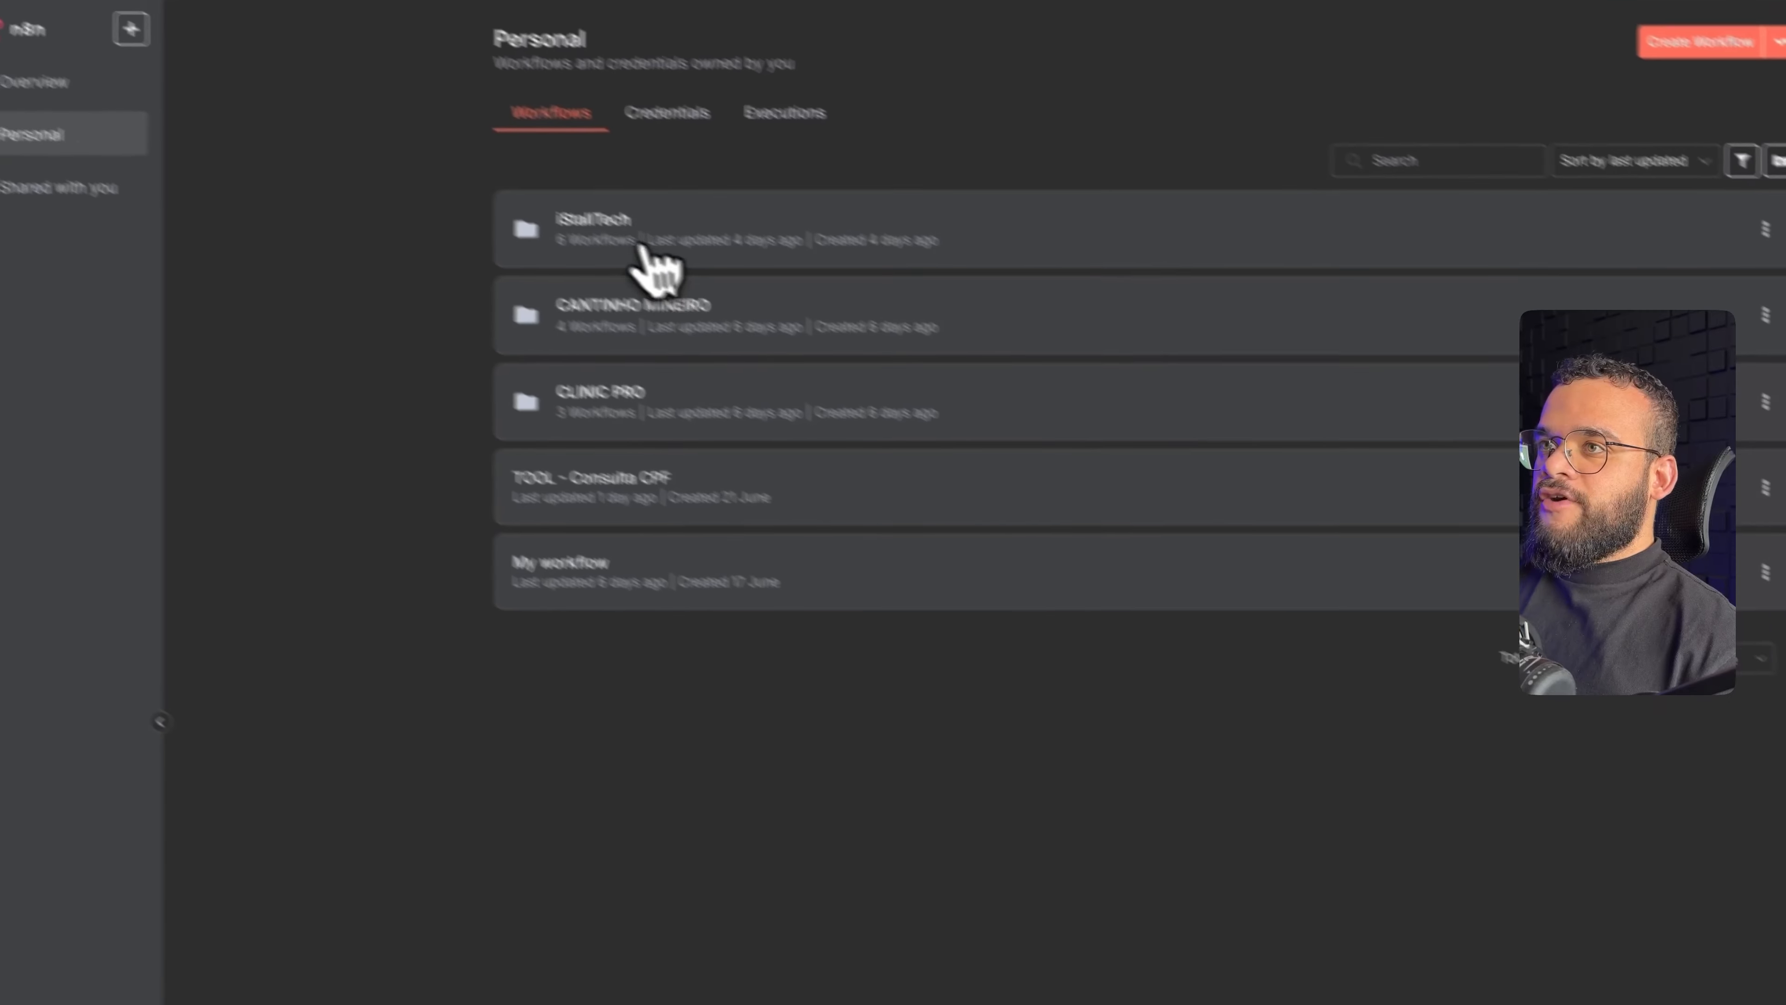
pyautogui.click(651, 237)
pyautogui.click(609, 571)
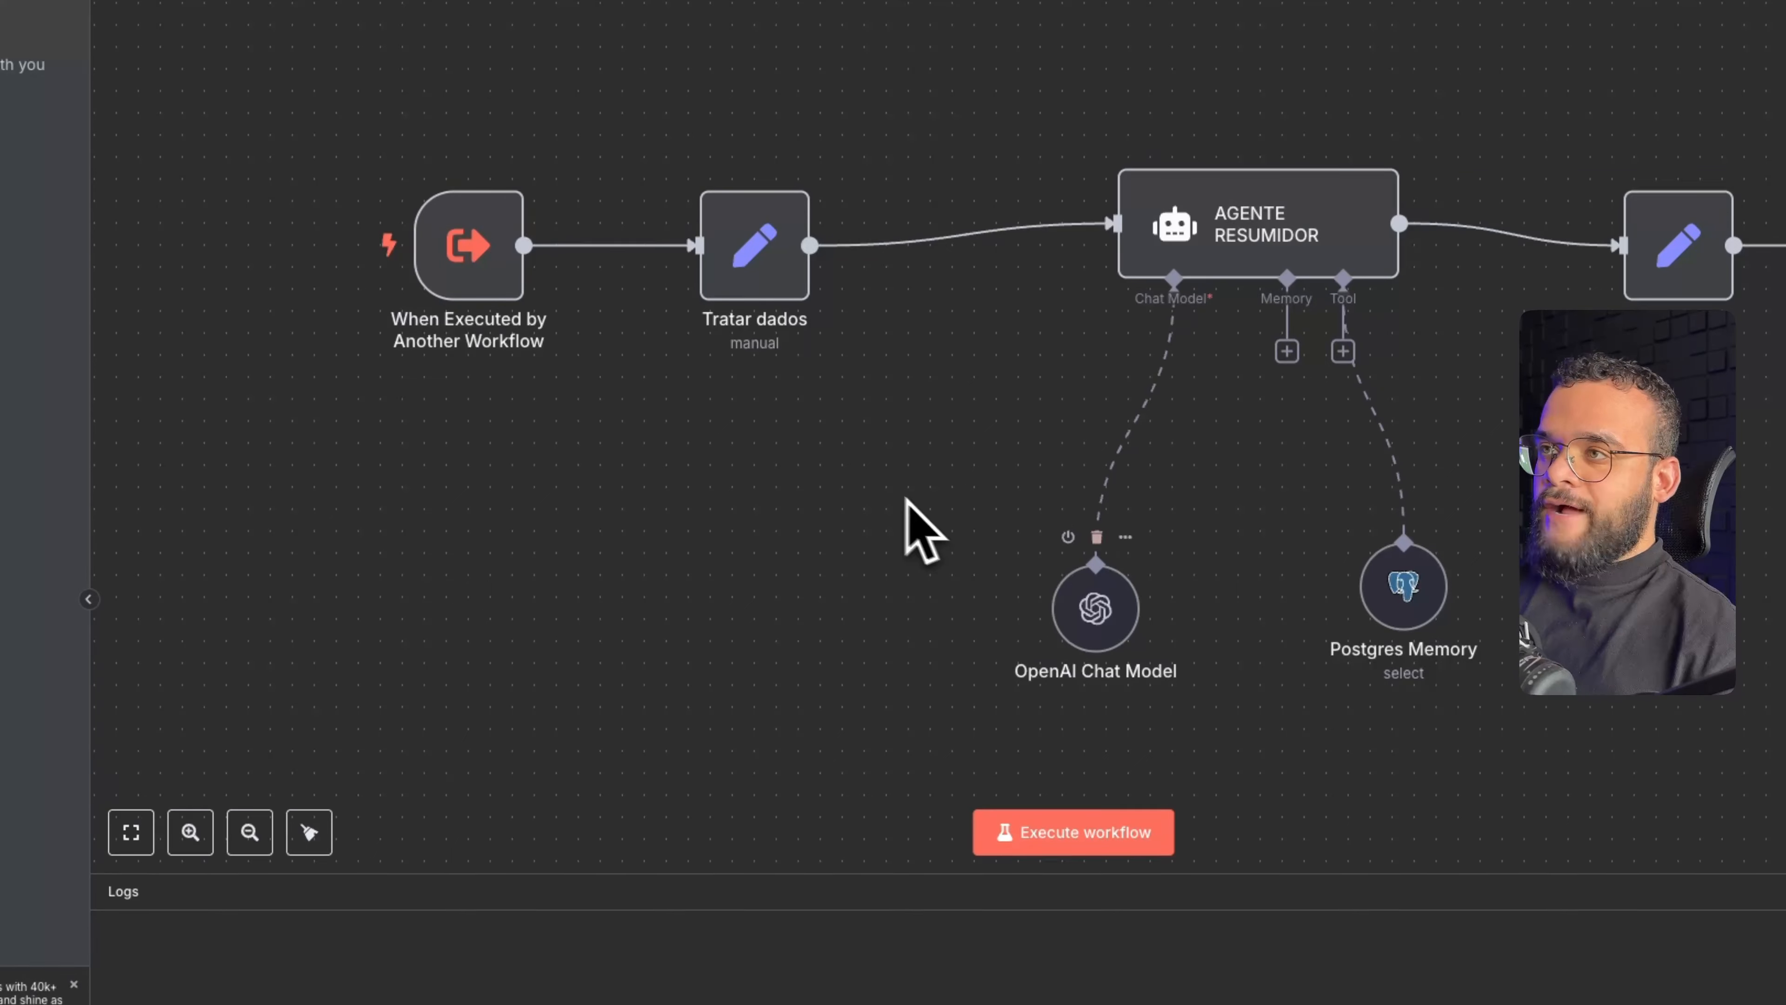
# Review the AGENTE RESUMIDOR chain and the description and parameters of its Postgres Memory tool, returning to the canvas
pyautogui.moveTo(916, 518); pyautogui.dragTo(757, 578)
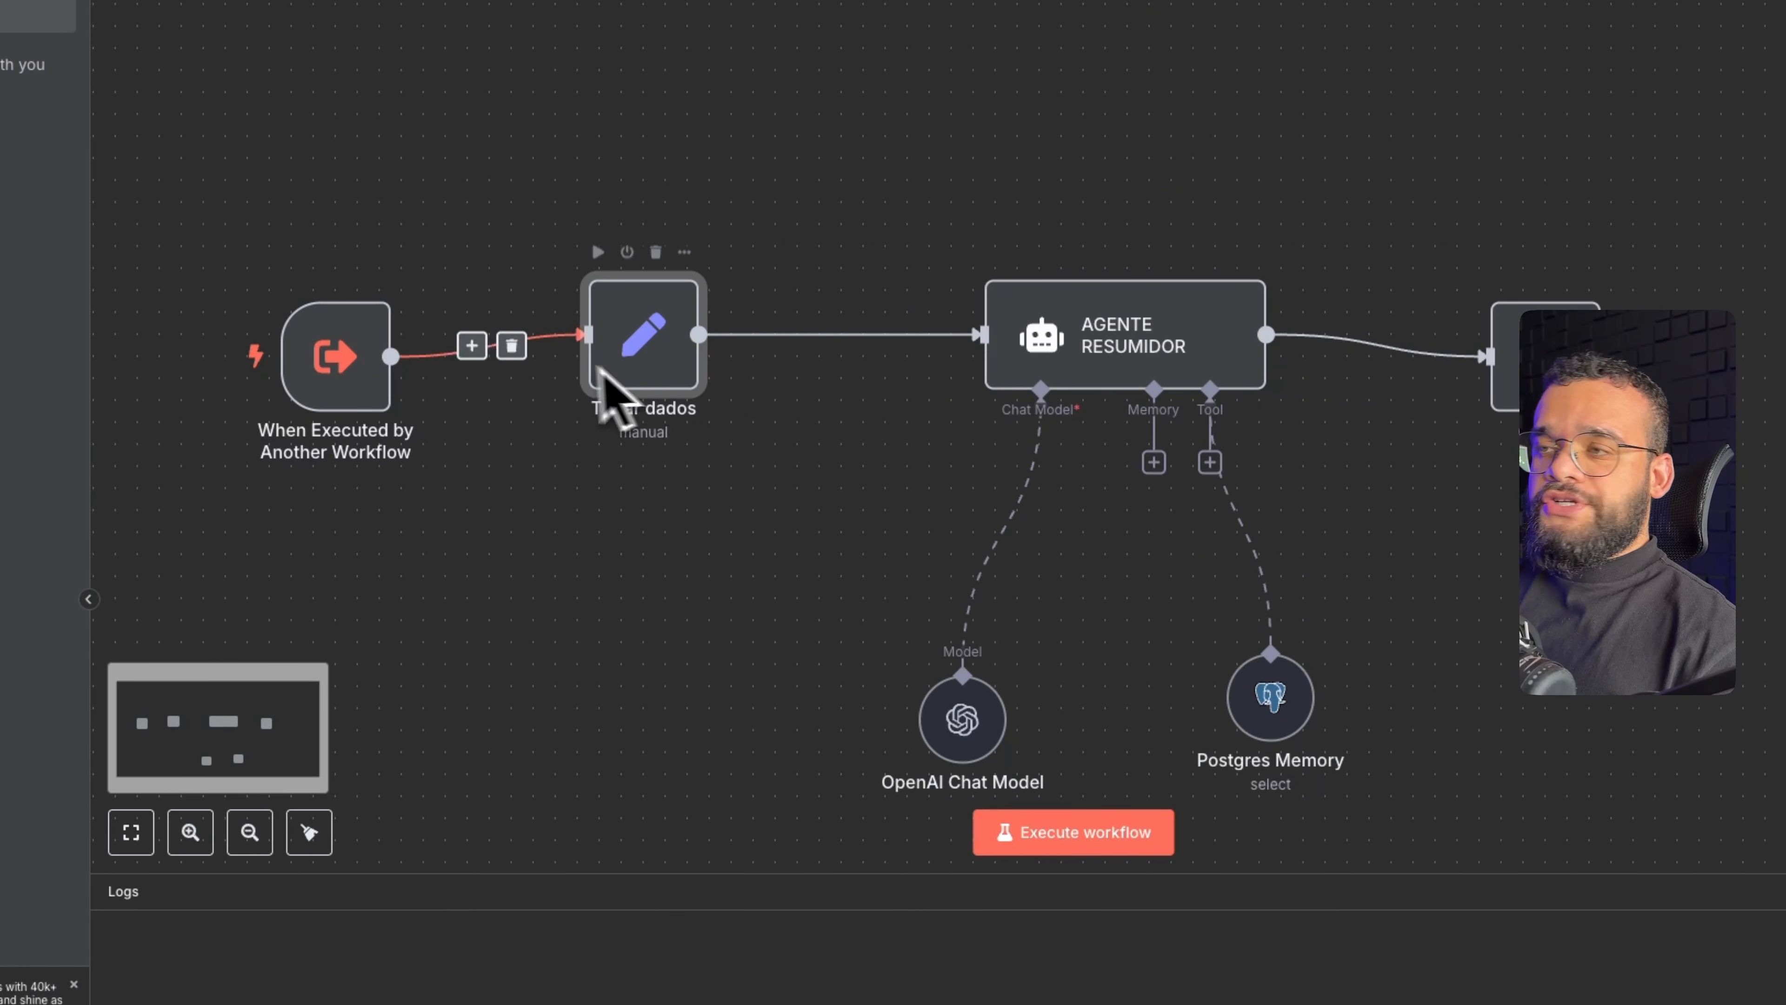
pyautogui.moveTo(980, 396); pyautogui.dragTo(679, 405)
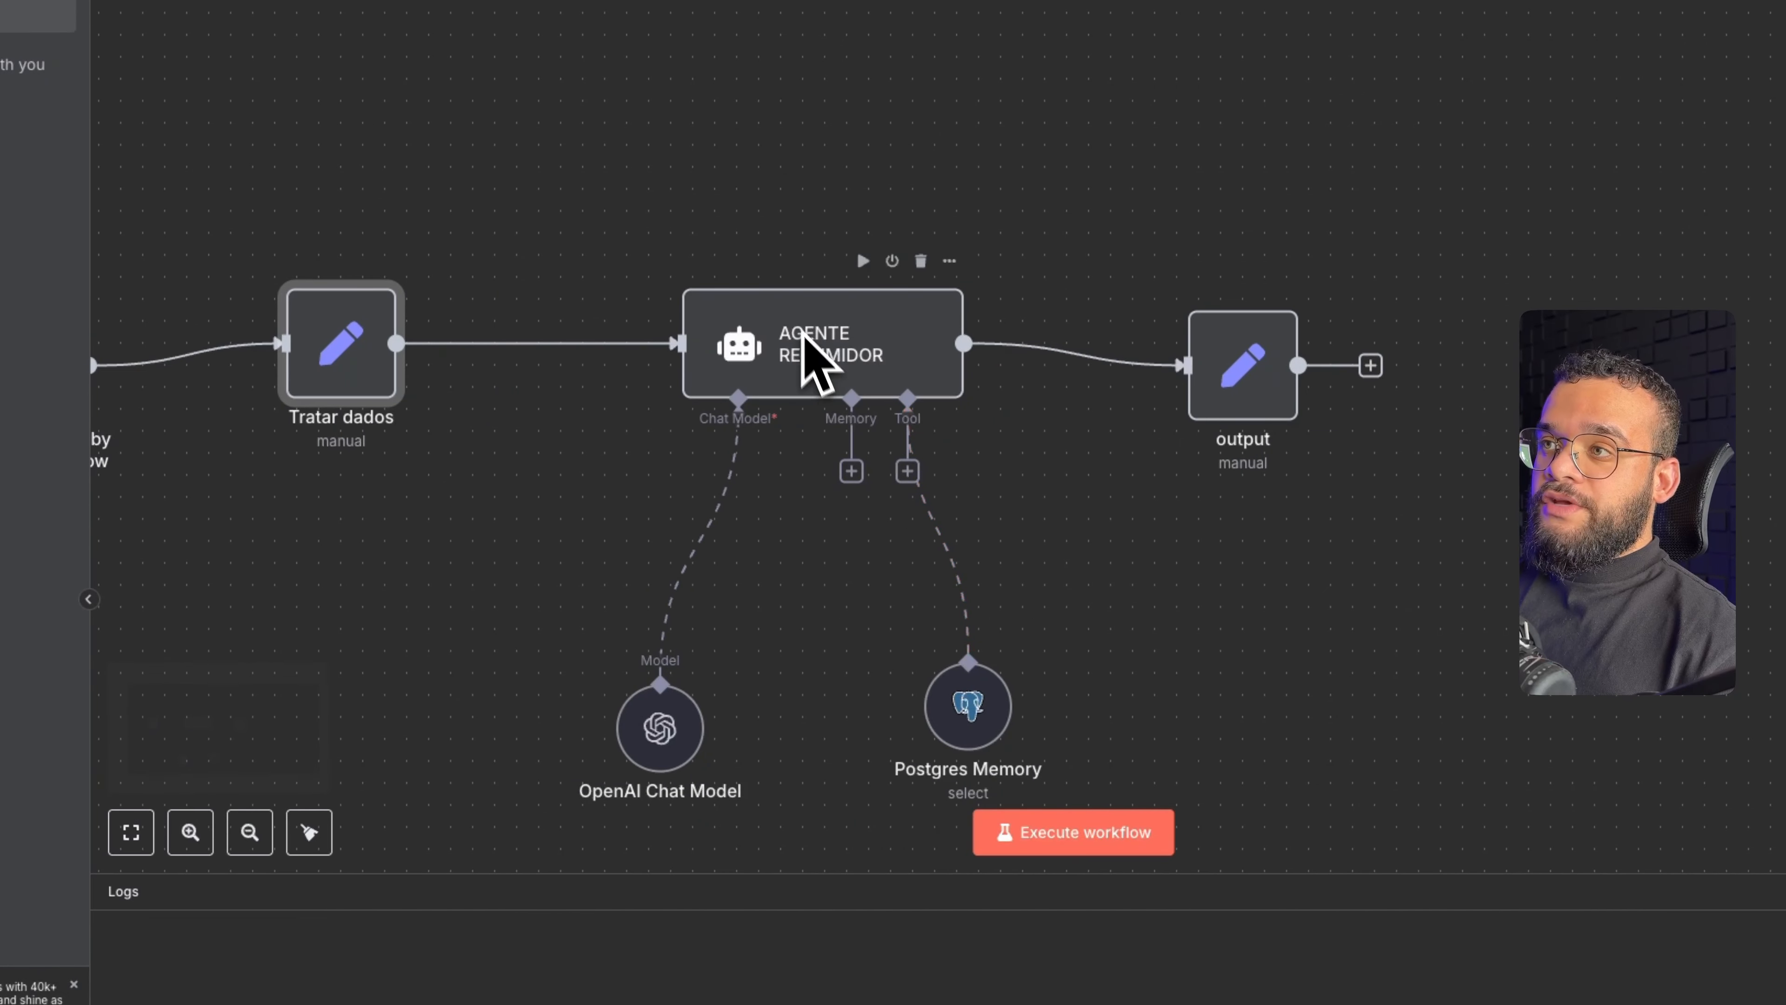
pyautogui.moveTo(796, 553); pyautogui.dragTo(797, 422)
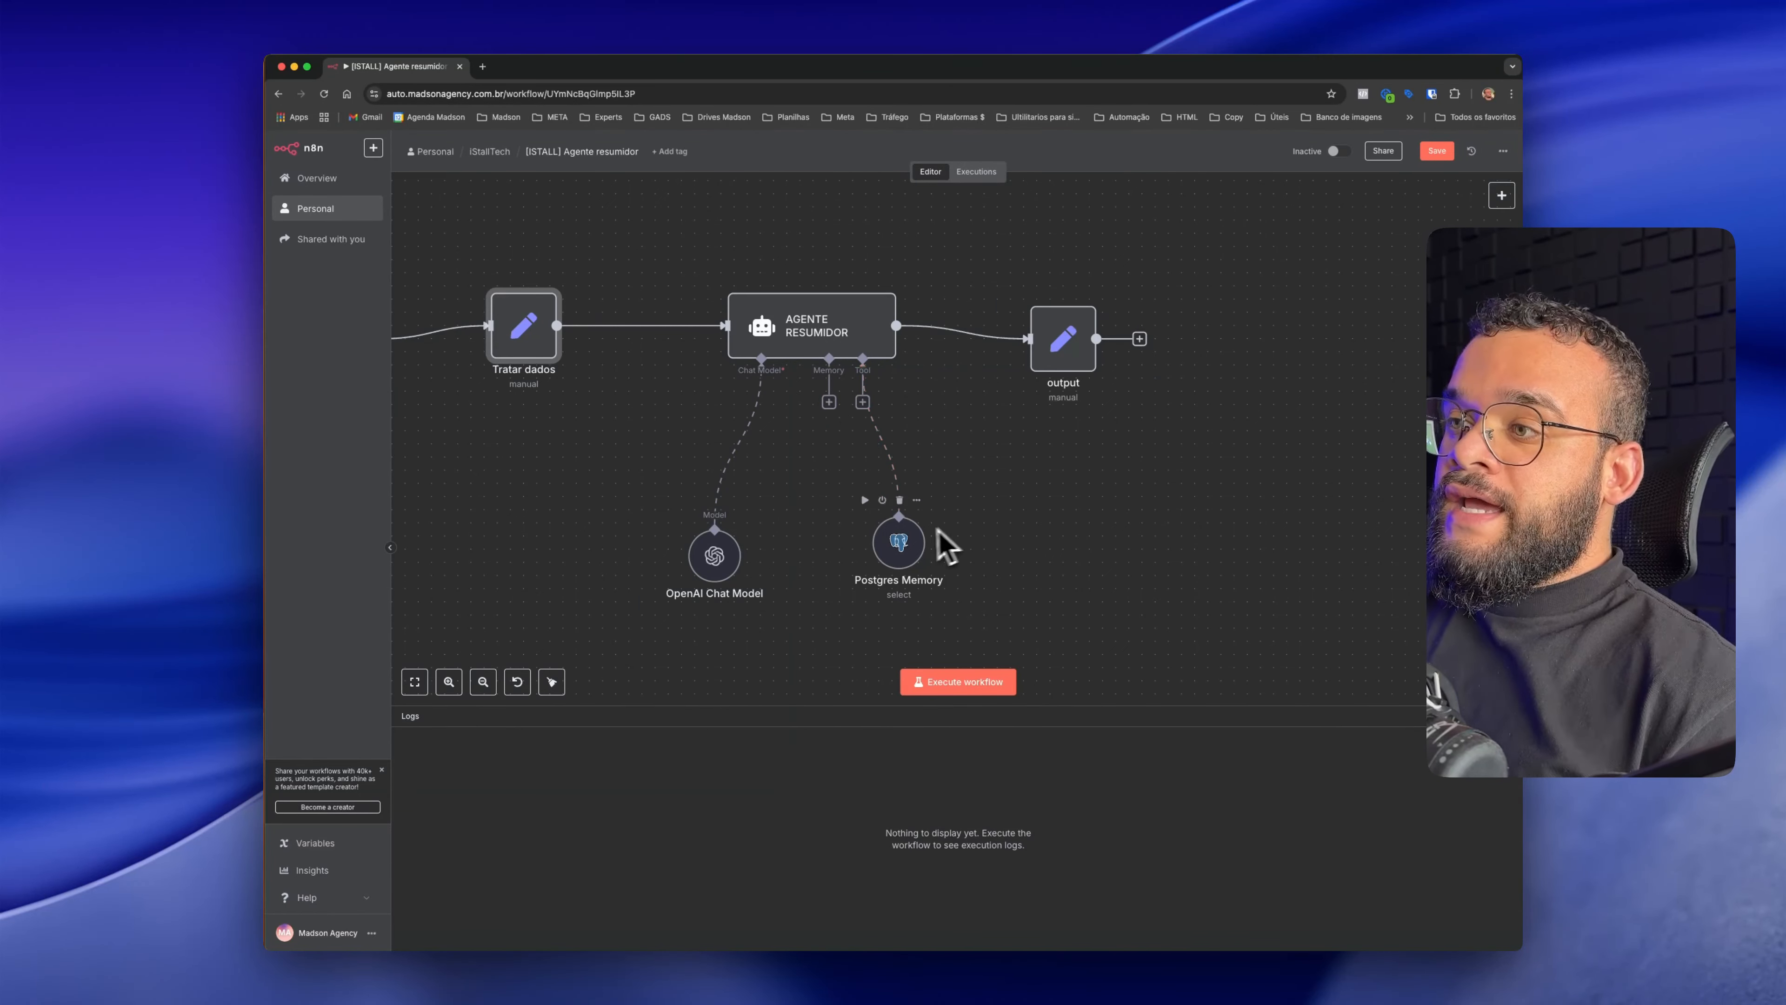
pyautogui.scroll(2, 914, 549)
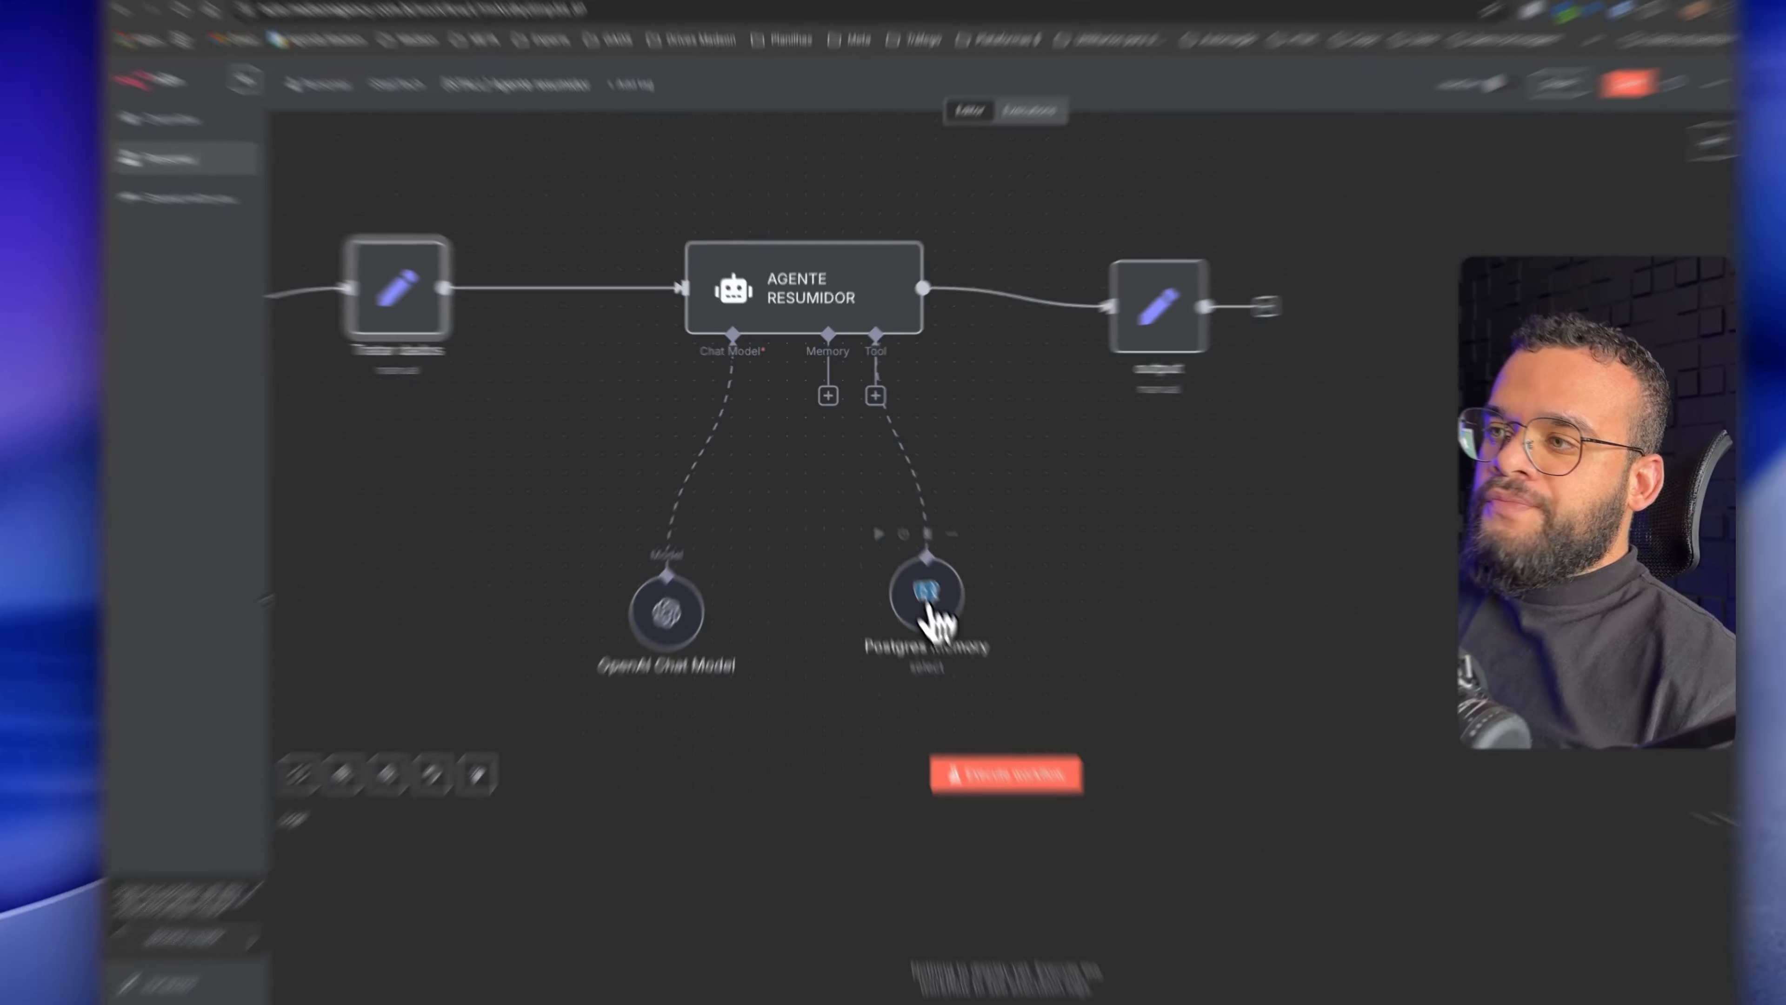
pyautogui.moveTo(896, 546); pyautogui.dragTo(893, 549)
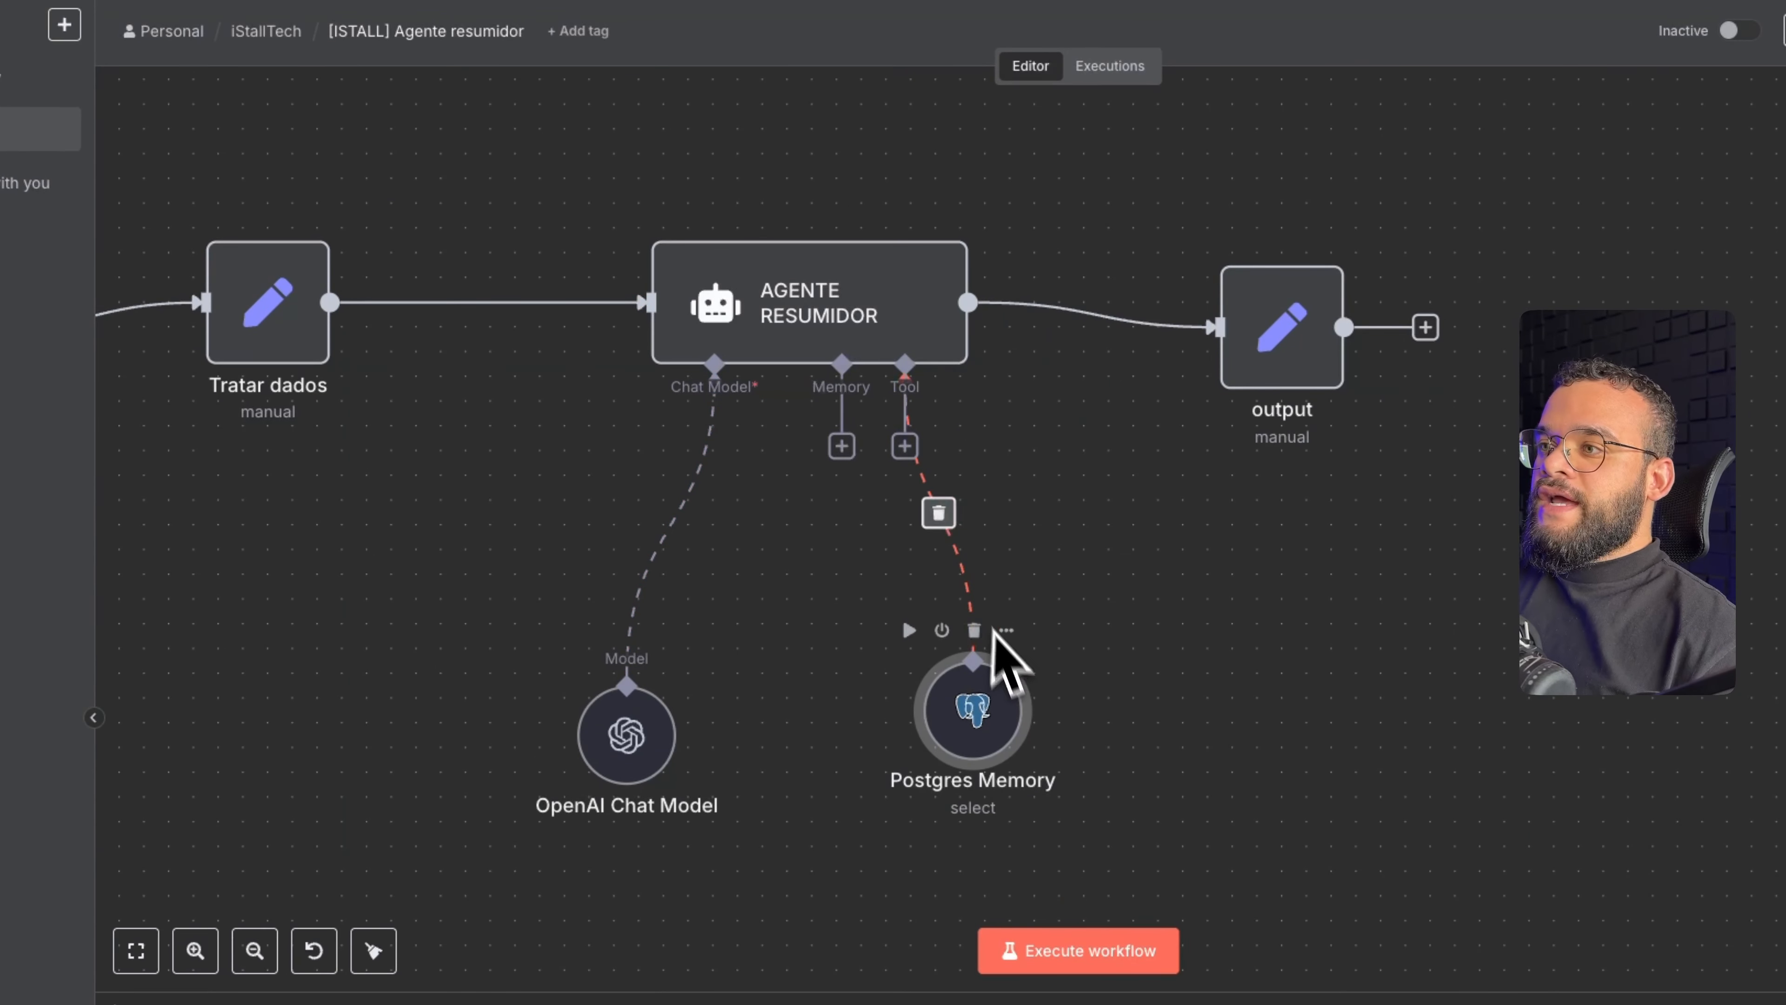
pyautogui.doubleClick(1019, 713)
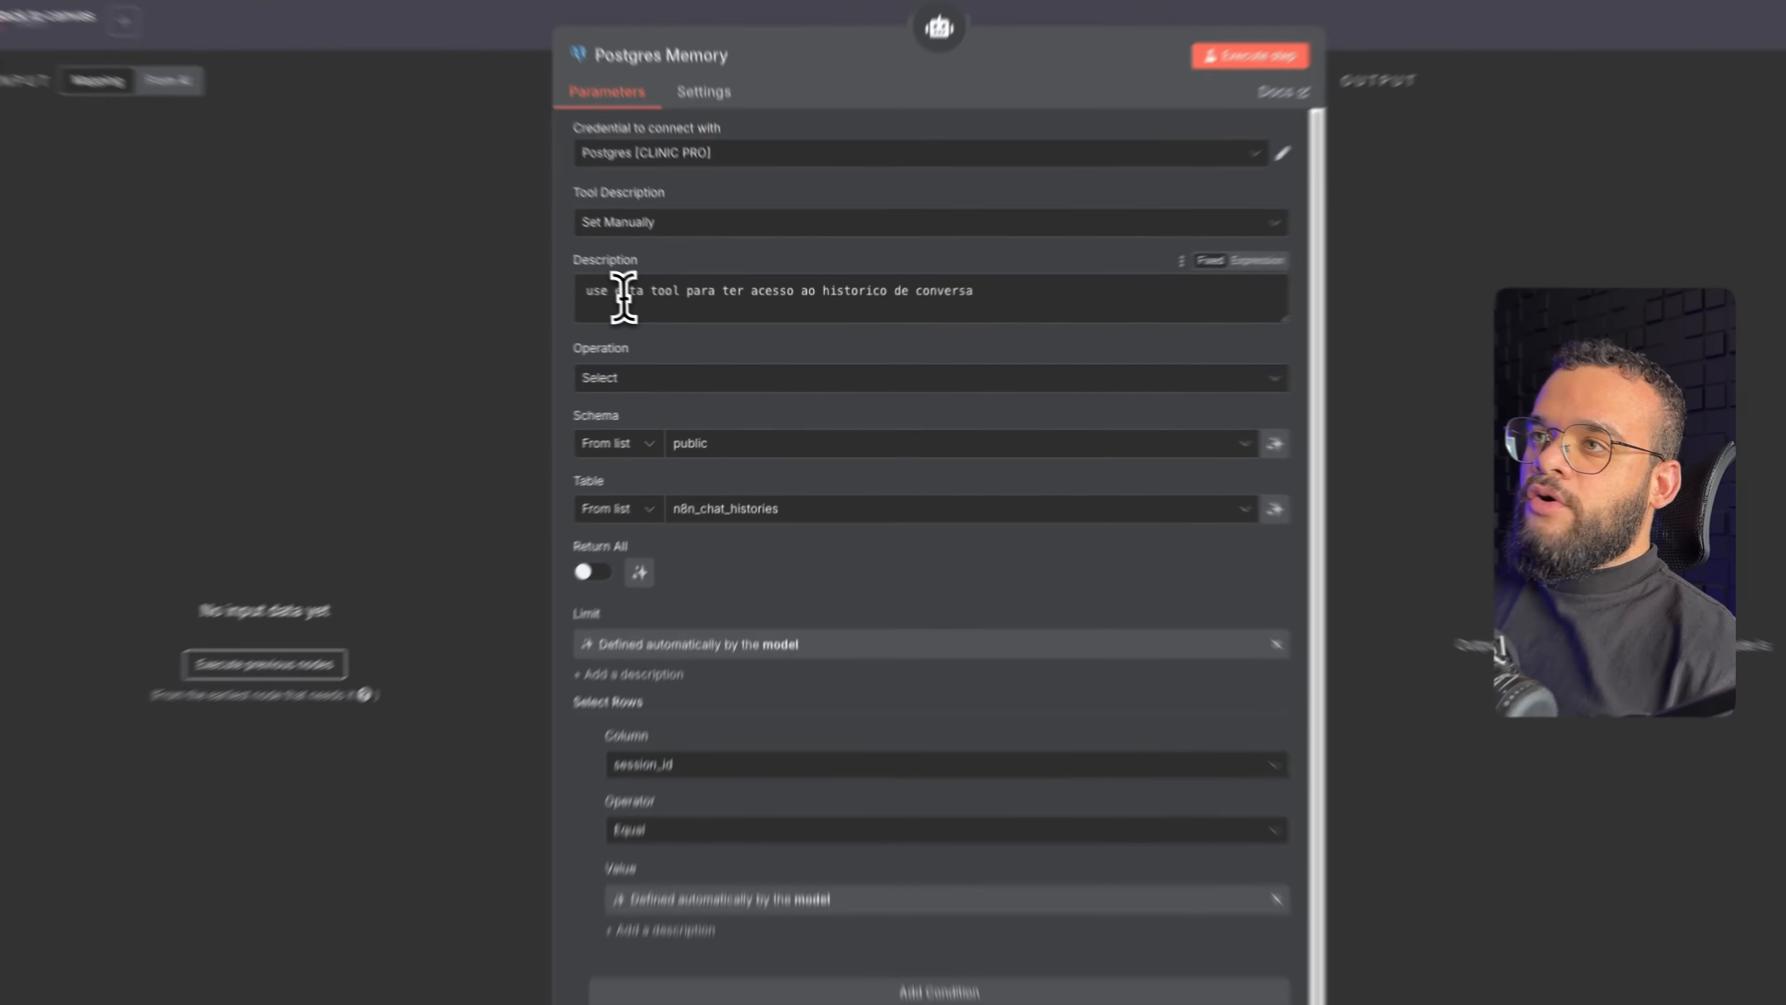
pyautogui.moveTo(623, 291); pyautogui.dragTo(964, 291)
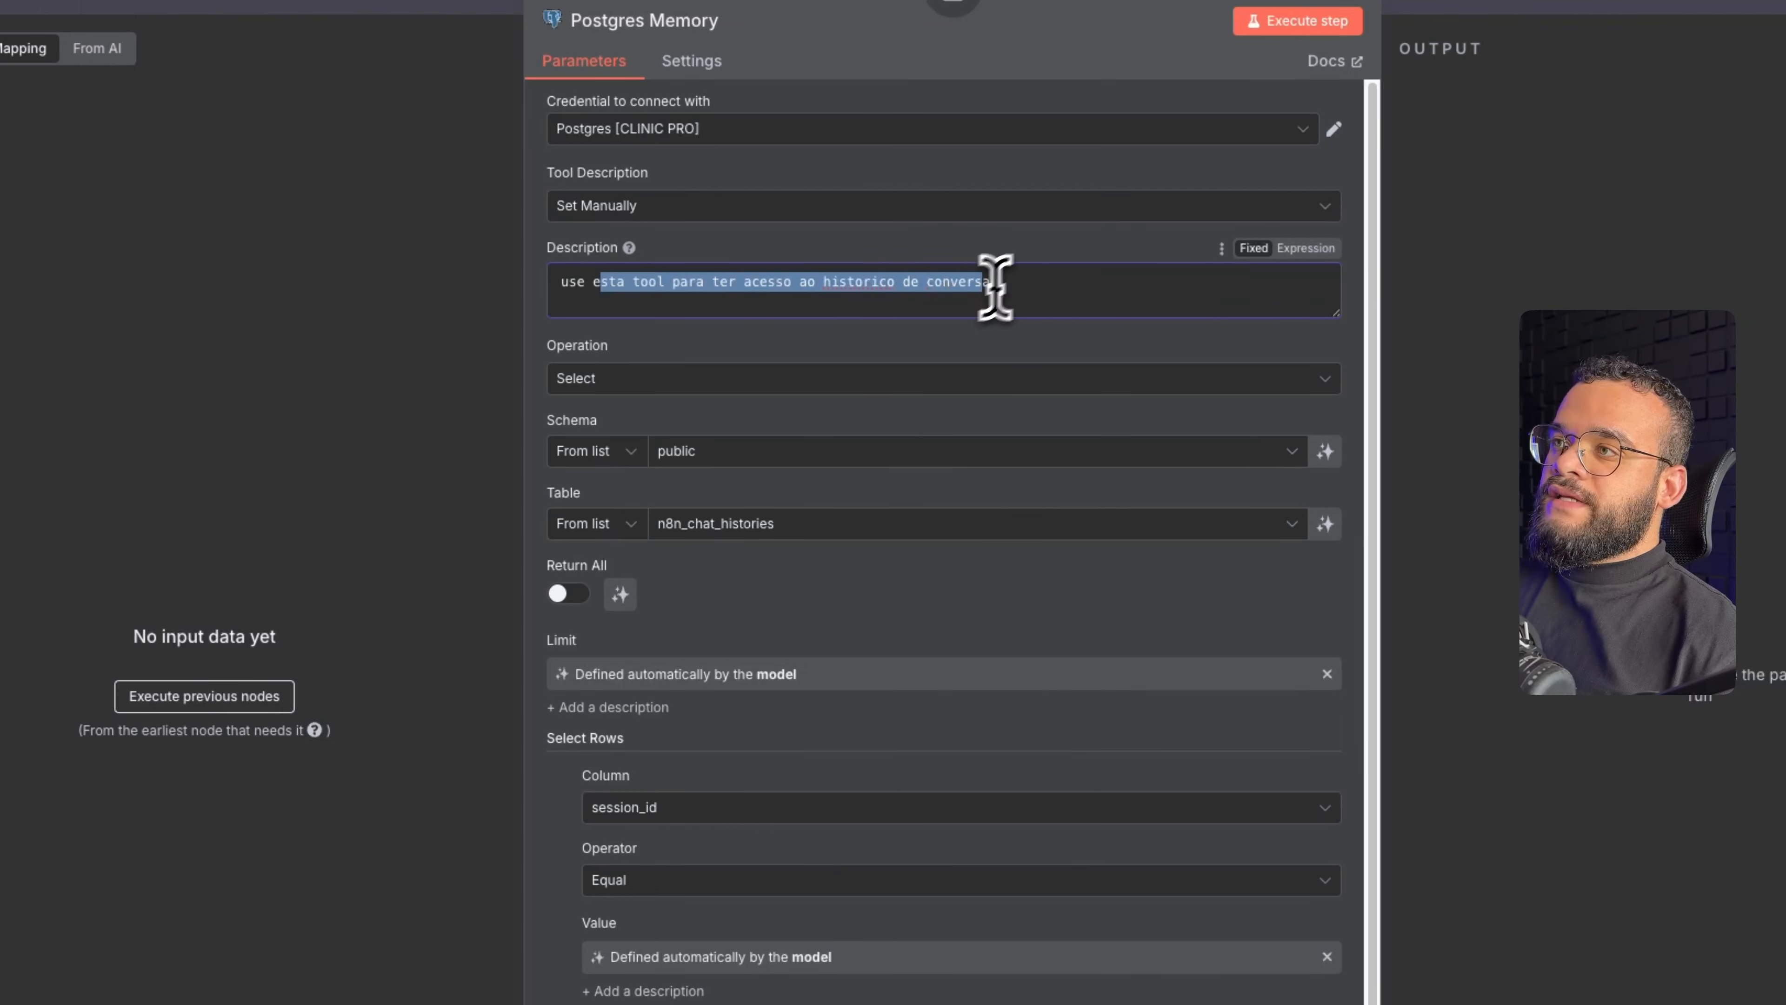
pyautogui.click(1031, 295)
pyautogui.scroll(-1, 981, 357)
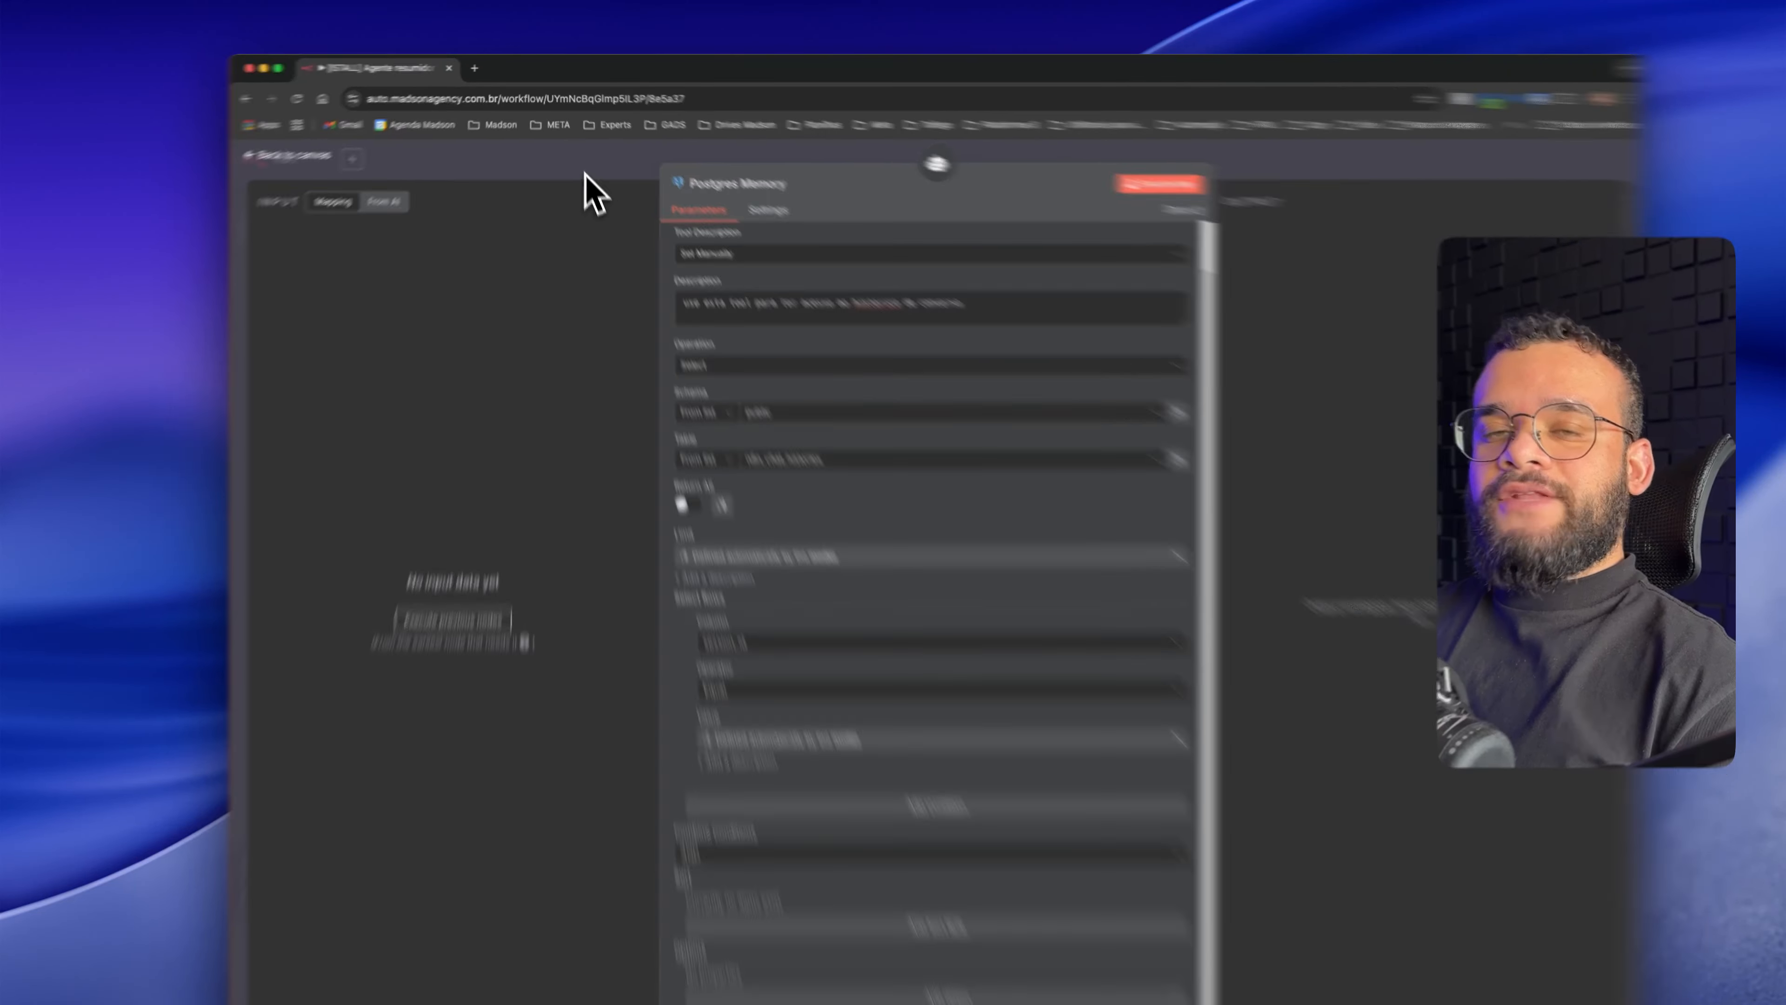
pyautogui.click(582, 161)
# Leave the summarizer workflow without saving and reopen "01 - [ISTALL] Agente IA" at its agent and tools sections
pyautogui.click(79, 123)
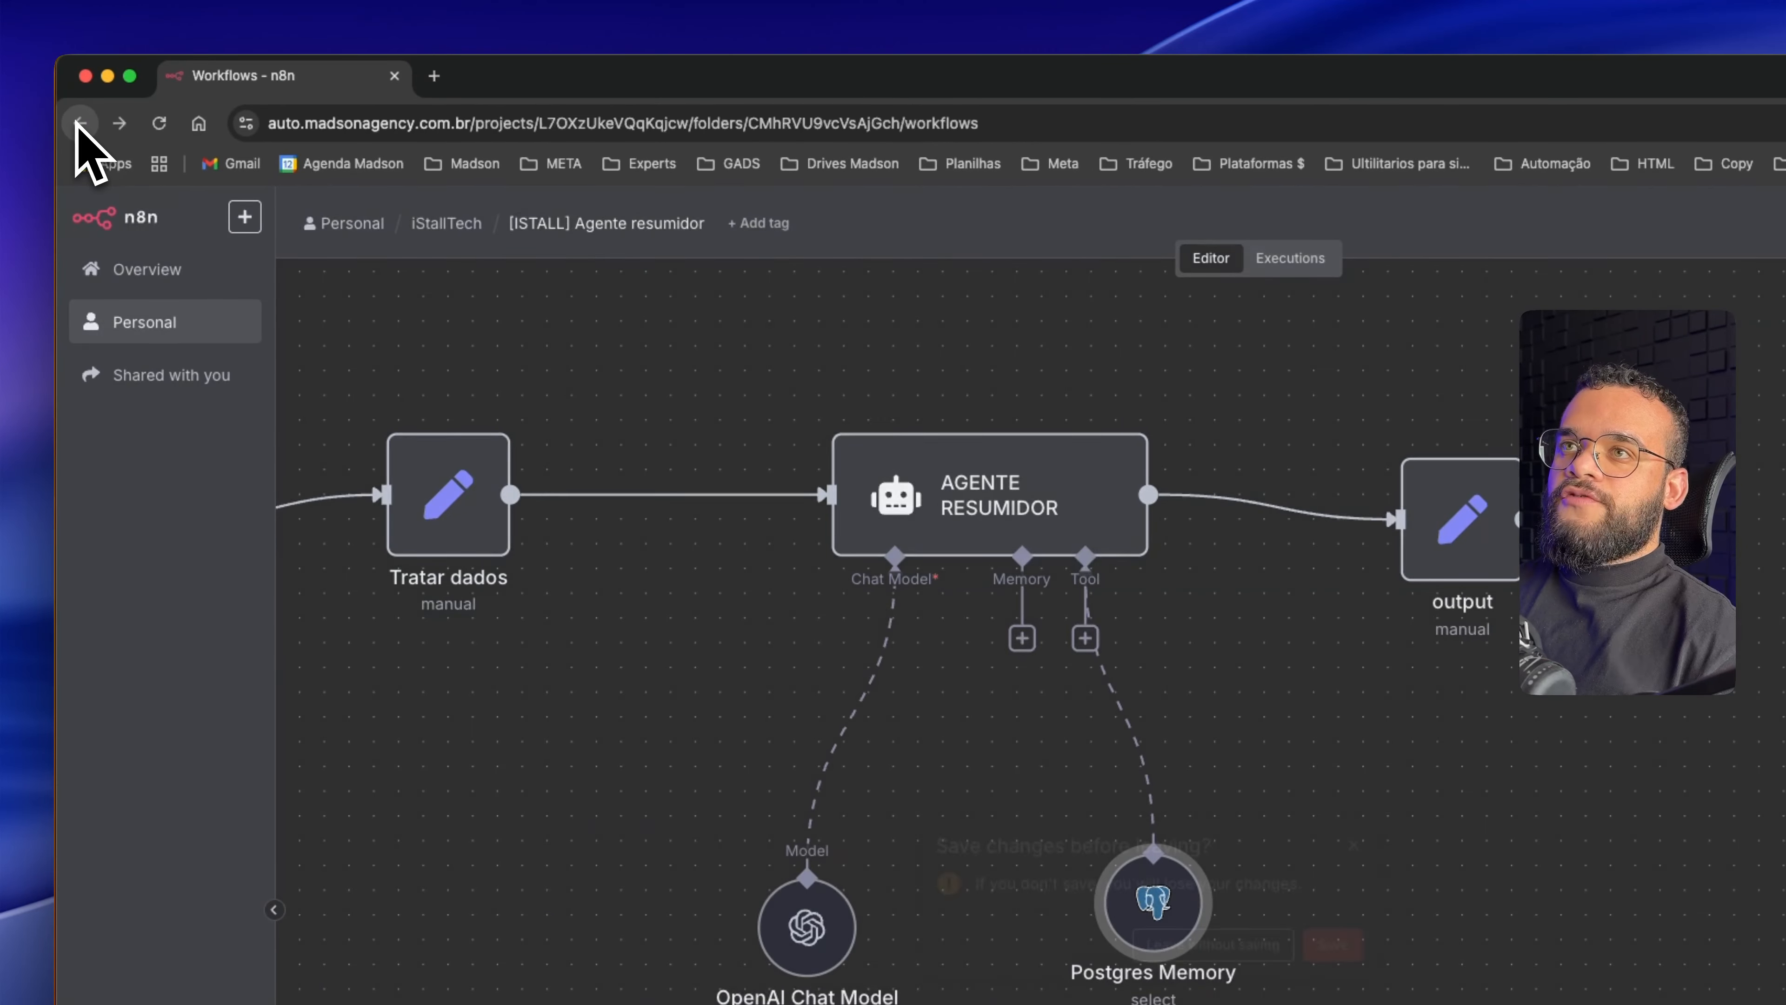
pyautogui.click(1196, 944)
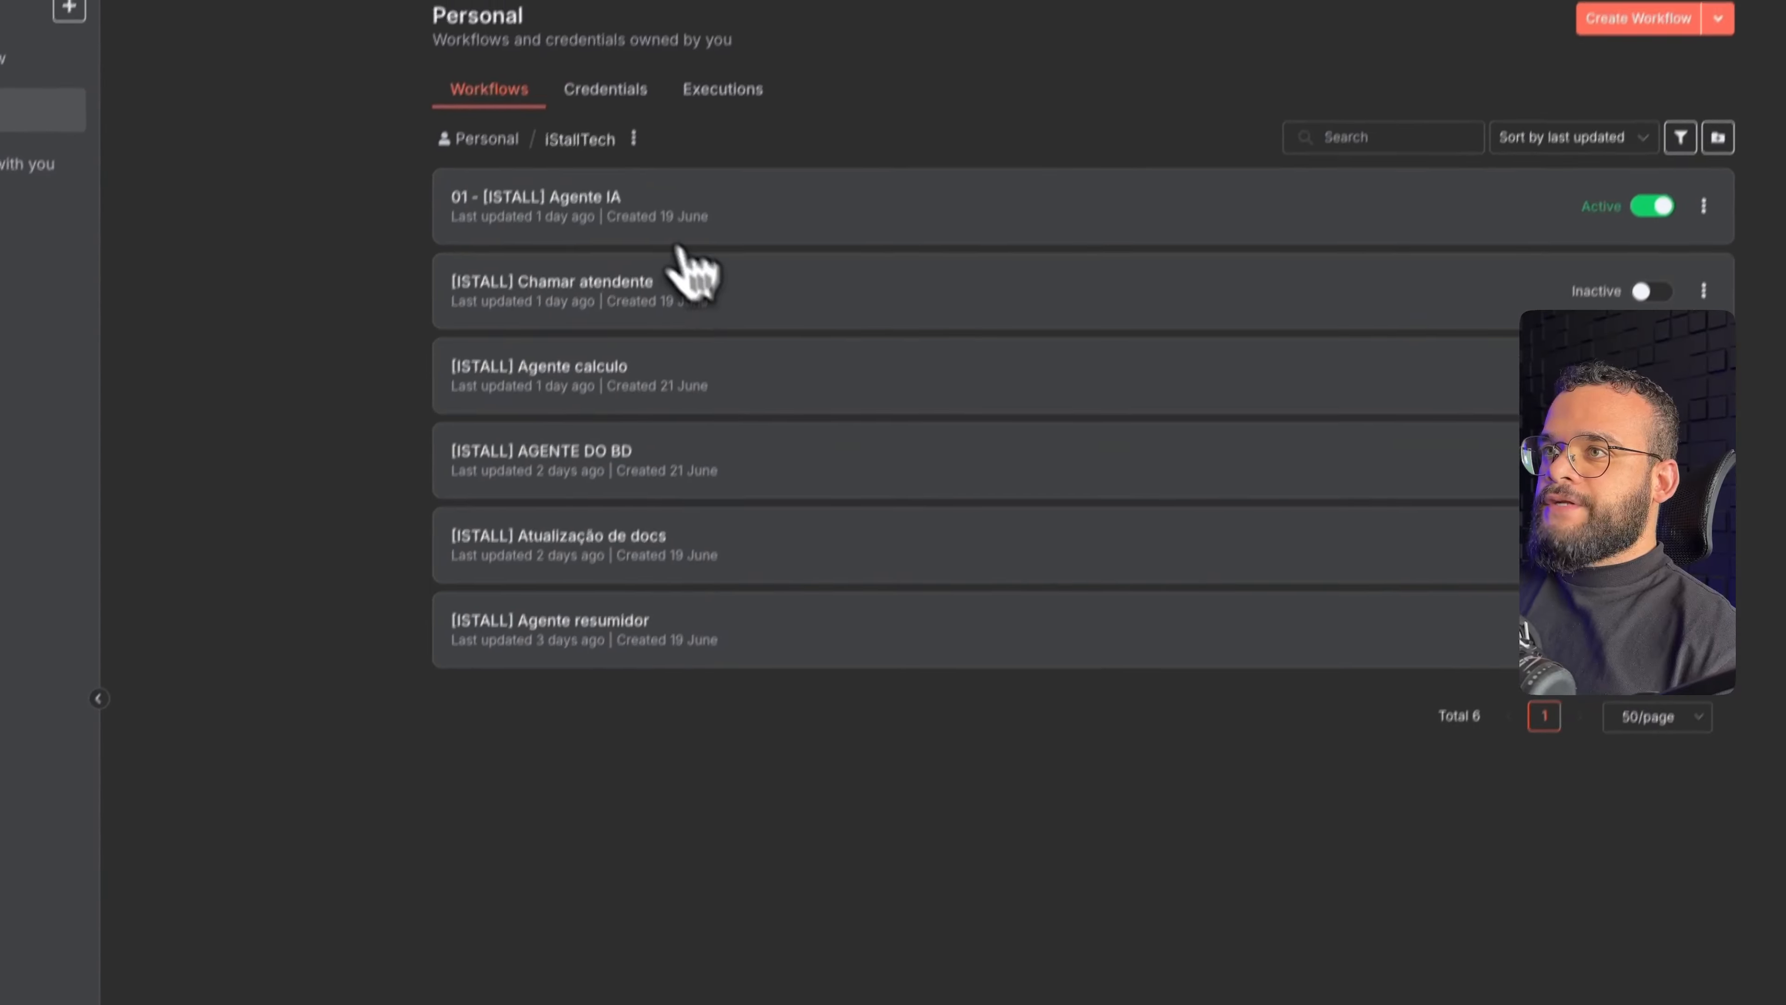
pyautogui.click(689, 201)
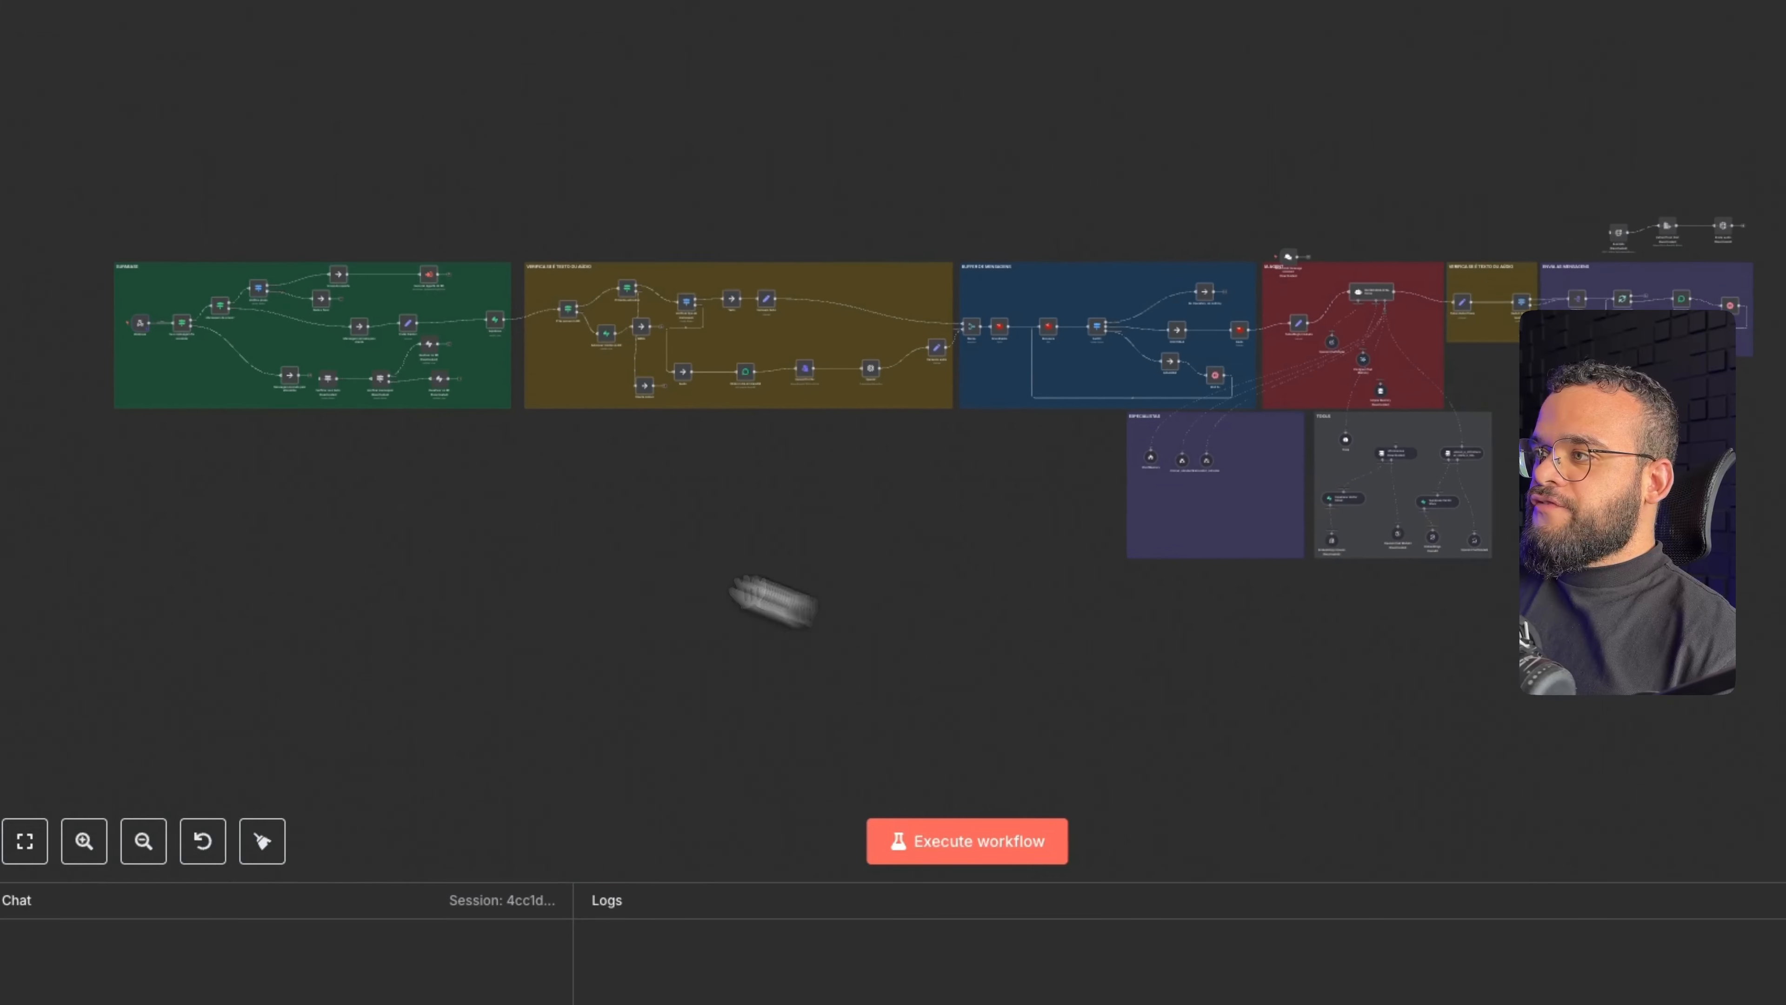
pyautogui.scroll(8, 1120, 399)
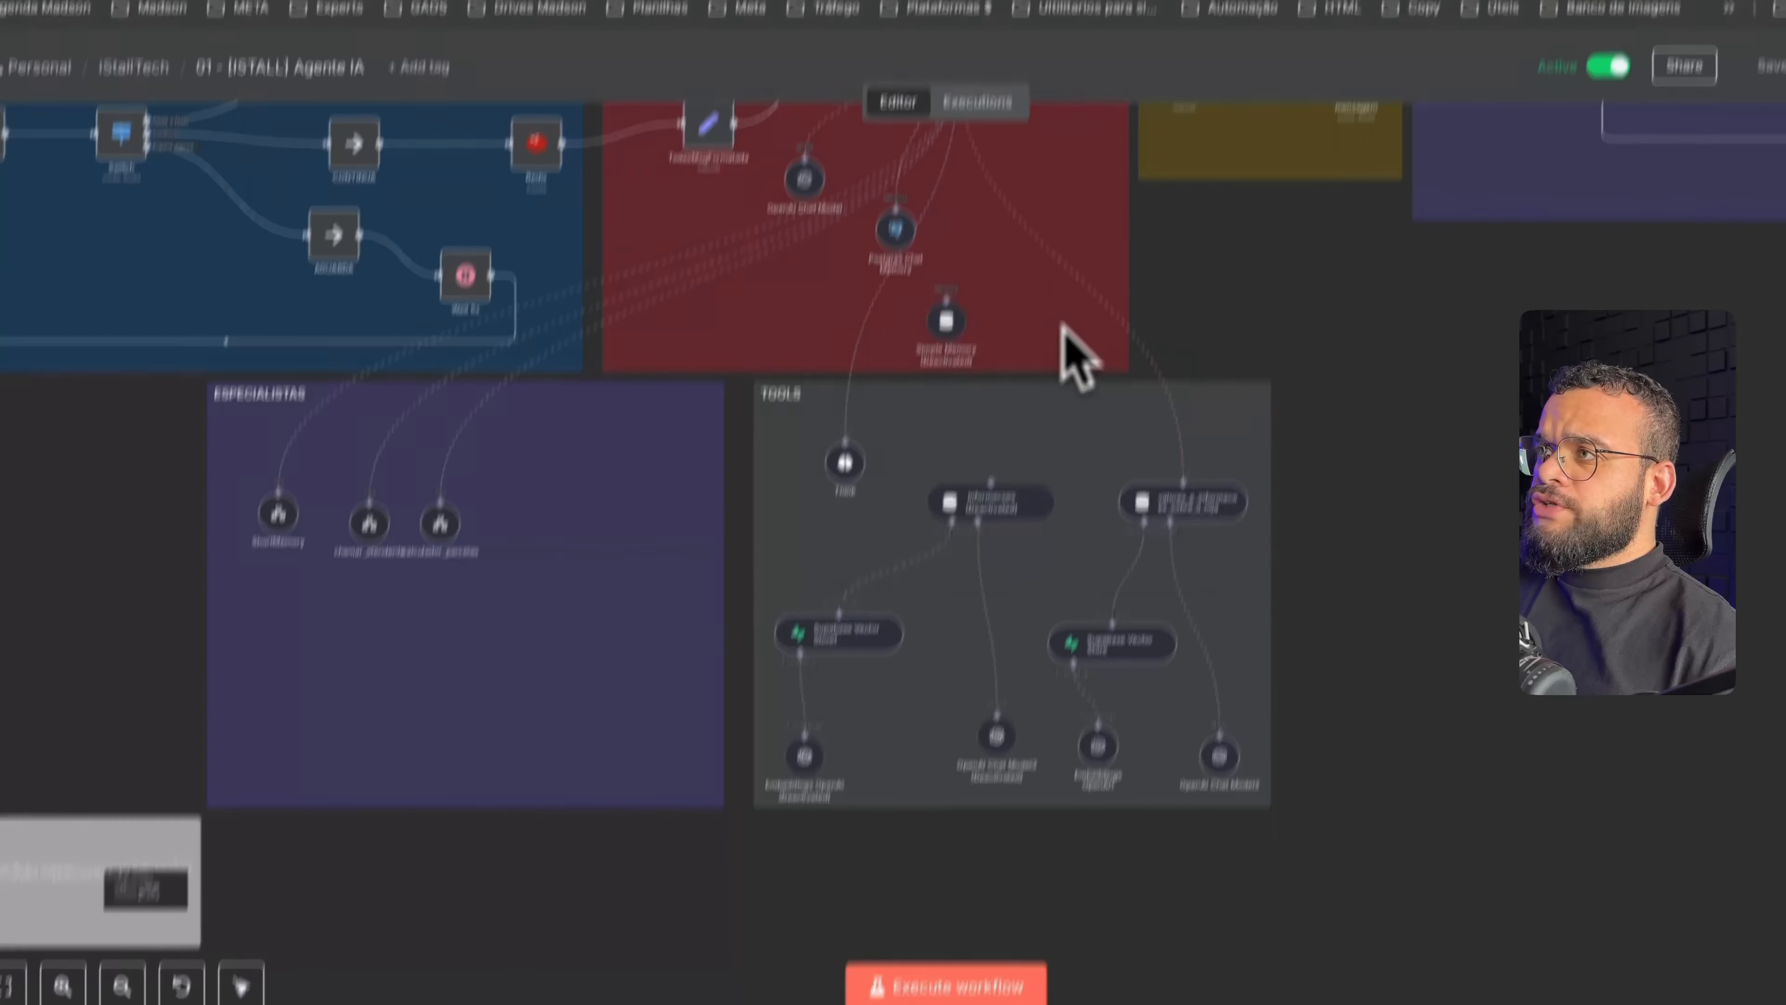
# Examine the TOOLS section's Think, informacoes and valores_e_informacoes_sobre_a_loja tools with their Supabase vector stores, beside the ESPECIALISTAS section
pyautogui.moveTo(1061, 326); pyautogui.dragTo(1079, 270)
pyautogui.scroll(4, 868, 563)
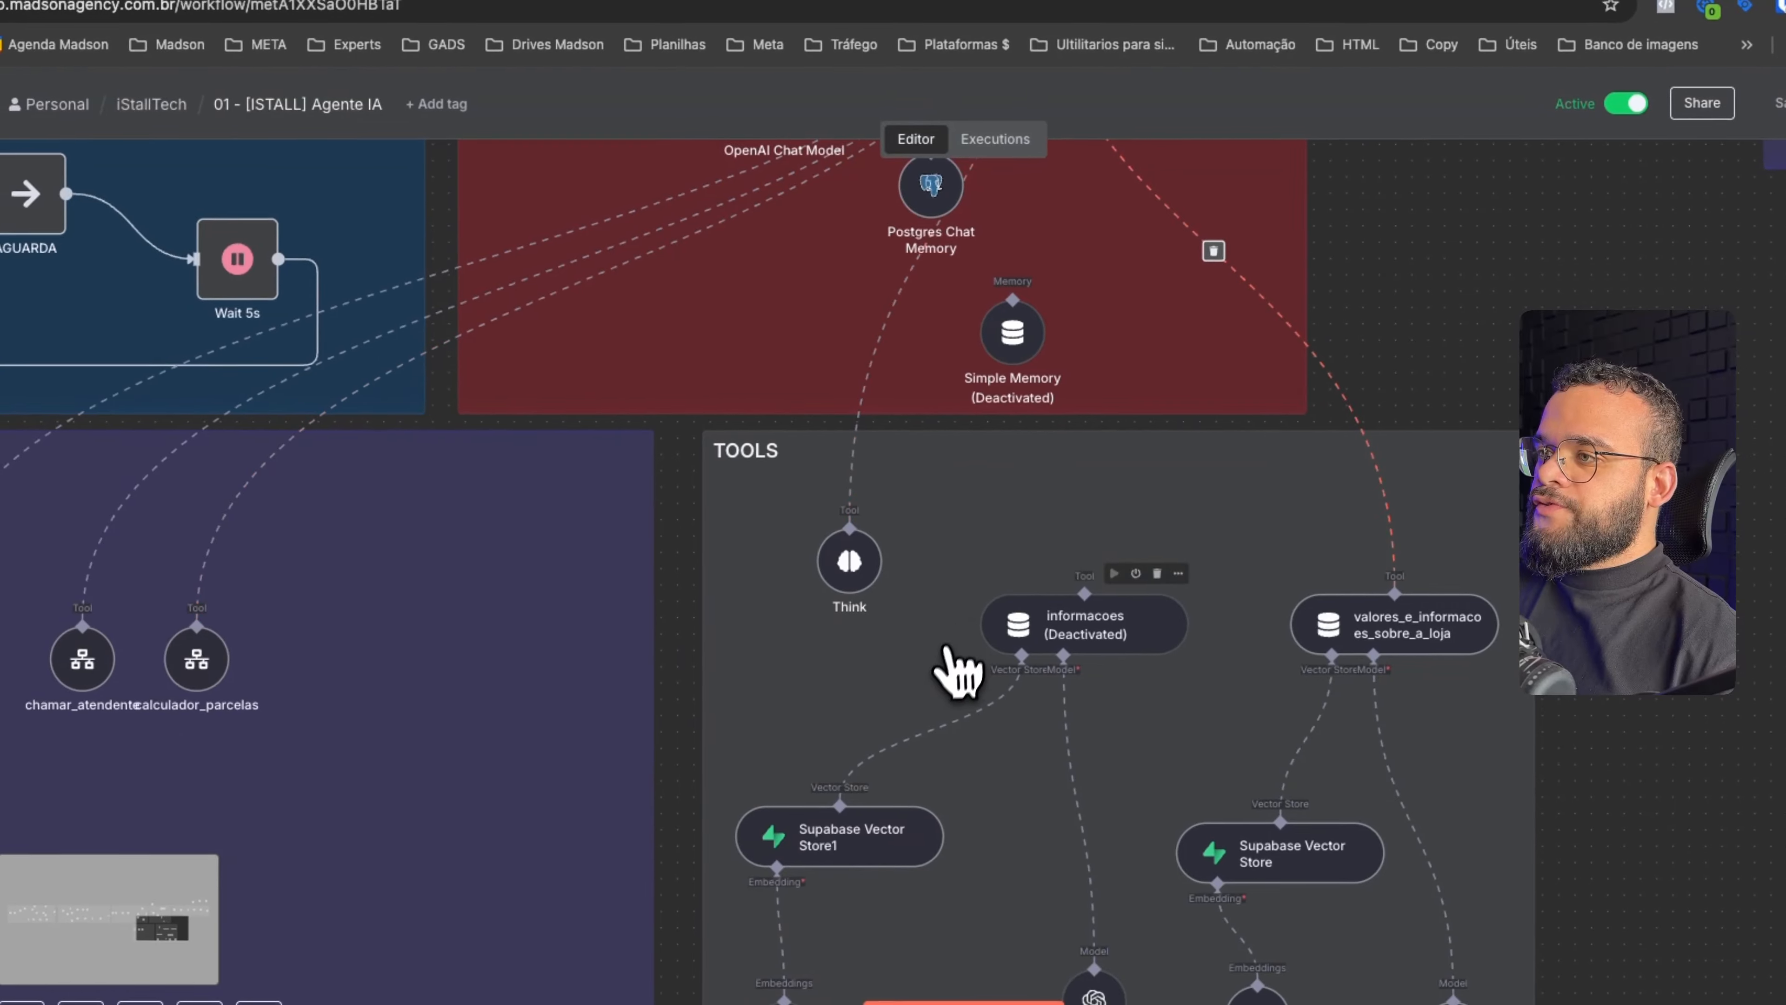
pyautogui.moveTo(935, 672); pyautogui.dragTo(794, 541)
pyautogui.moveTo(905, 519); pyautogui.dragTo(896, 360)
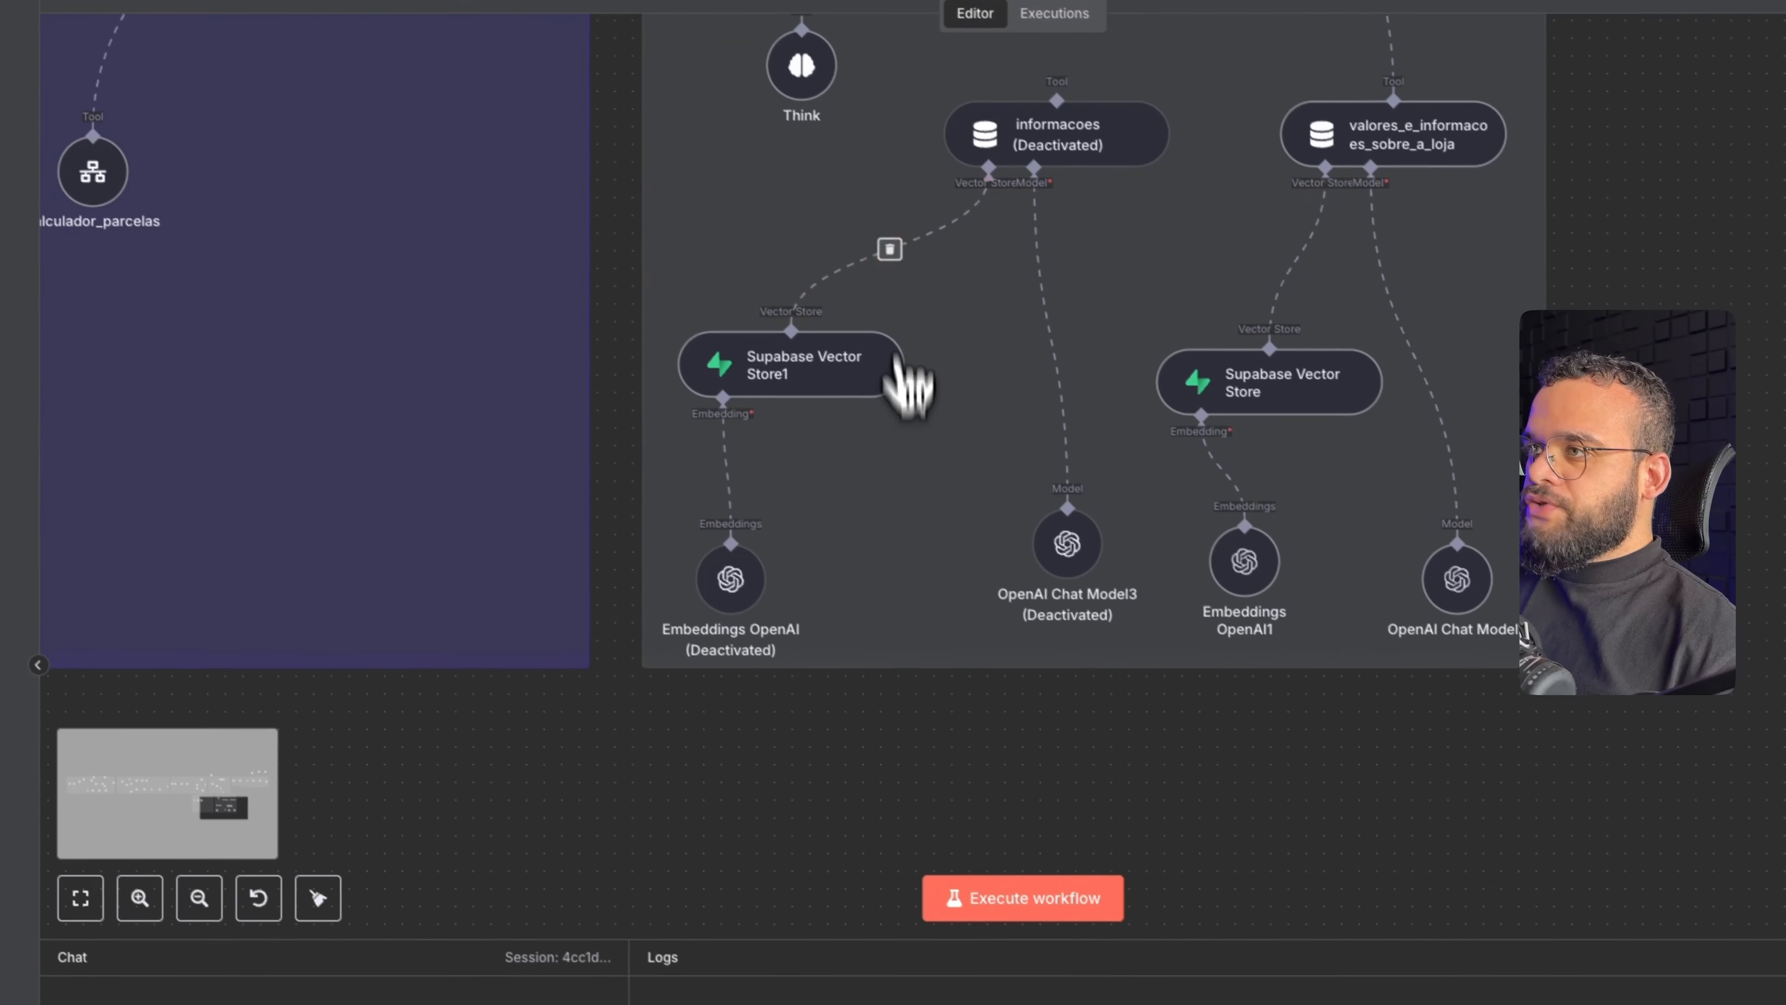
pyautogui.moveTo(953, 519); pyautogui.dragTo(1027, 646)
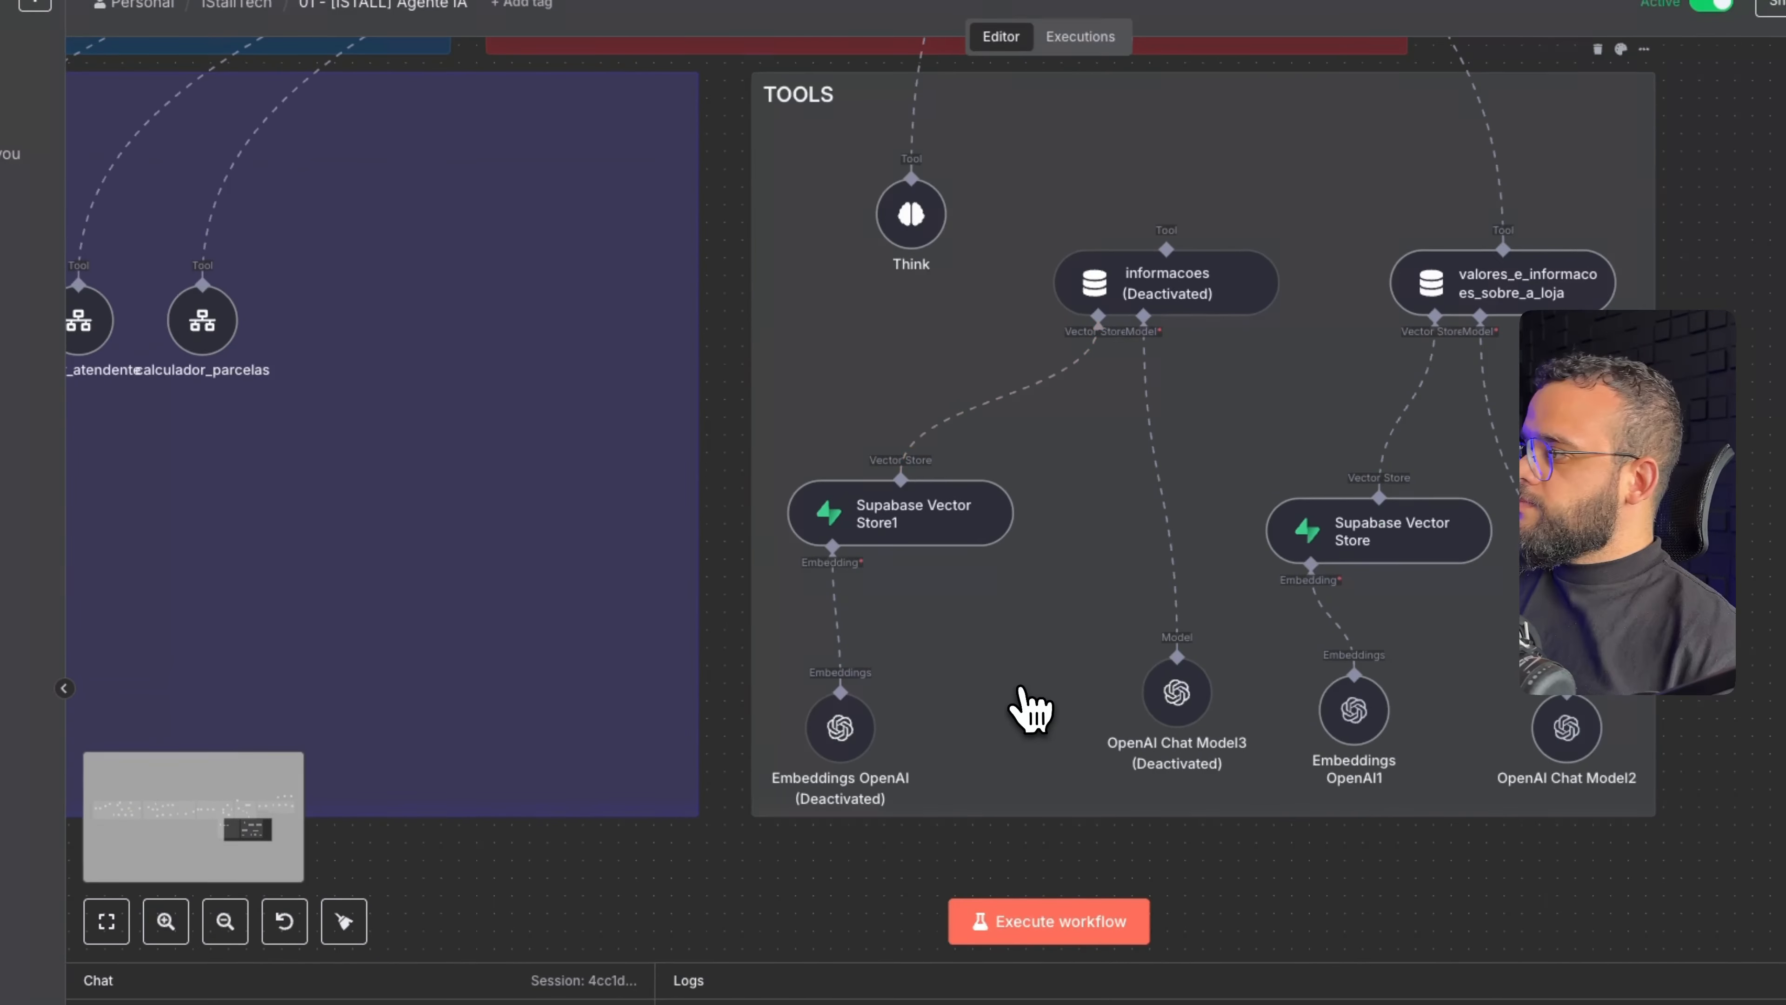
pyautogui.moveTo(1030, 711); pyautogui.dragTo(1164, 693)
pyautogui.scroll(1, 1004, 619)
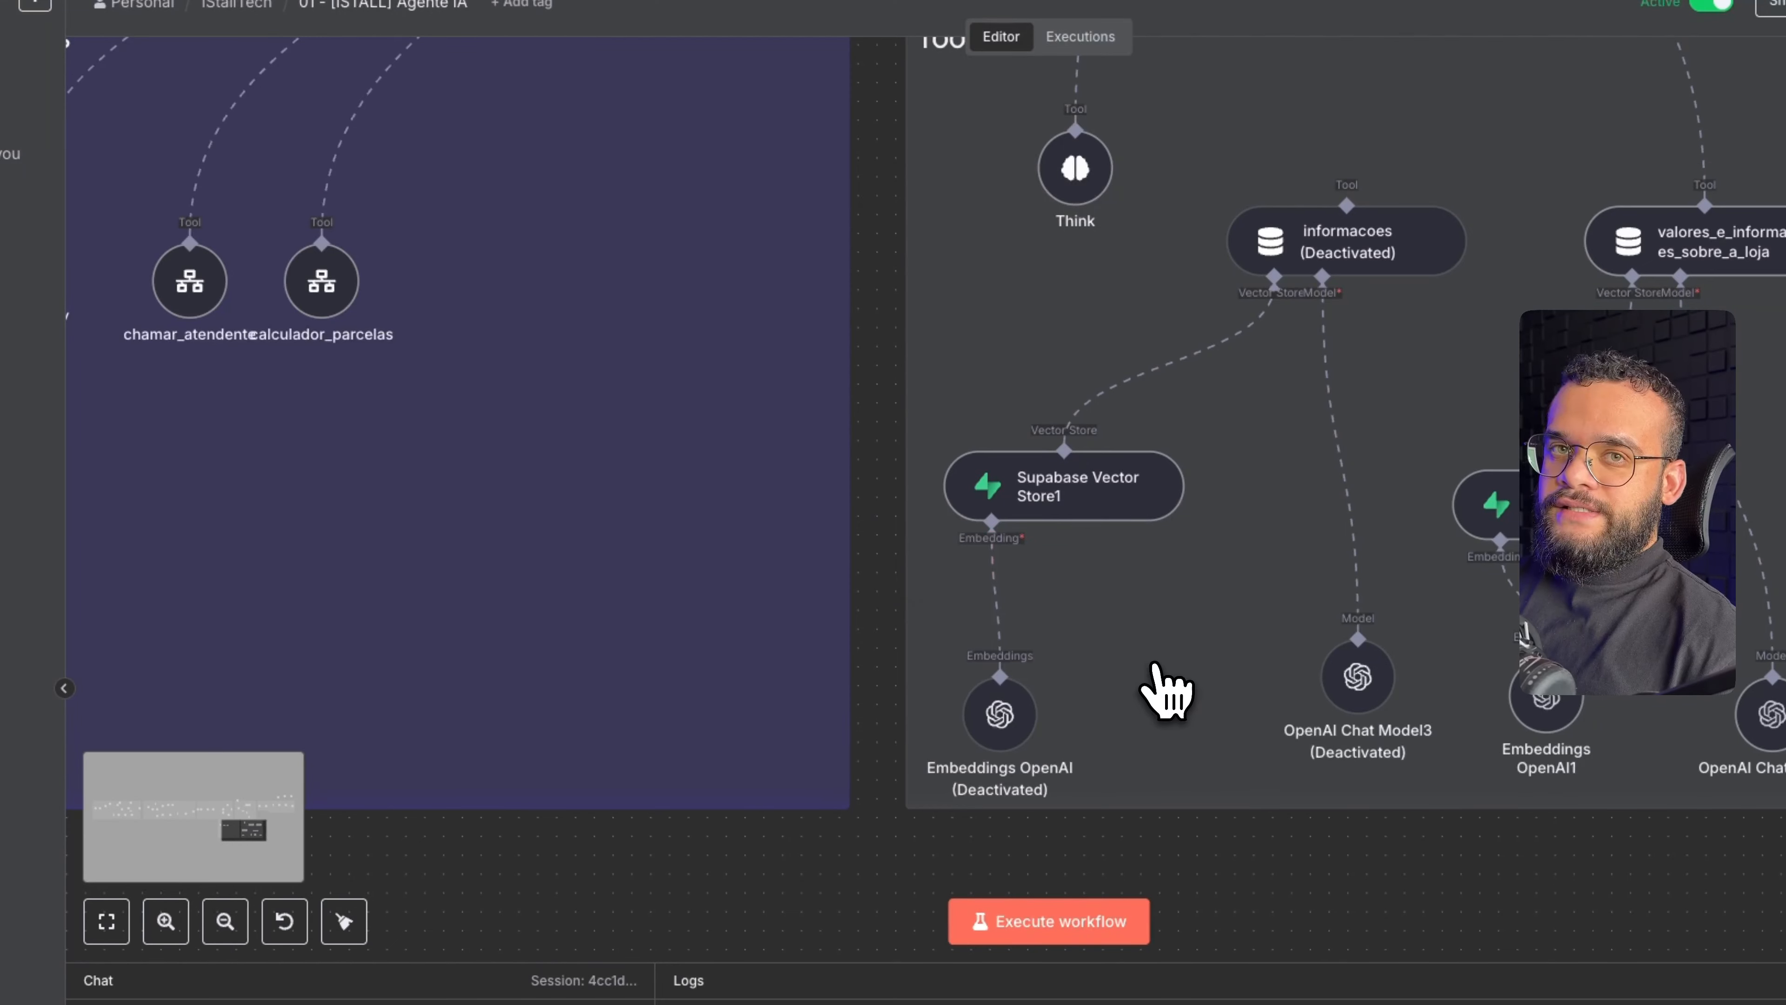
pyautogui.moveTo(519, 495); pyautogui.dragTo(532, 501)
pyautogui.scroll(-4, 541, 521)
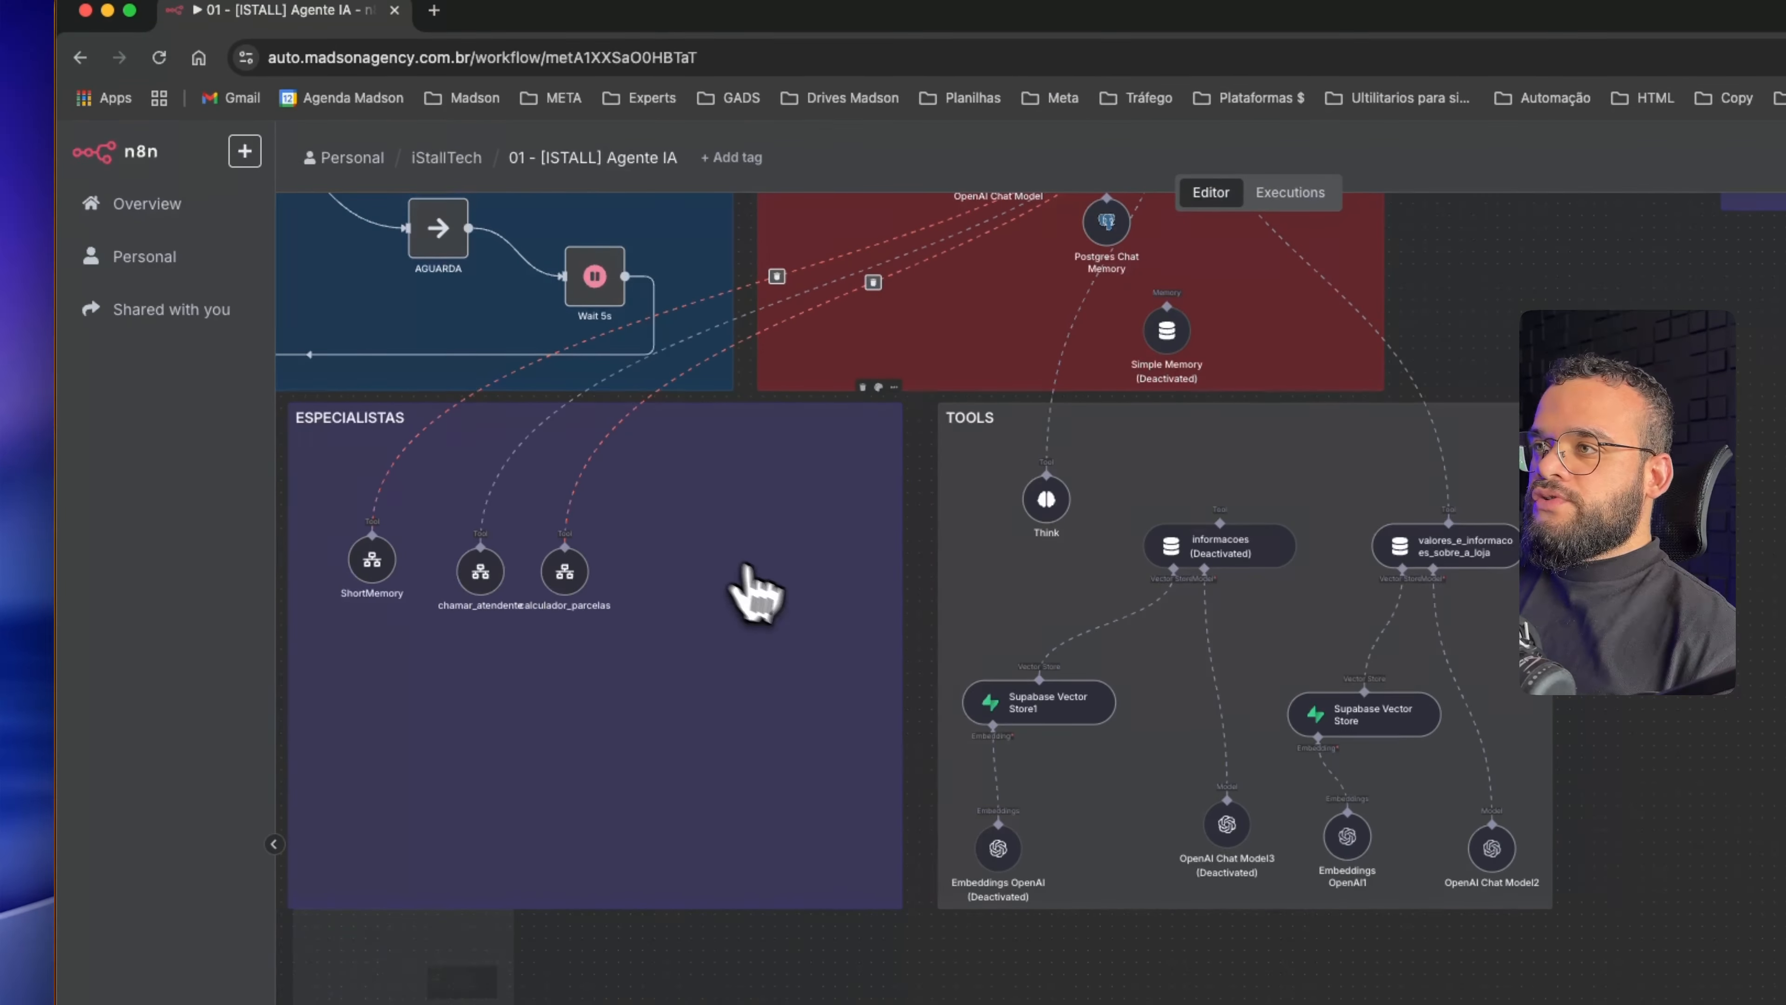
# Review the ShortMemory tool's description, linked workflow and session_id input in the ESPECIALISTAS section, returning to the canvas
pyautogui.moveTo(774, 573); pyautogui.dragTo(1088, 616)
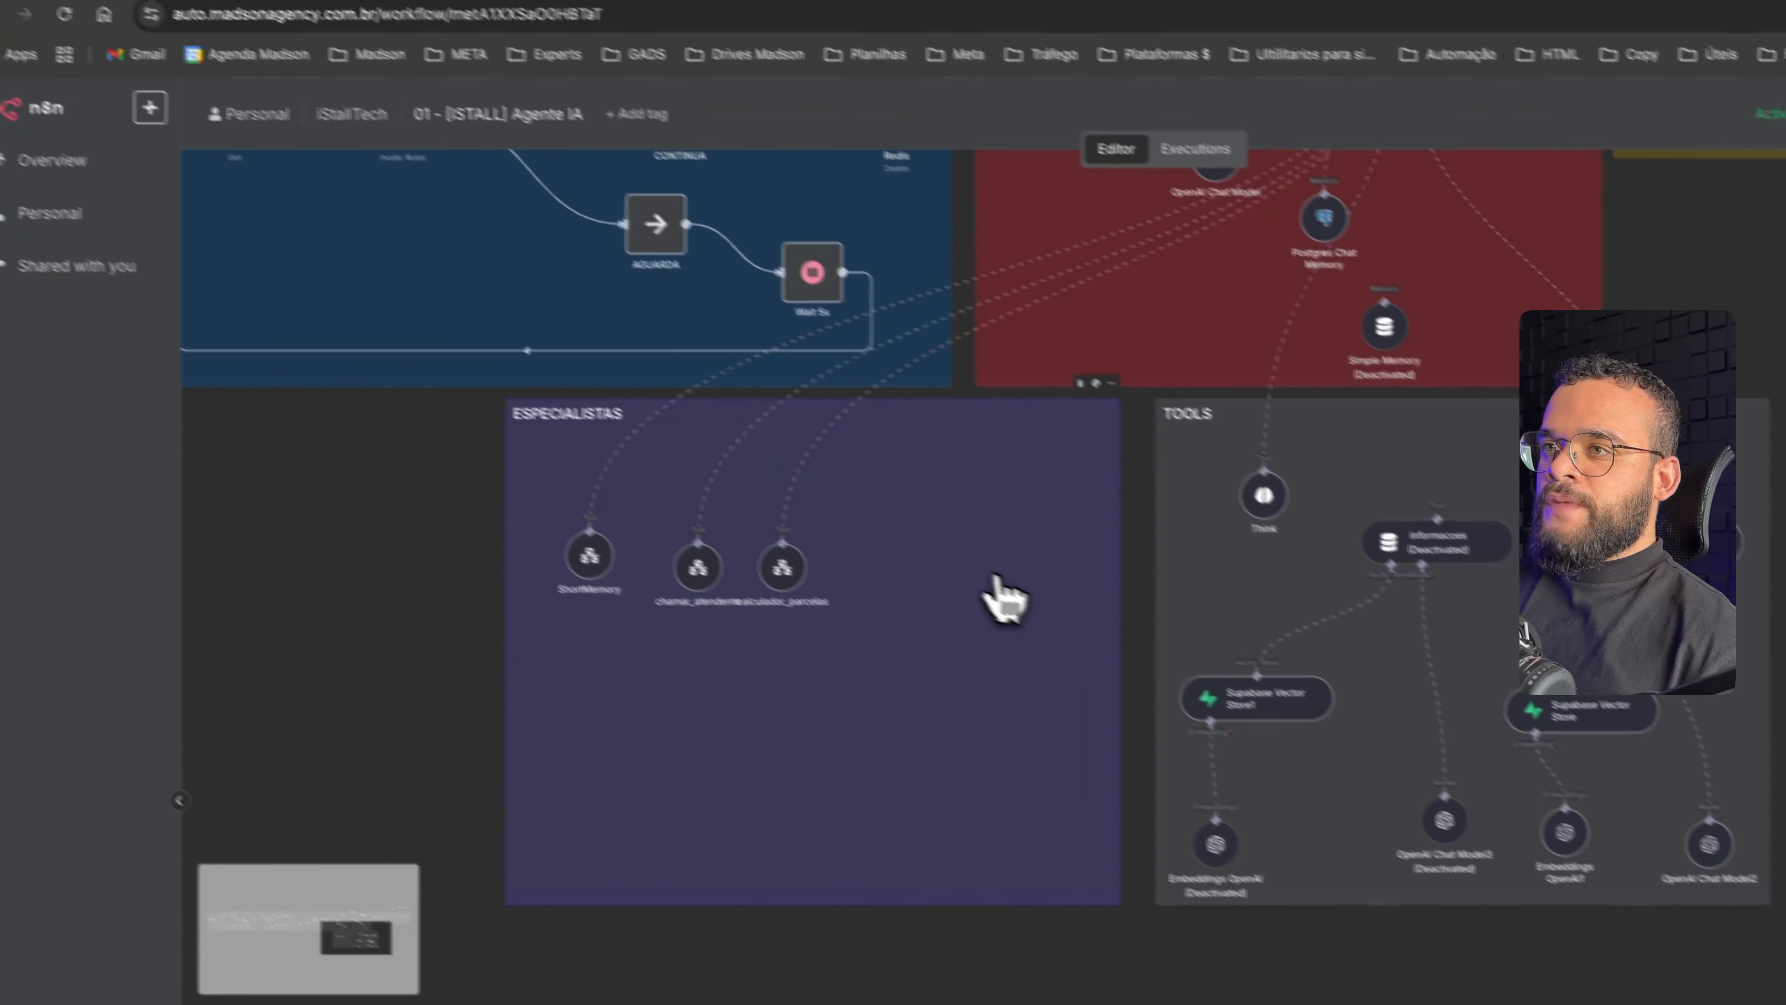
pyautogui.scroll(4, 708, 626)
pyautogui.moveTo(653, 683); pyautogui.dragTo(795, 740)
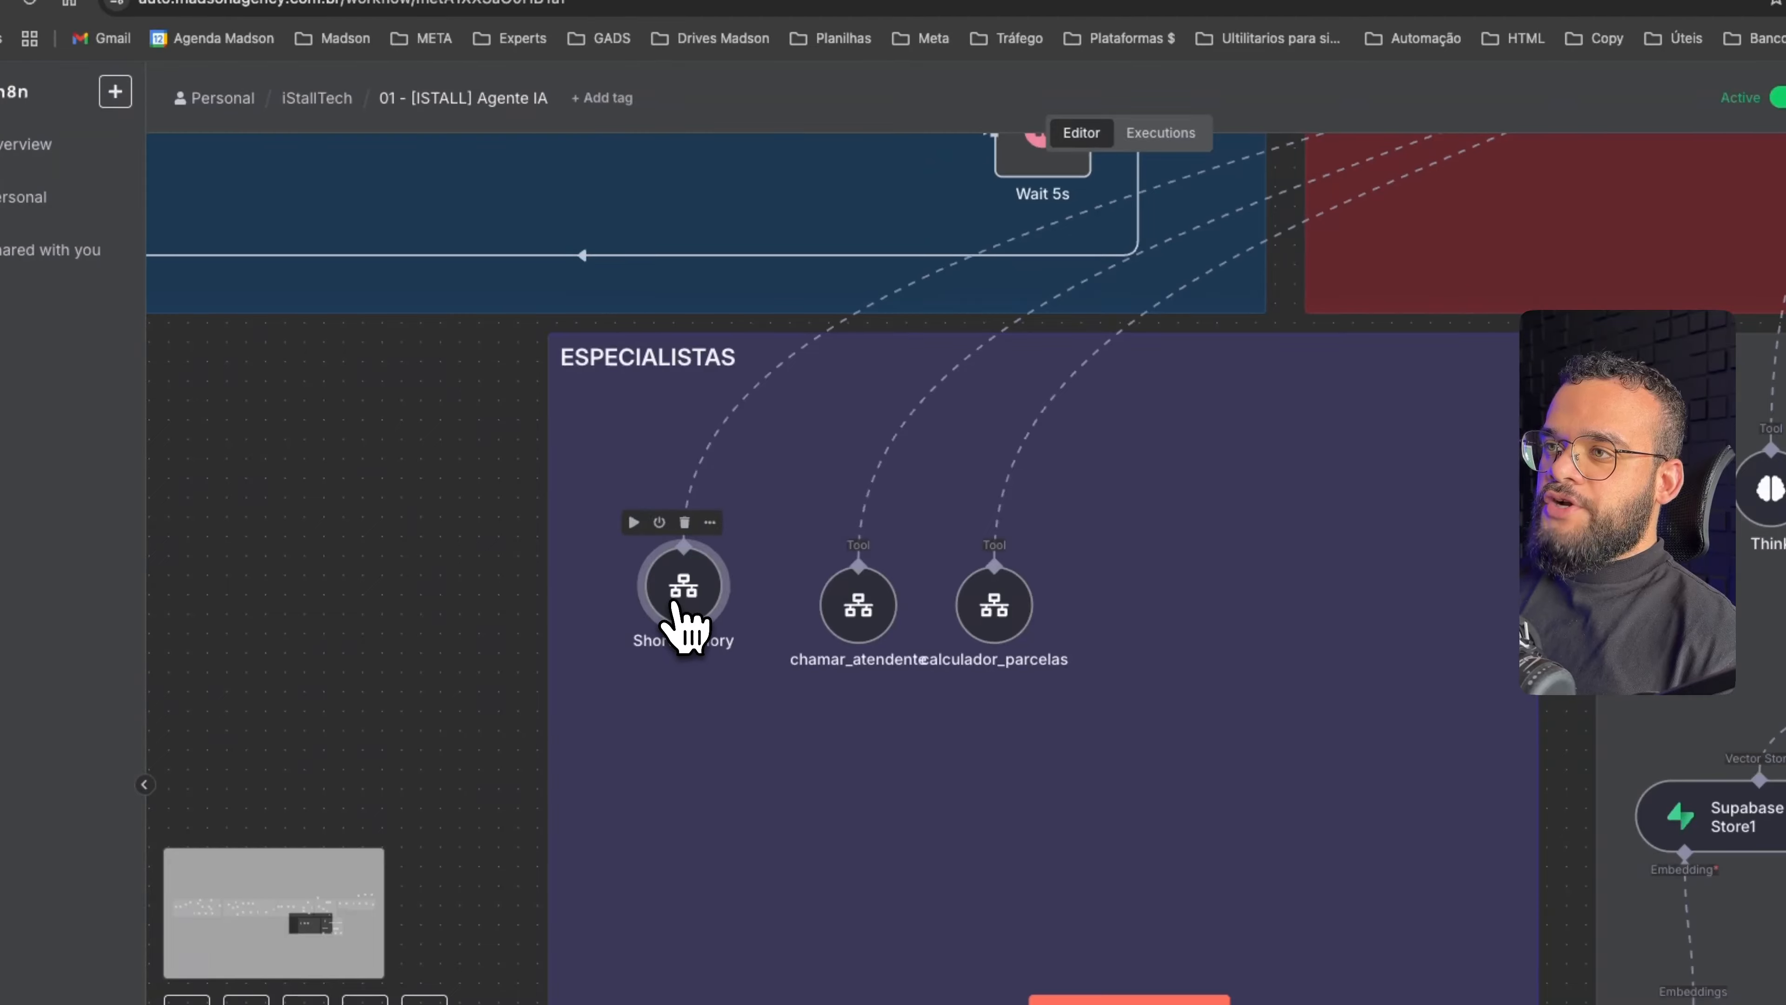
pyautogui.doubleClick(674, 605)
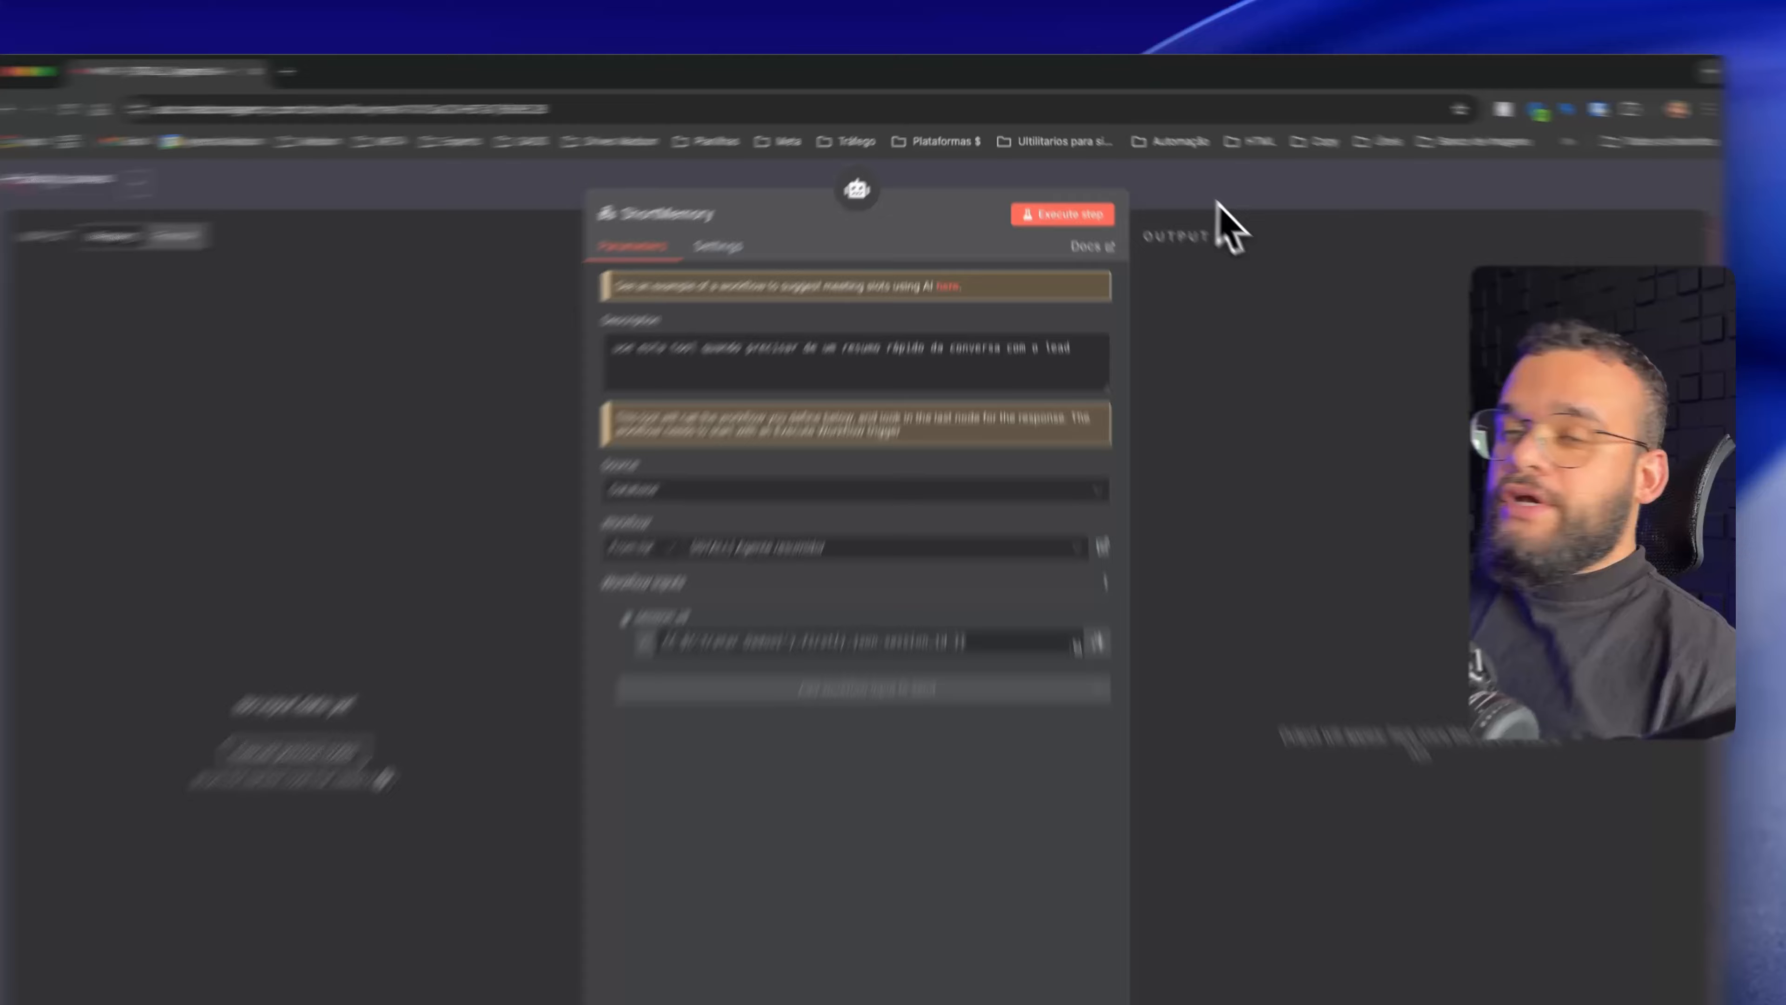
pyautogui.click(1155, 159)
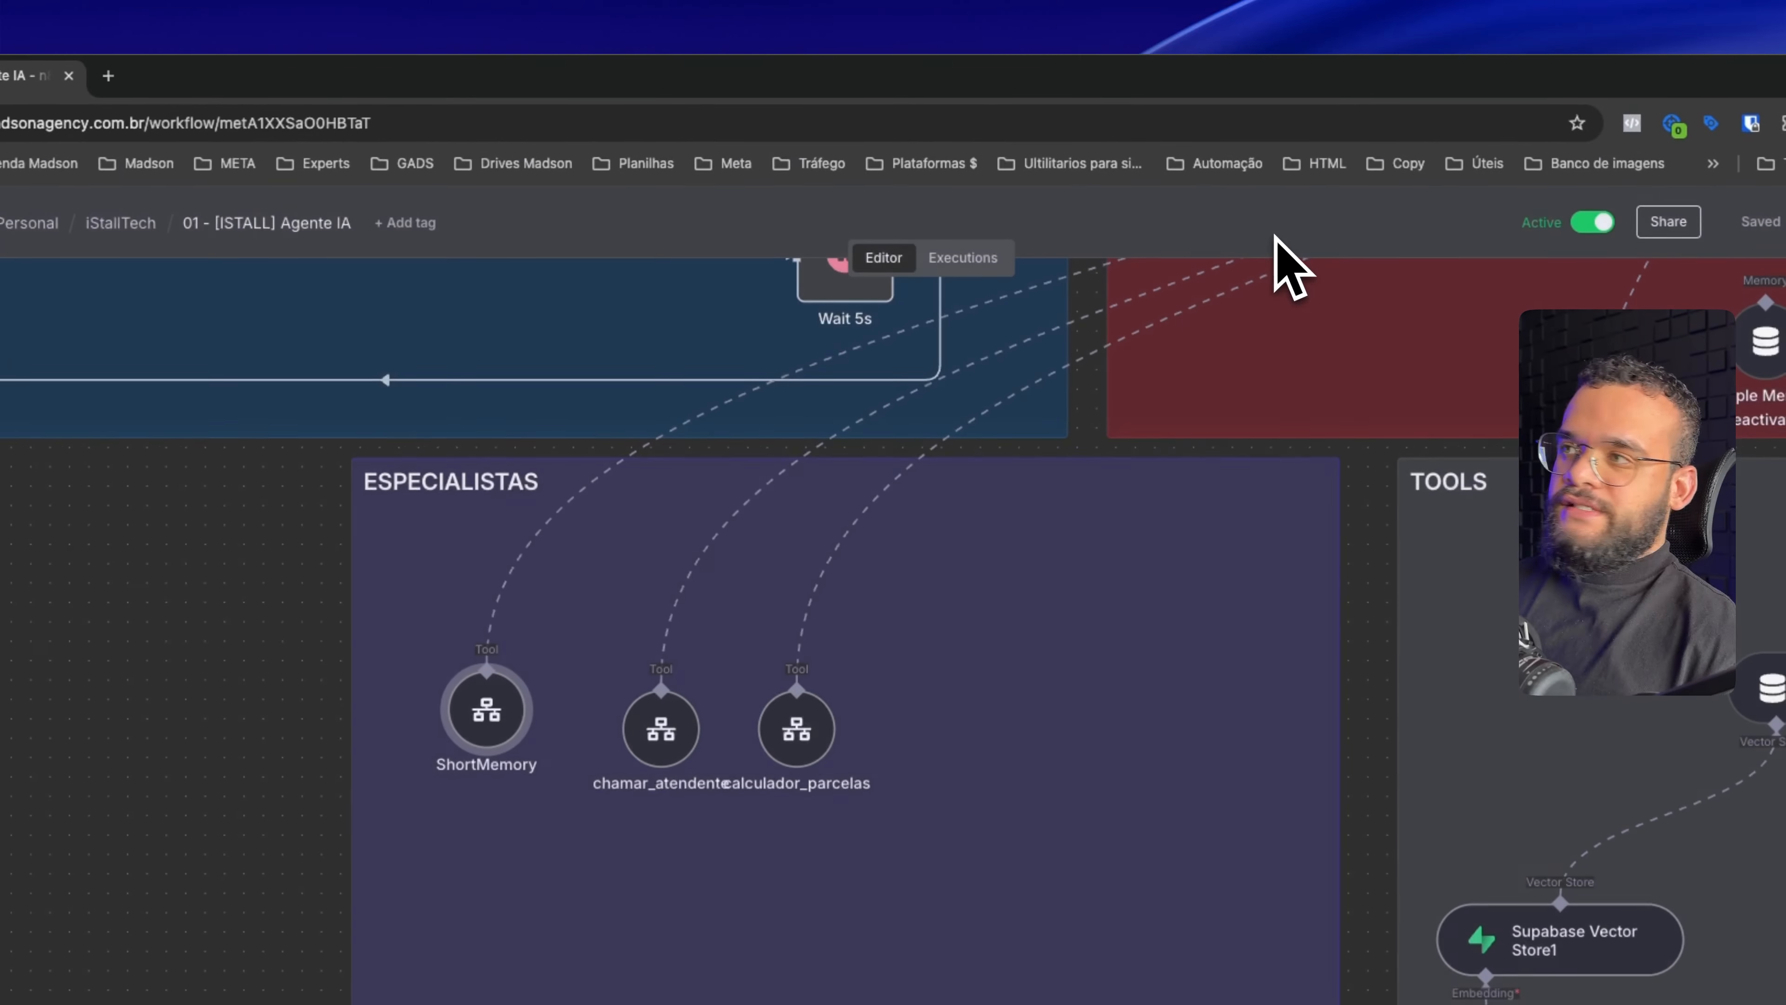
# Review the Postgres Chat Memory node's credential, session key, table name and context window settings, returning to the canvas
pyautogui.moveTo(1154, 306); pyautogui.dragTo(933, 353)
pyautogui.moveTo(890, 576); pyautogui.dragTo(559, 659)
pyautogui.scroll(-1, 619, 643)
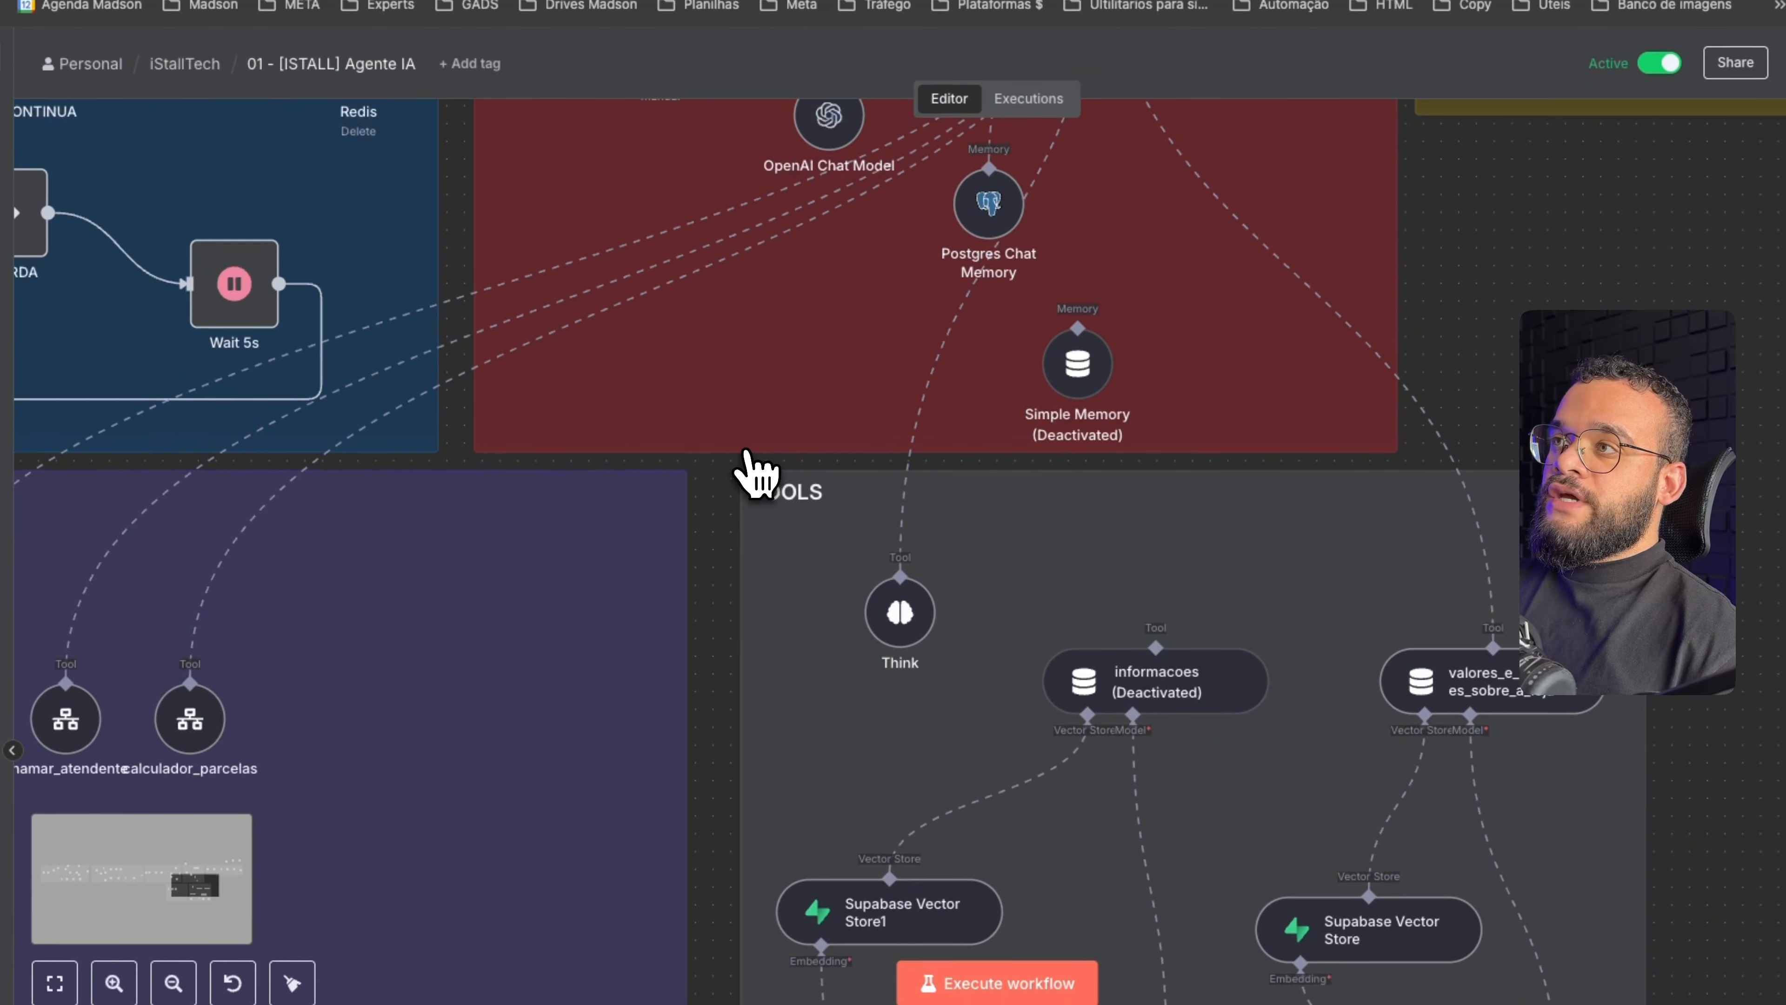
pyautogui.moveTo(679, 609); pyautogui.dragTo(593, 765)
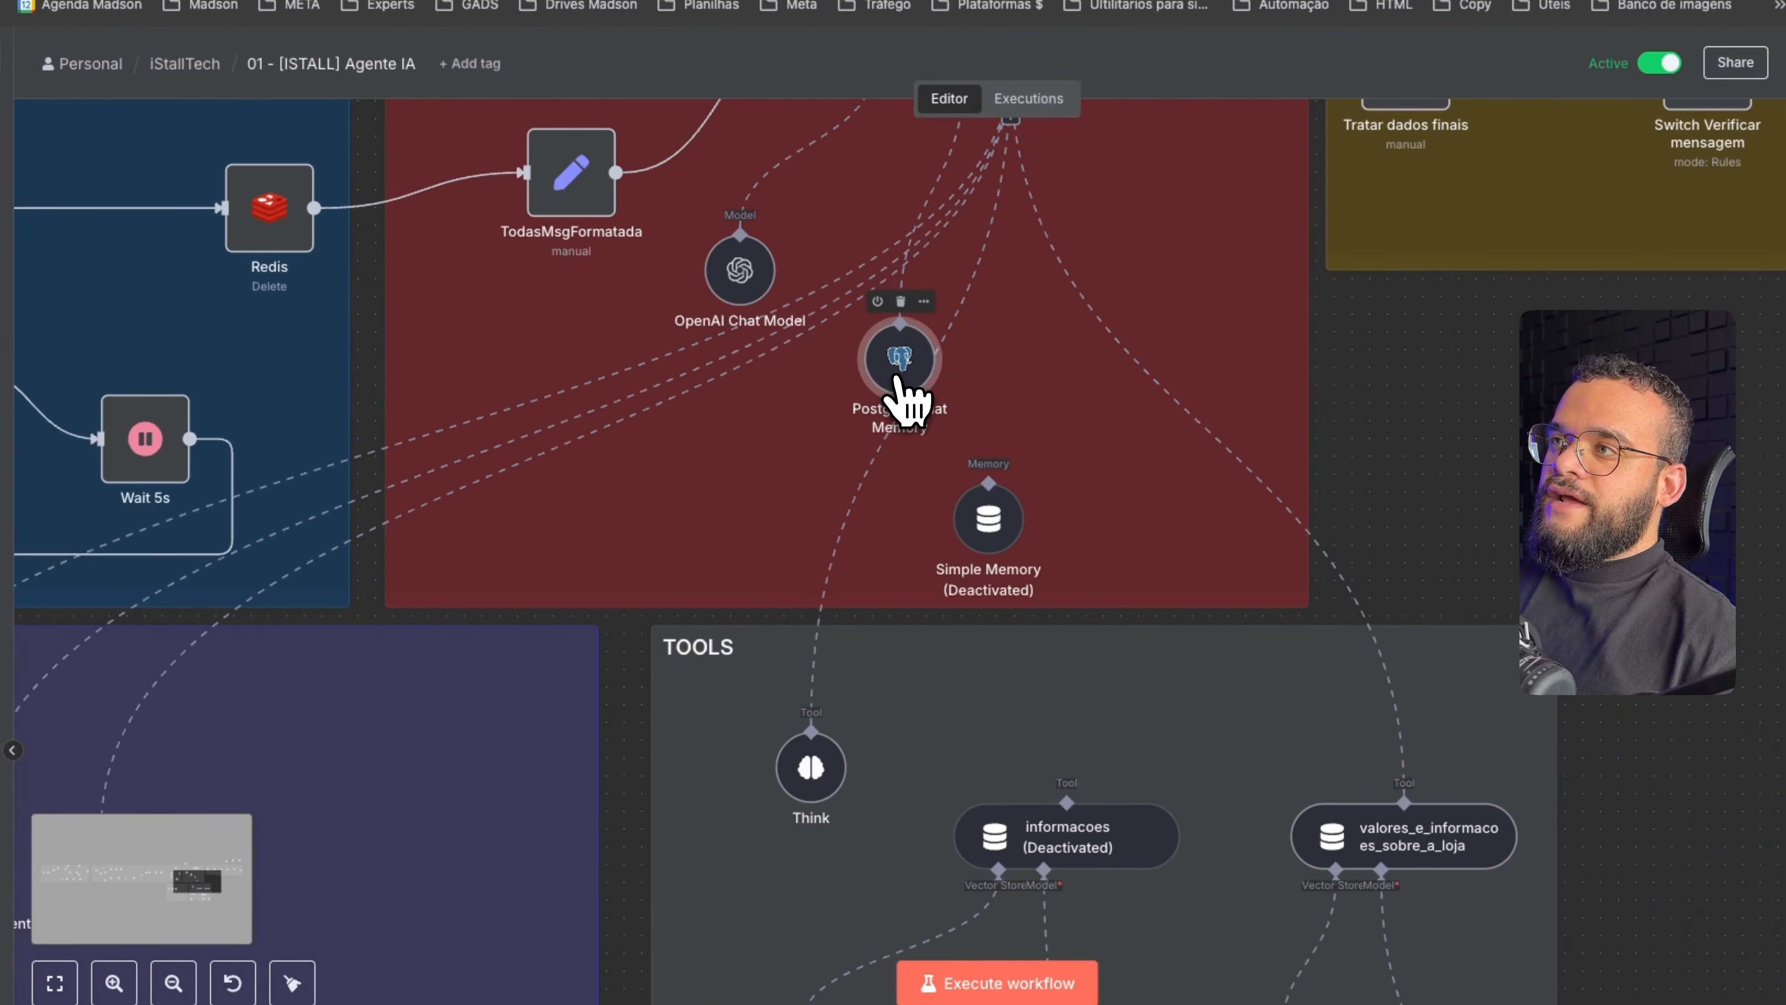
pyautogui.doubleClick(900, 366)
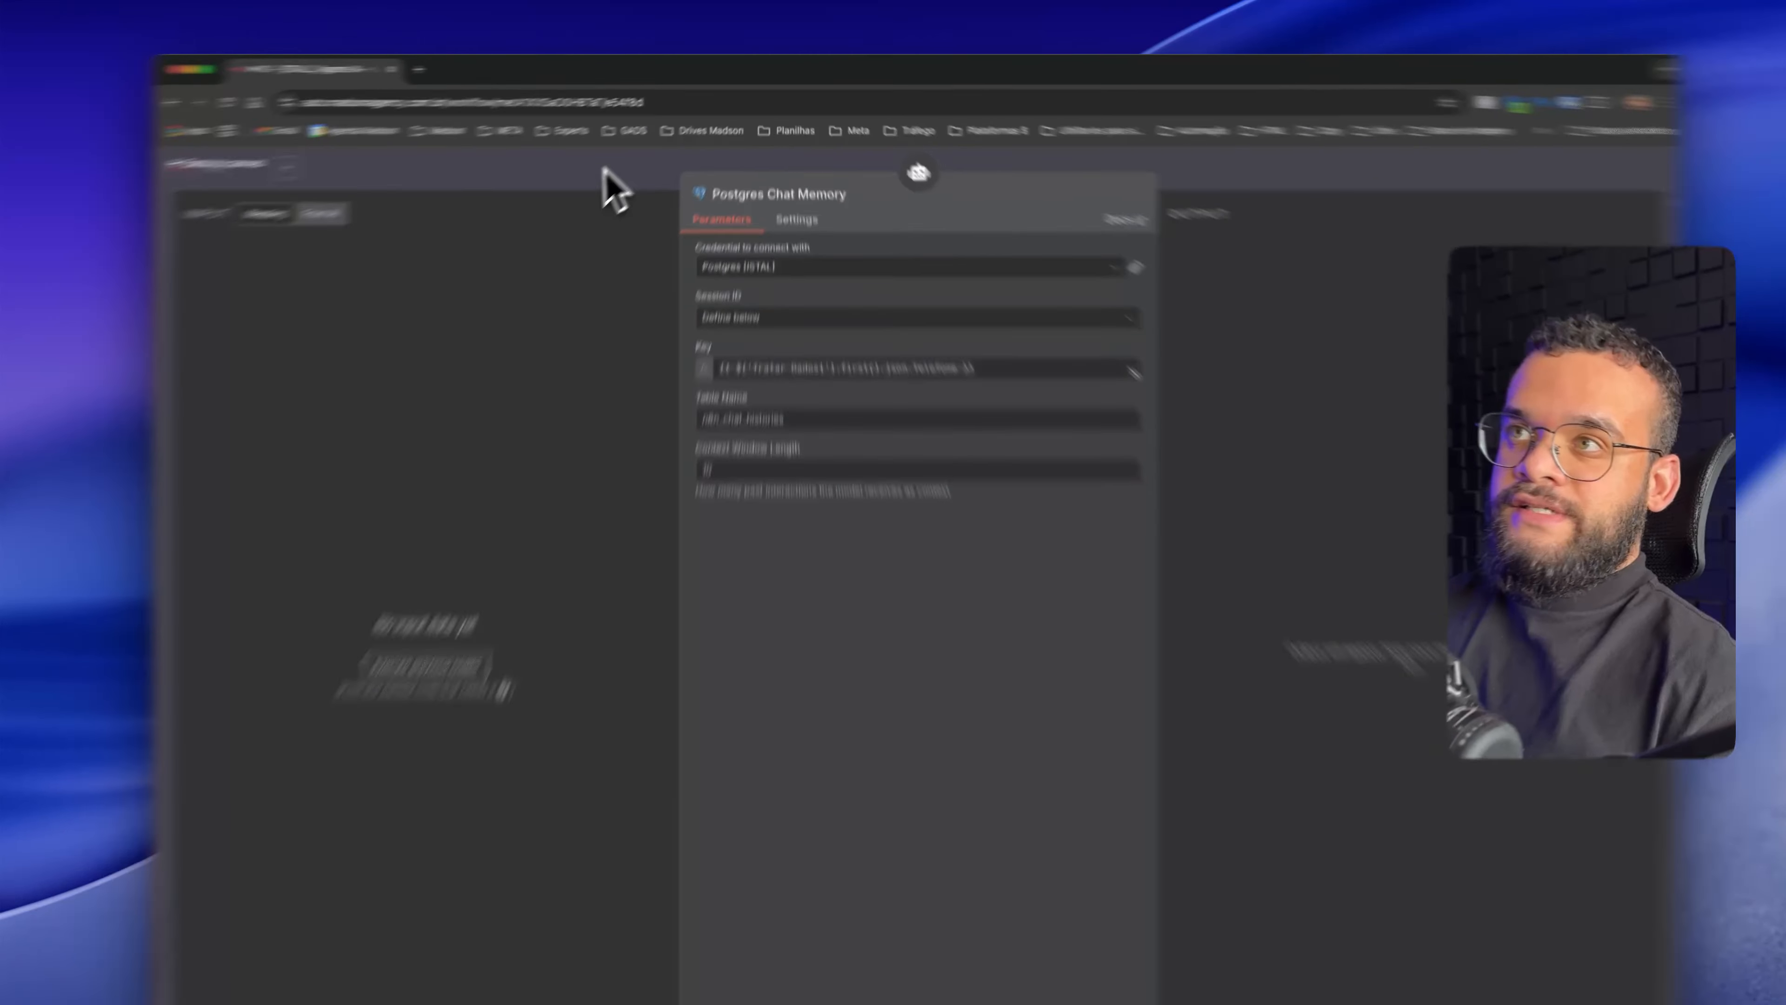
pyautogui.click(639, 147)
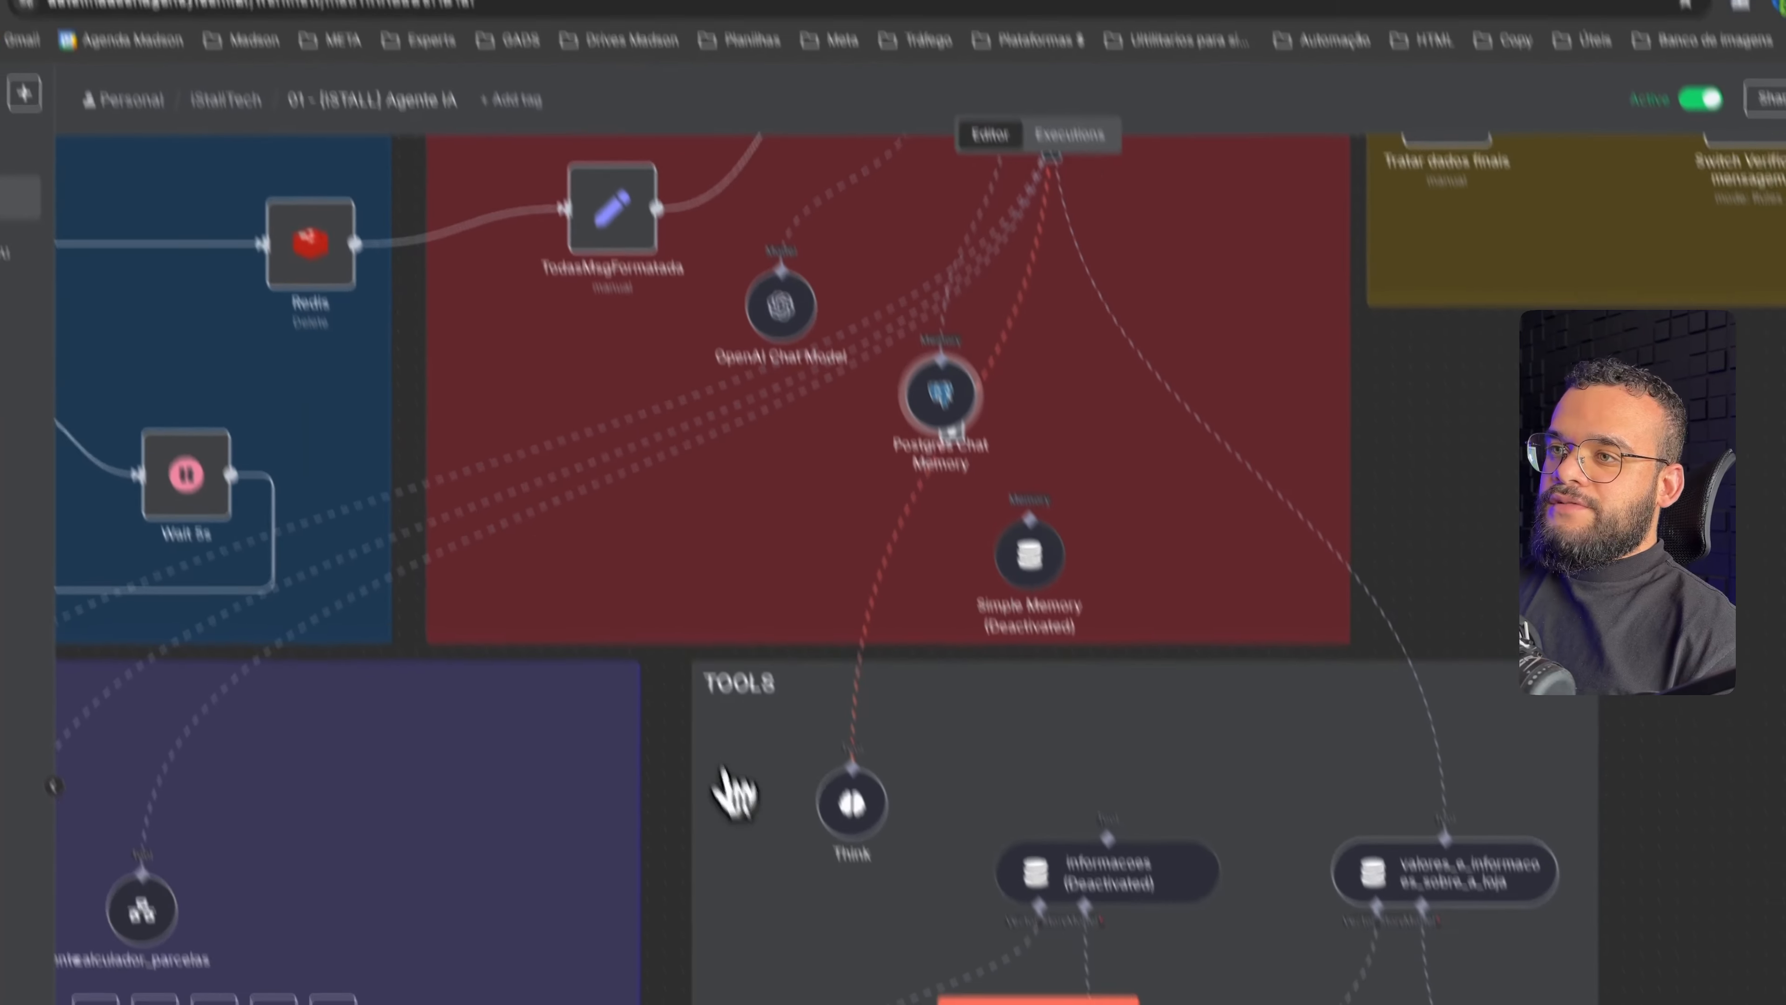
# Recheck the session_id expression that the ShortMemory tool passes to the summarizer workflow, and close the node
pyautogui.moveTo(774, 892); pyautogui.dragTo(1184, 459)
pyautogui.moveTo(452, 876); pyautogui.dragTo(716, 813)
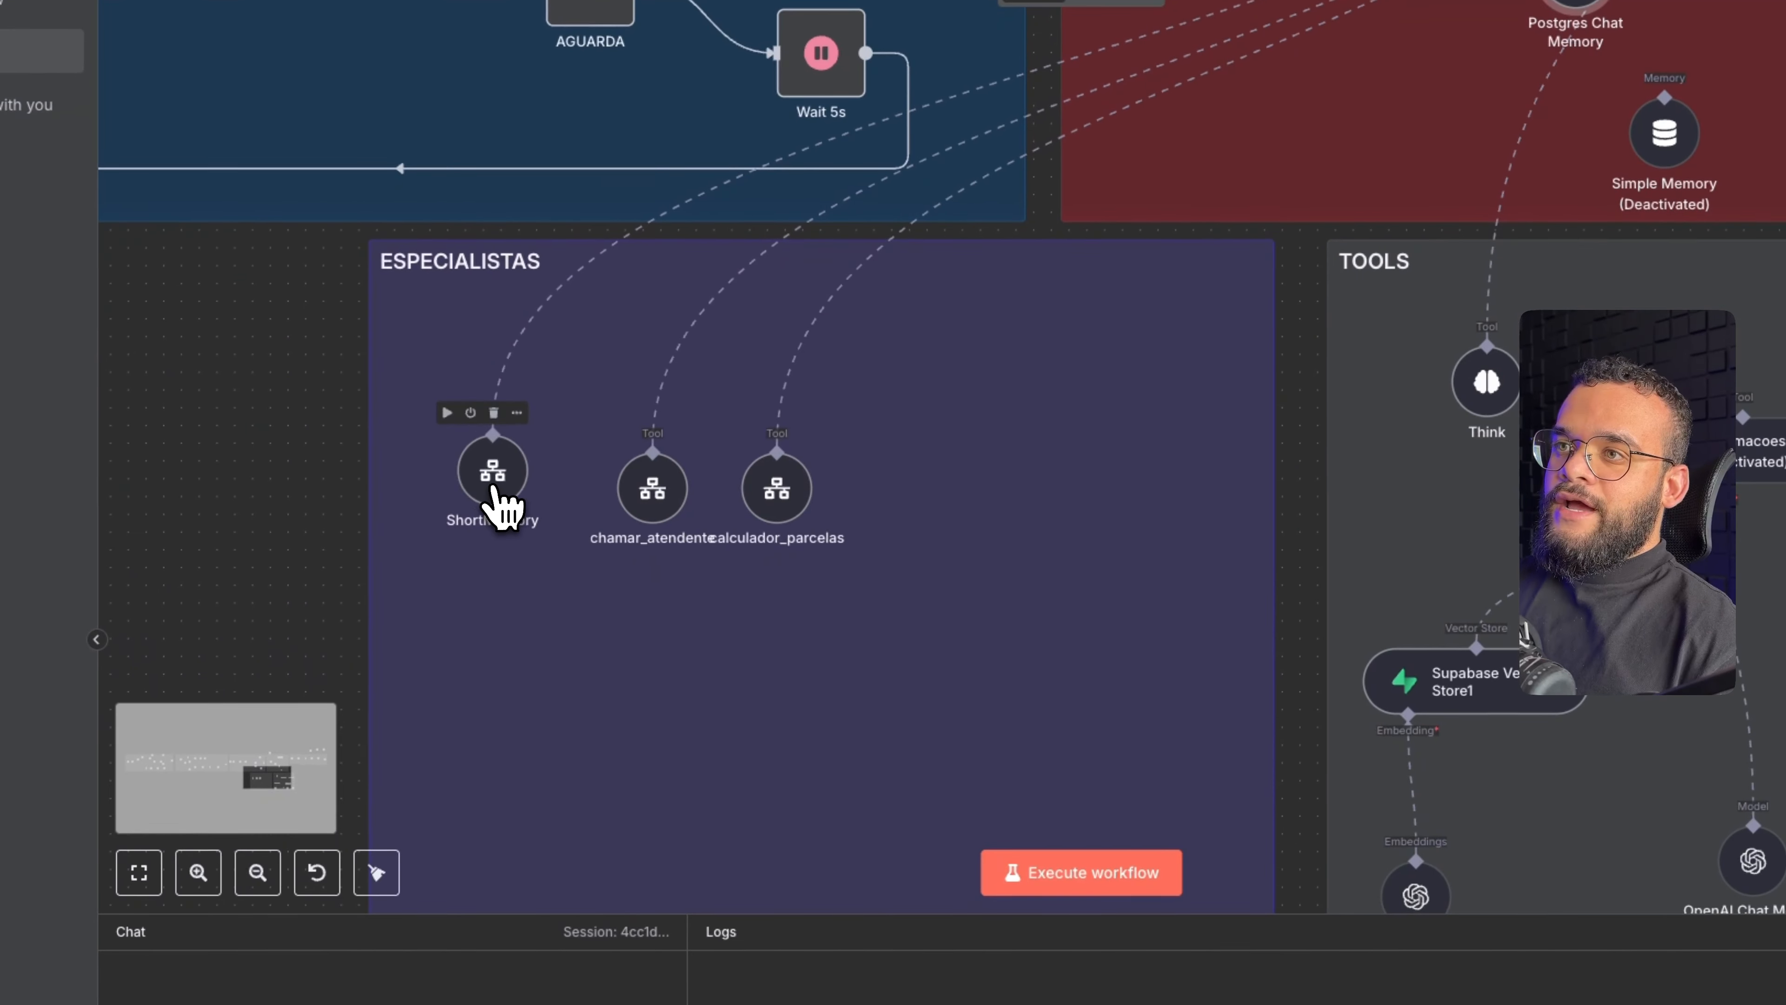
pyautogui.doubleClick(485, 495)
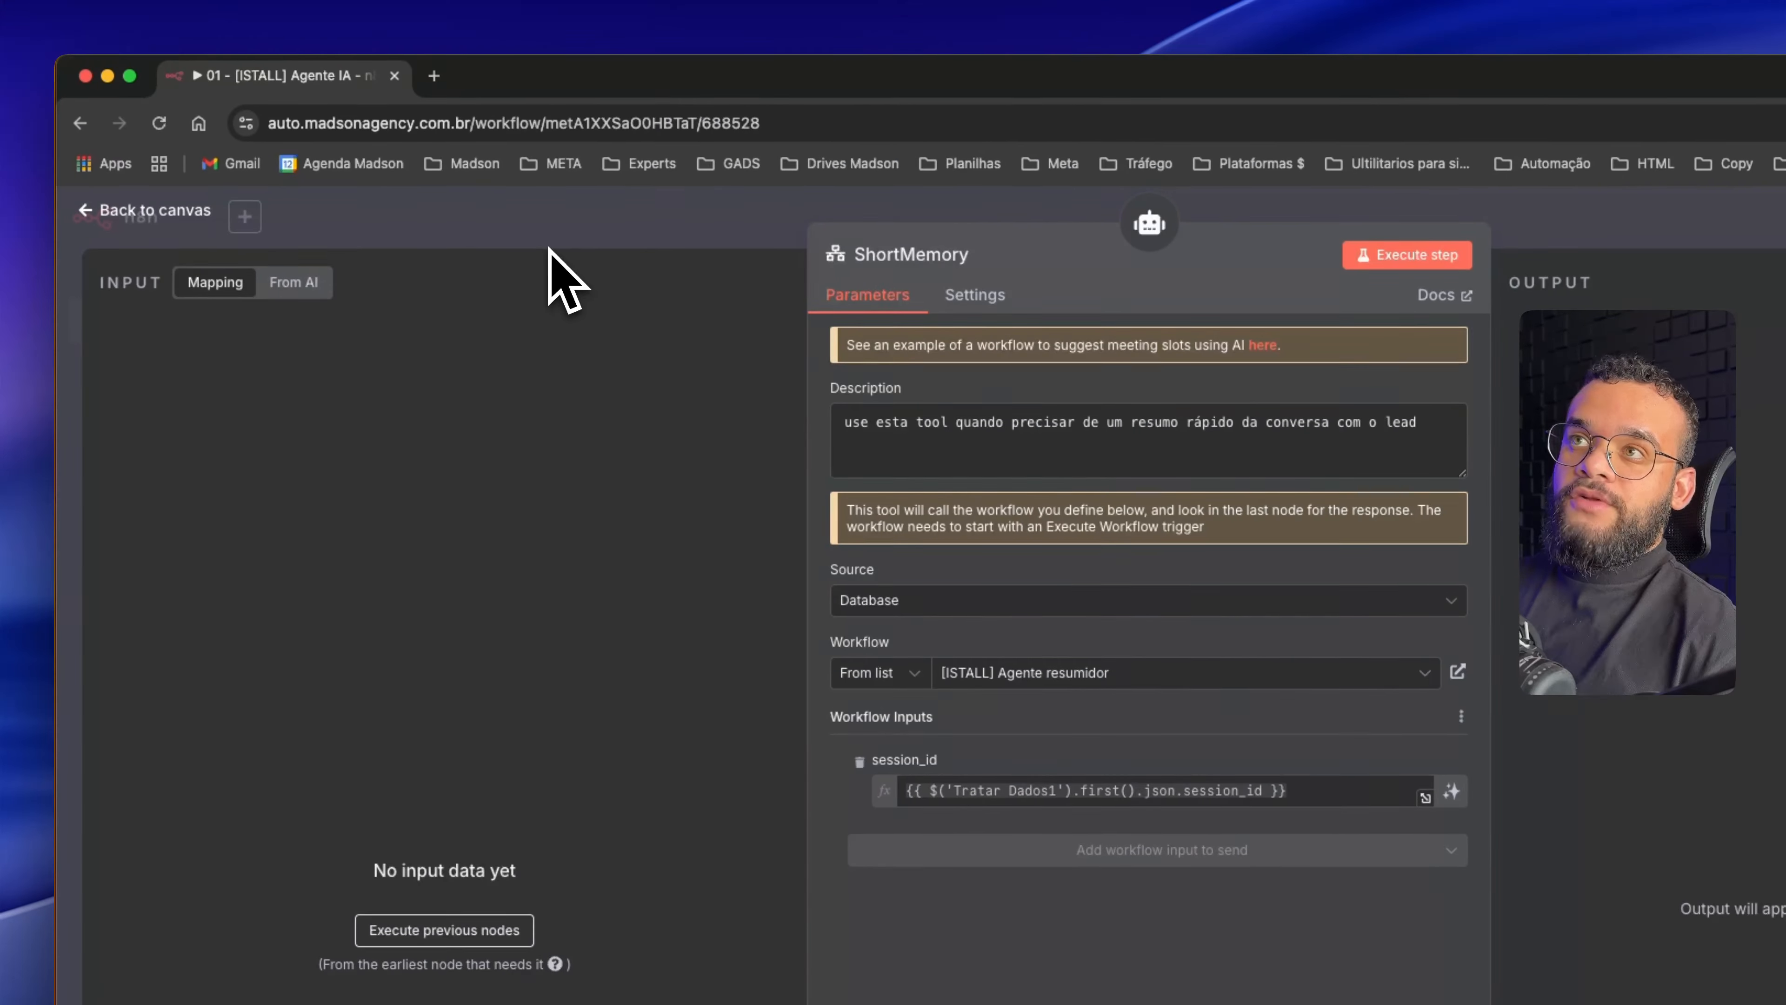
pyautogui.click(548, 246)
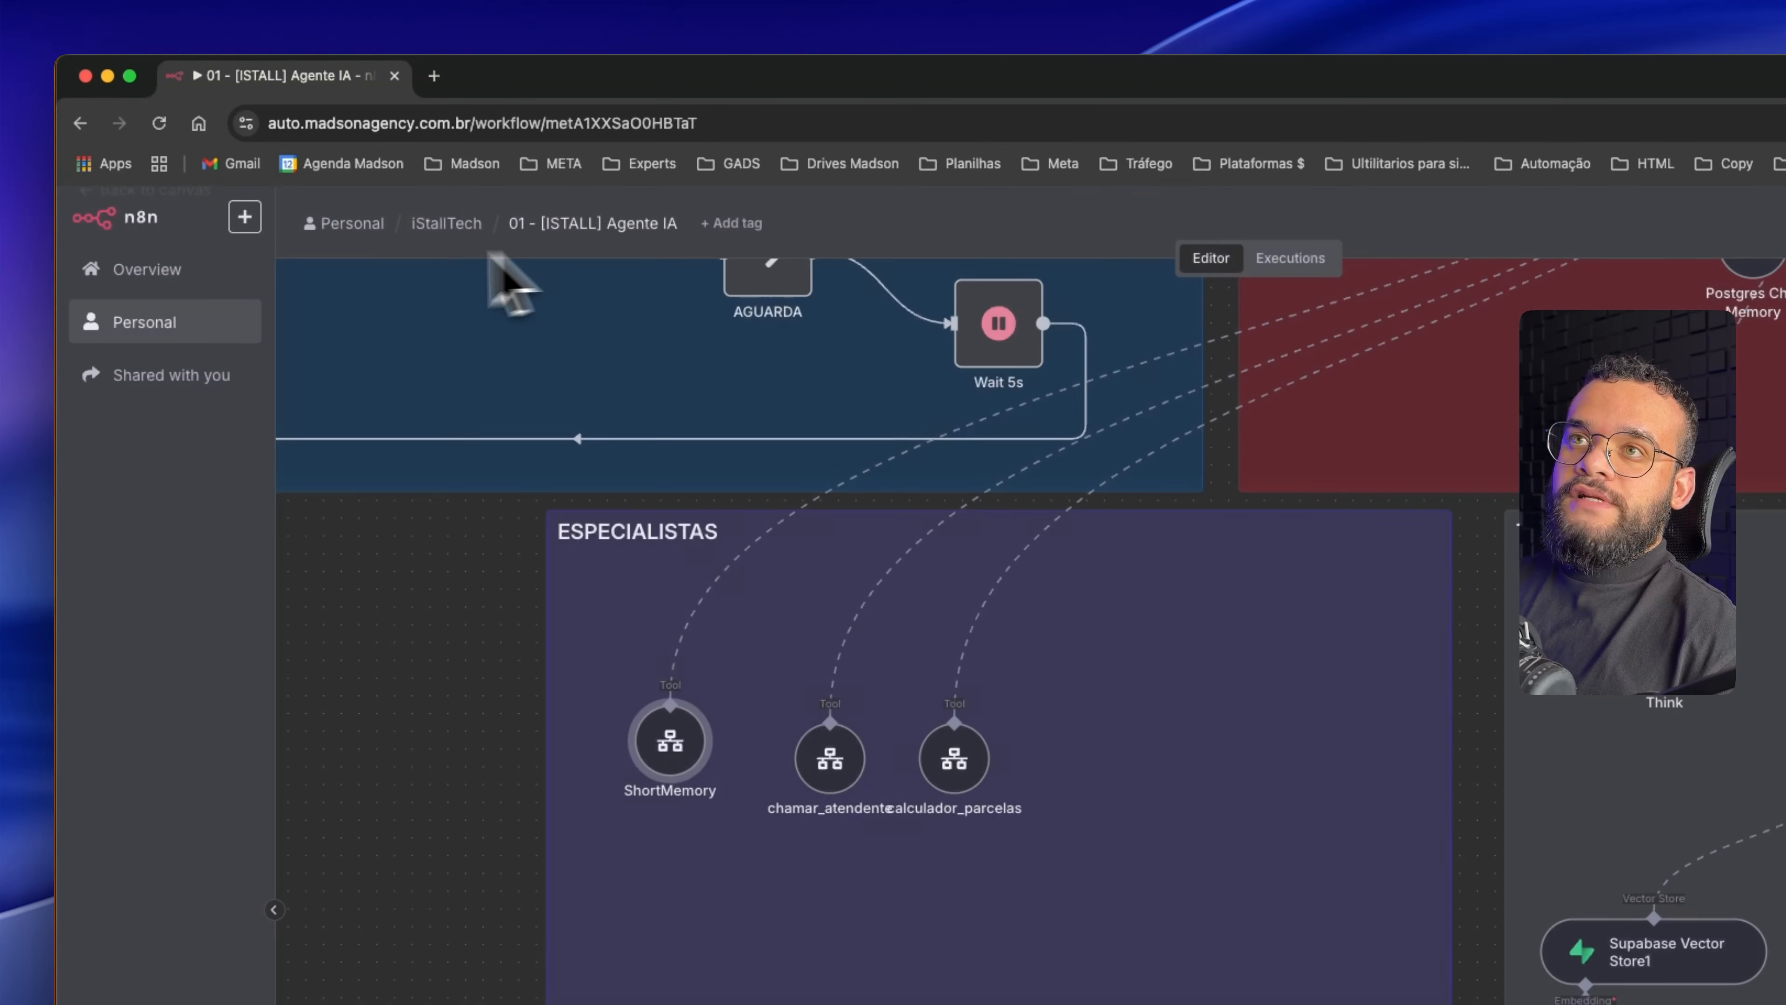
# Go back to the iStallTech folder, open "[ISTALL] Agente resumidor" and bring its AGENTE RESUMIDOR and output nodes into view
pyautogui.click(72, 128)
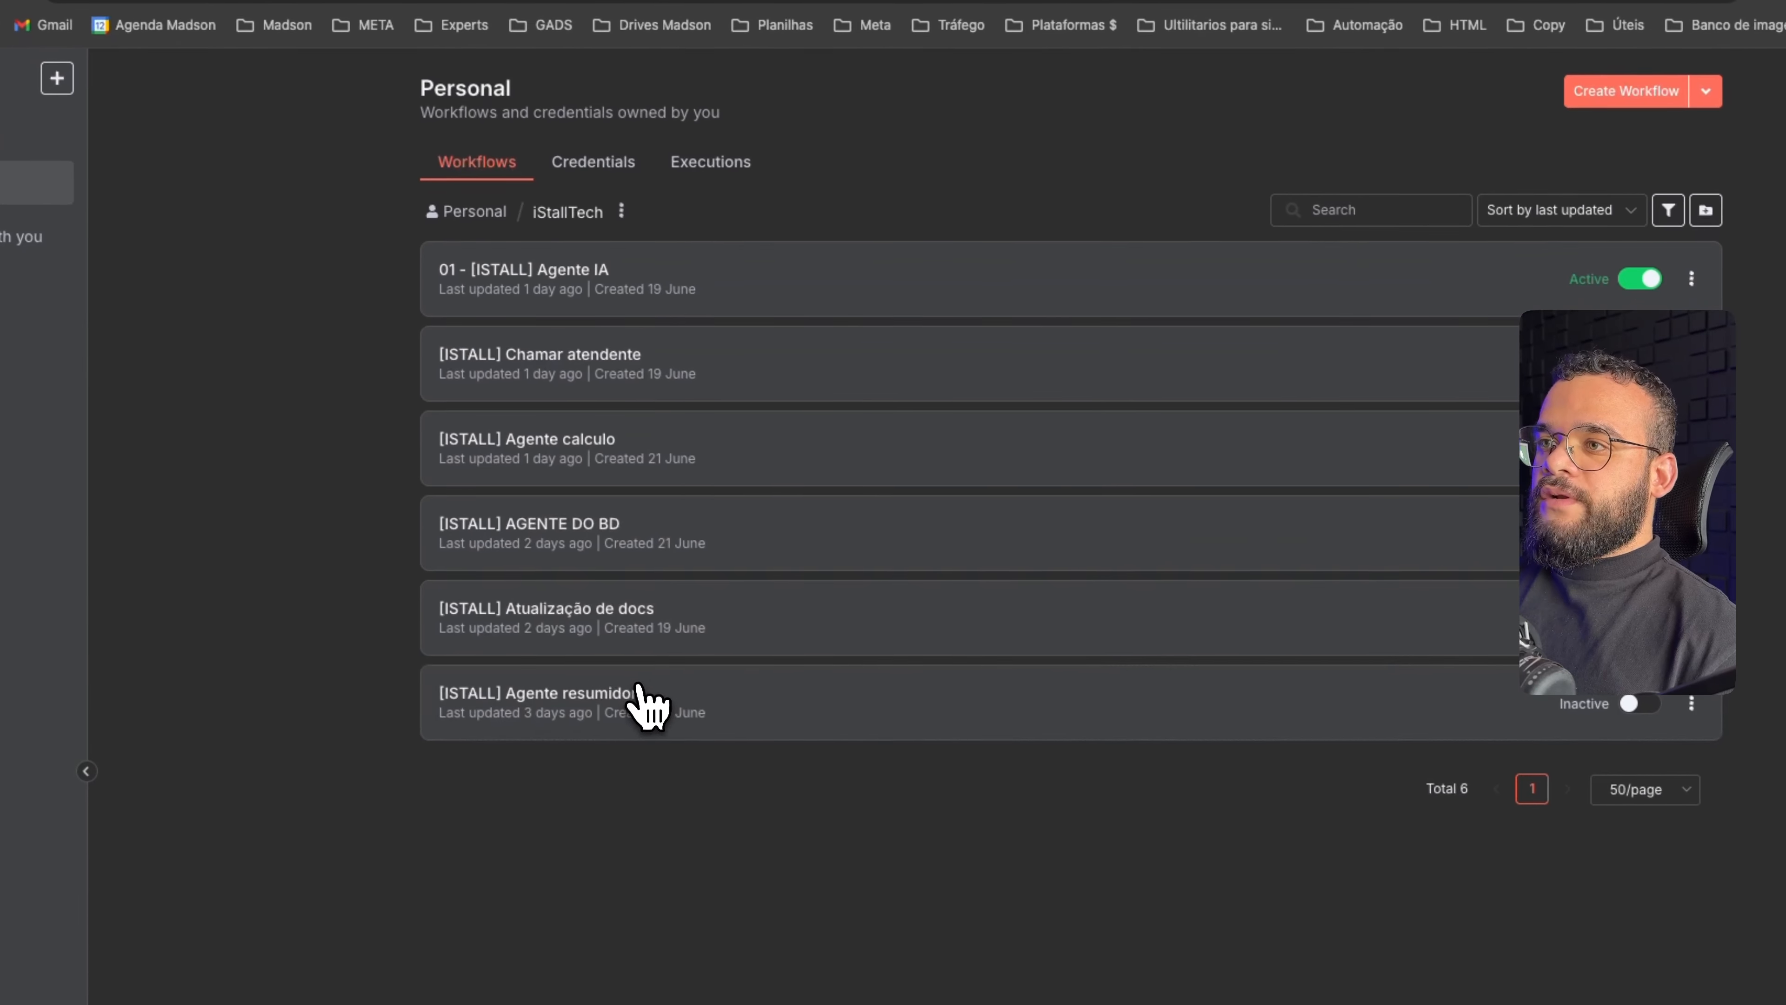
pyautogui.click(762, 780)
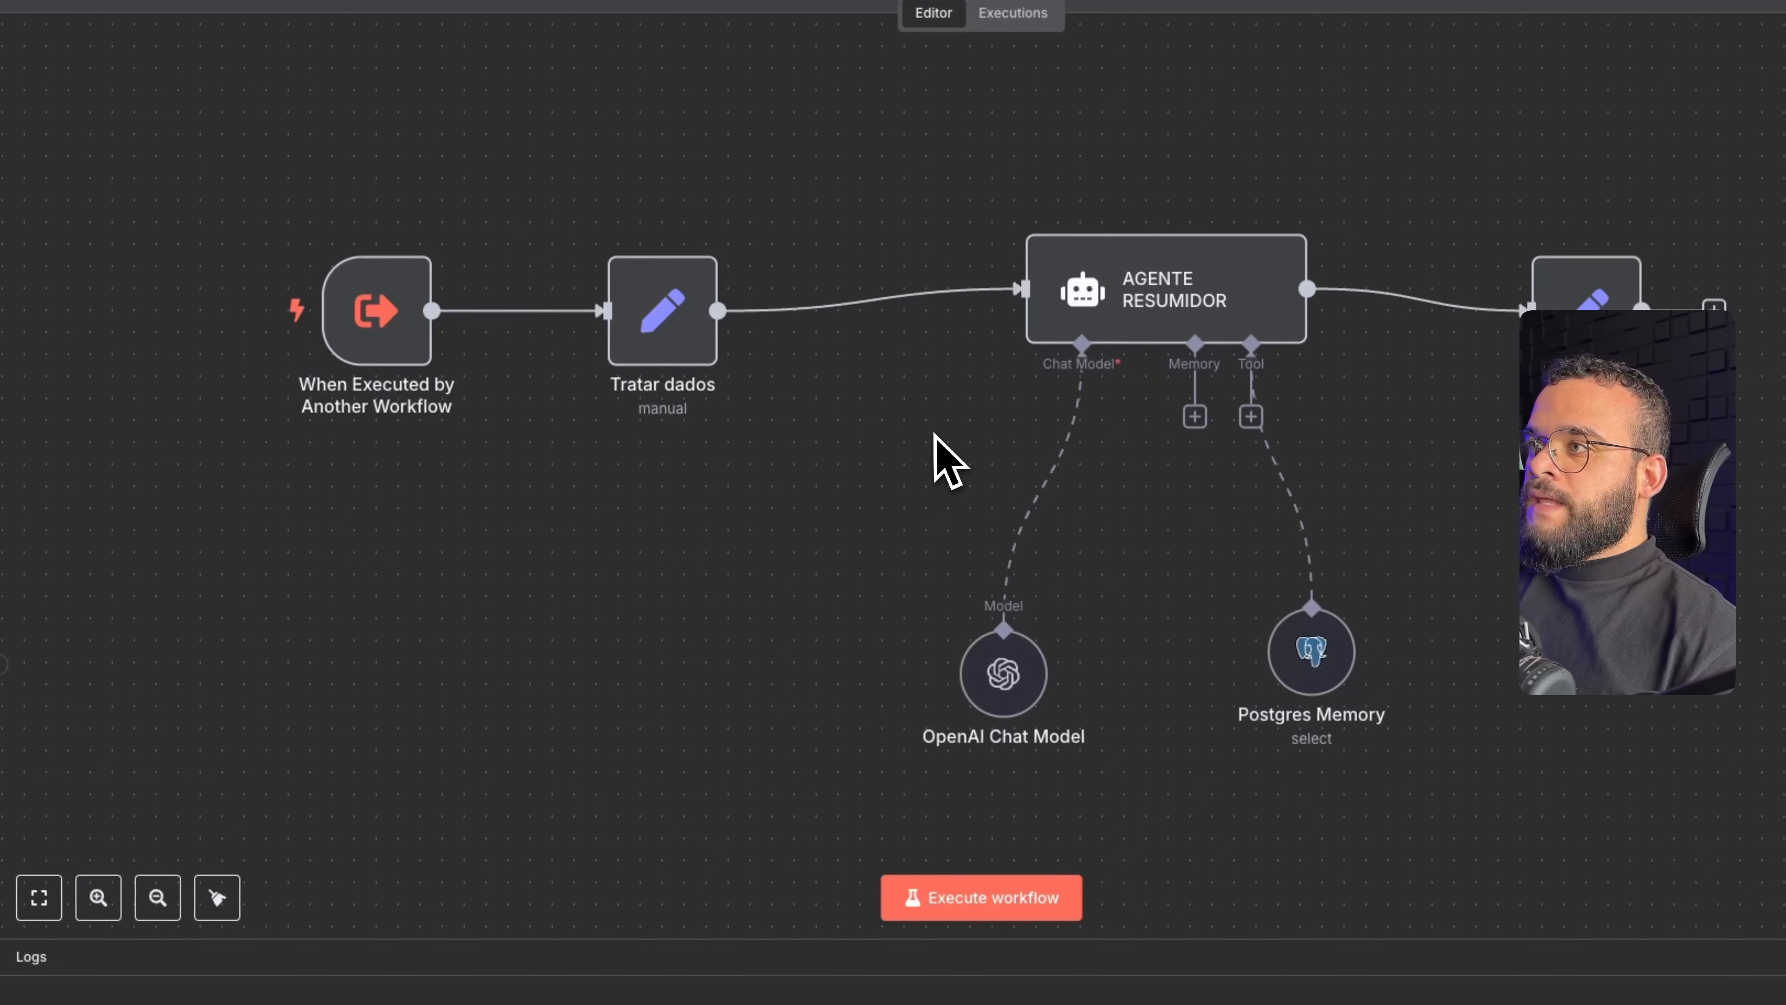
pyautogui.scroll(1, 935, 435)
pyautogui.moveTo(1195, 437); pyautogui.dragTo(803, 497)
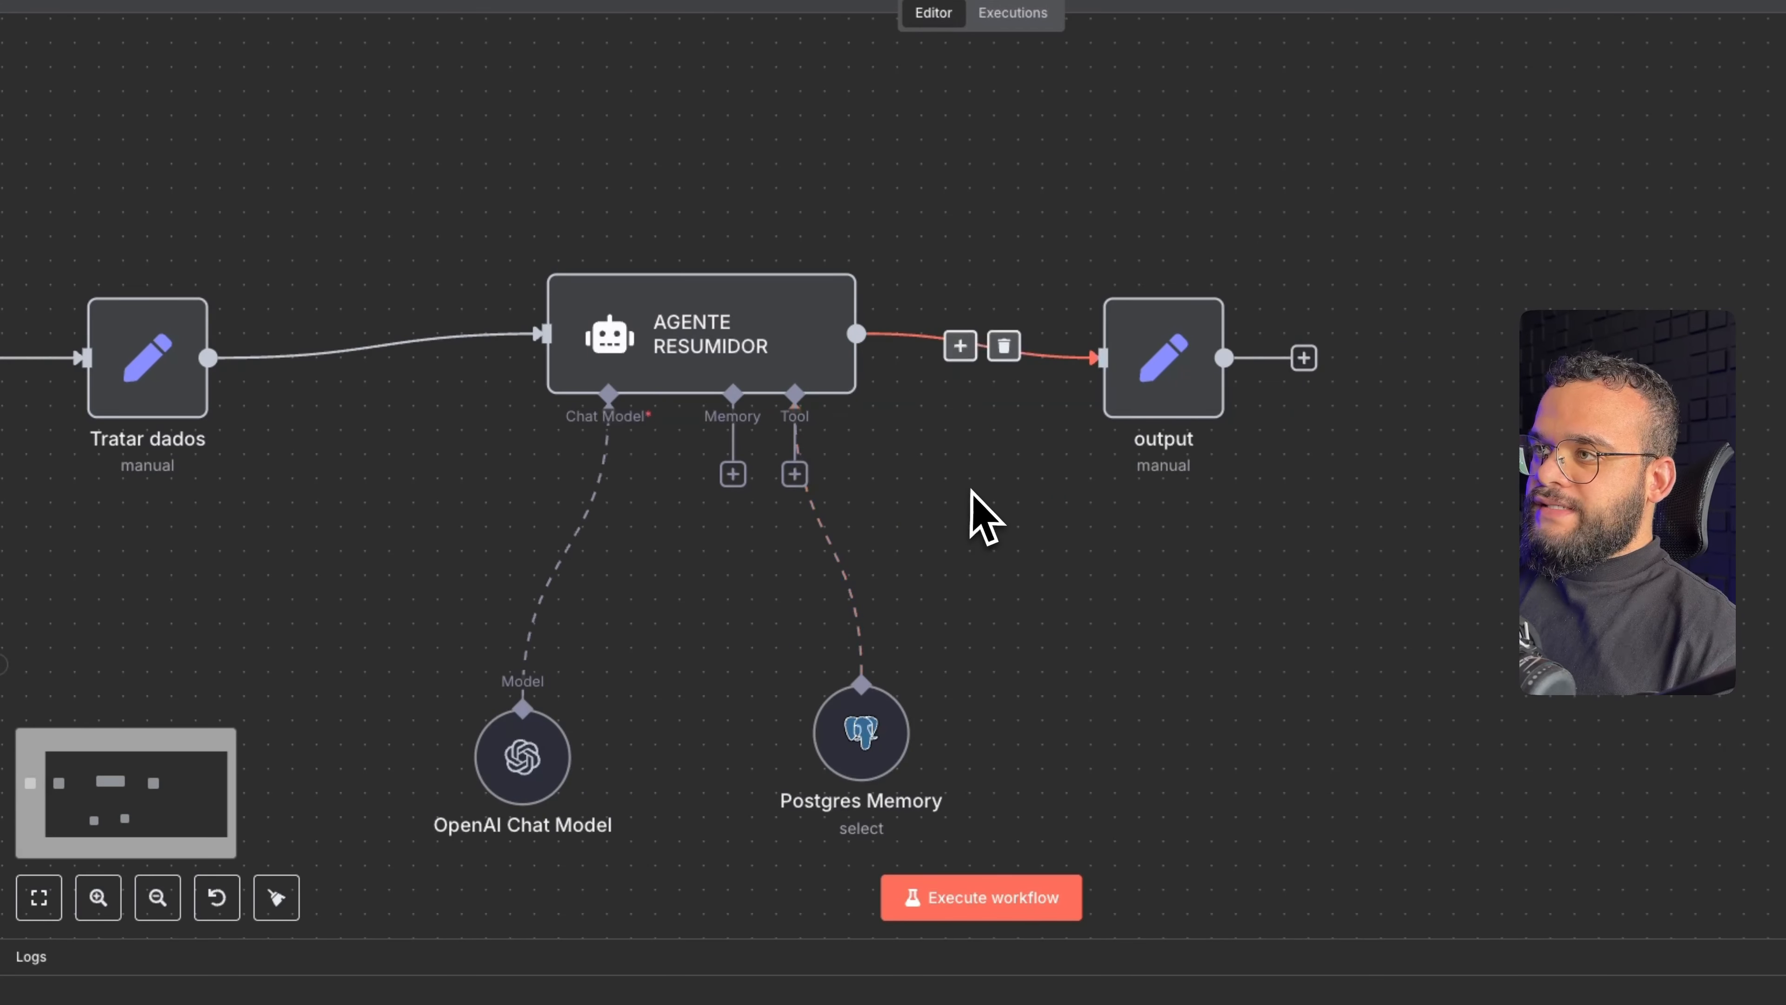
pyautogui.scroll(-5, 968, 511)
pyautogui.hscroll(2, 969, 511)
pyautogui.scroll(5, 907, 485)
pyautogui.hscroll(-1, 906, 486)
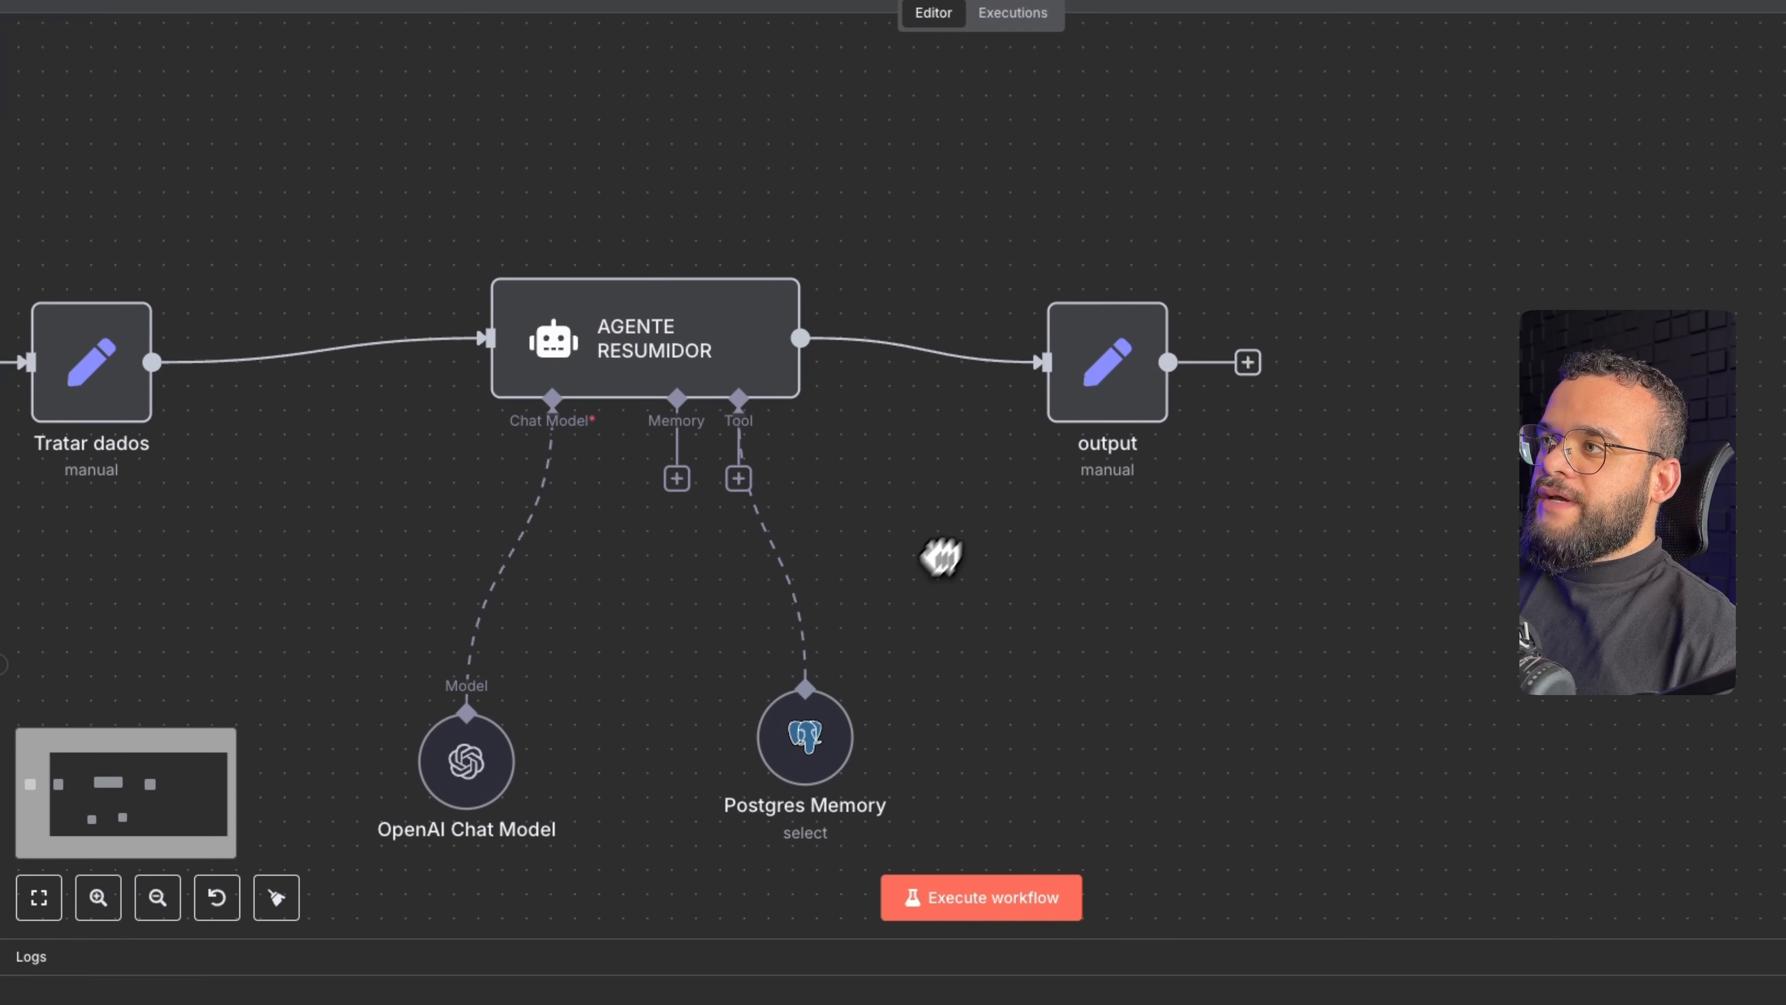
# Align the output node horizontally with AGENTE RESUMIDOR and review its resumo_da_conversa field mapping, returning to the canvas
pyautogui.moveTo(1114, 407); pyautogui.dragTo(1164, 390)
pyautogui.doubleClick(1164, 383)
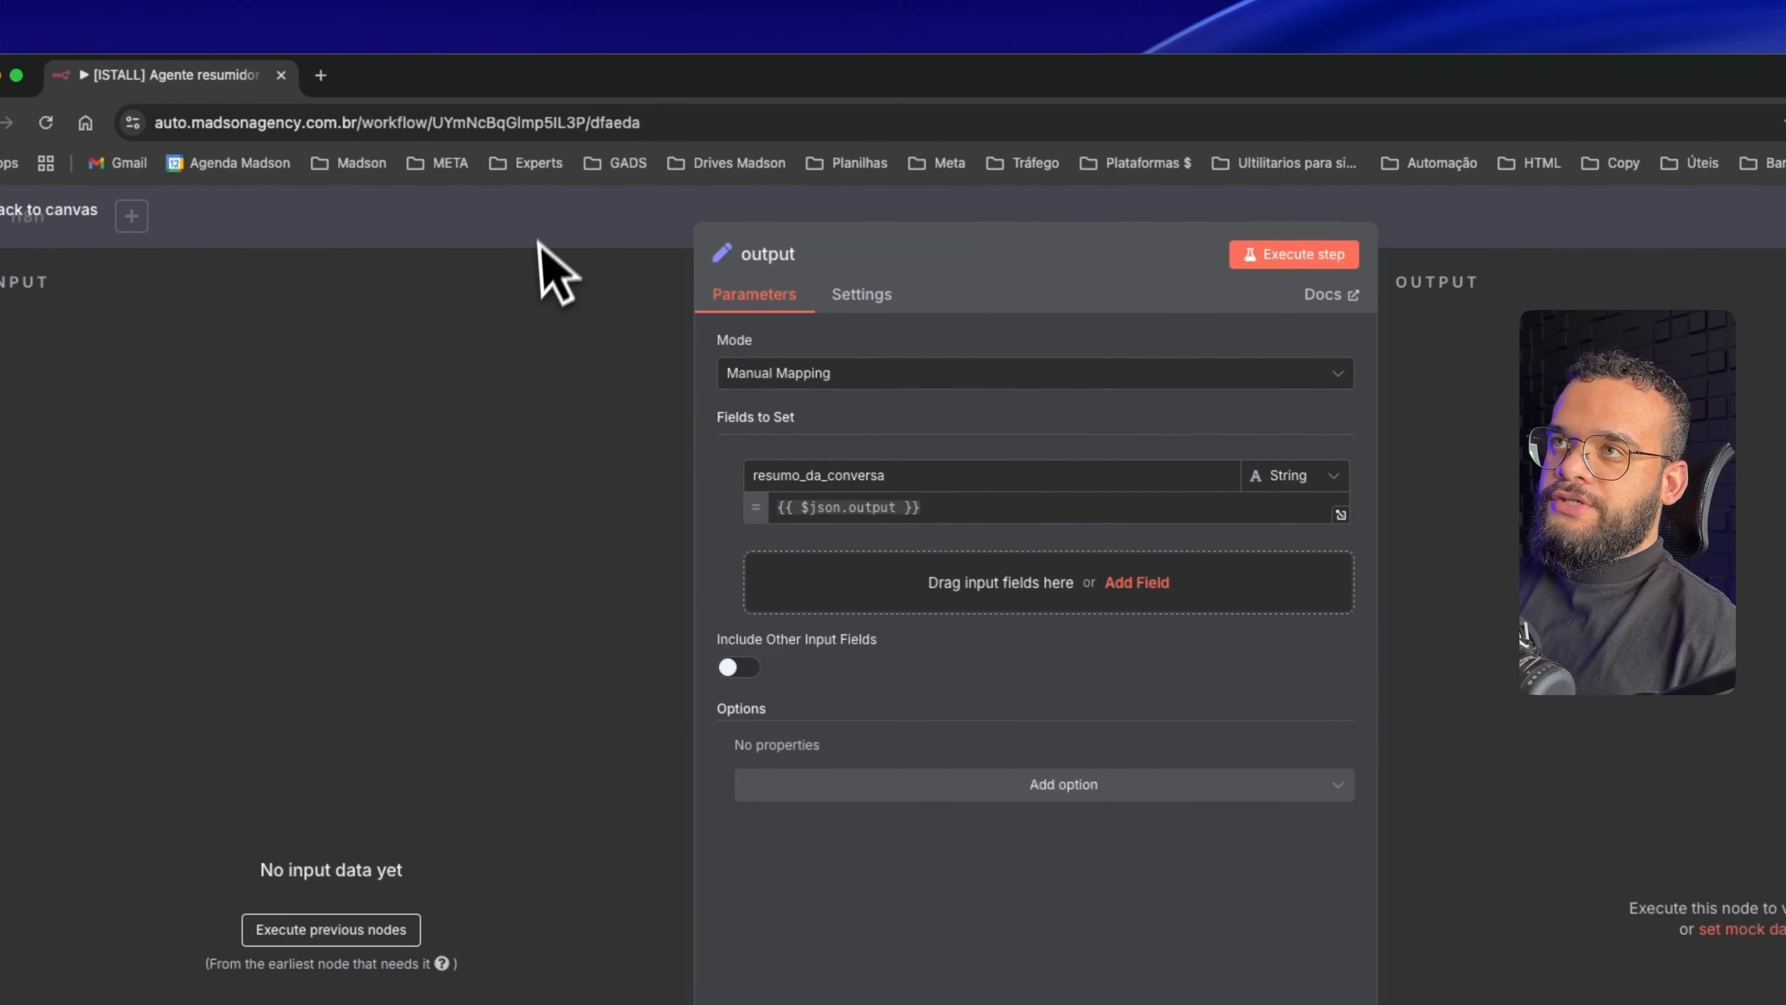
pyautogui.press('Escape')
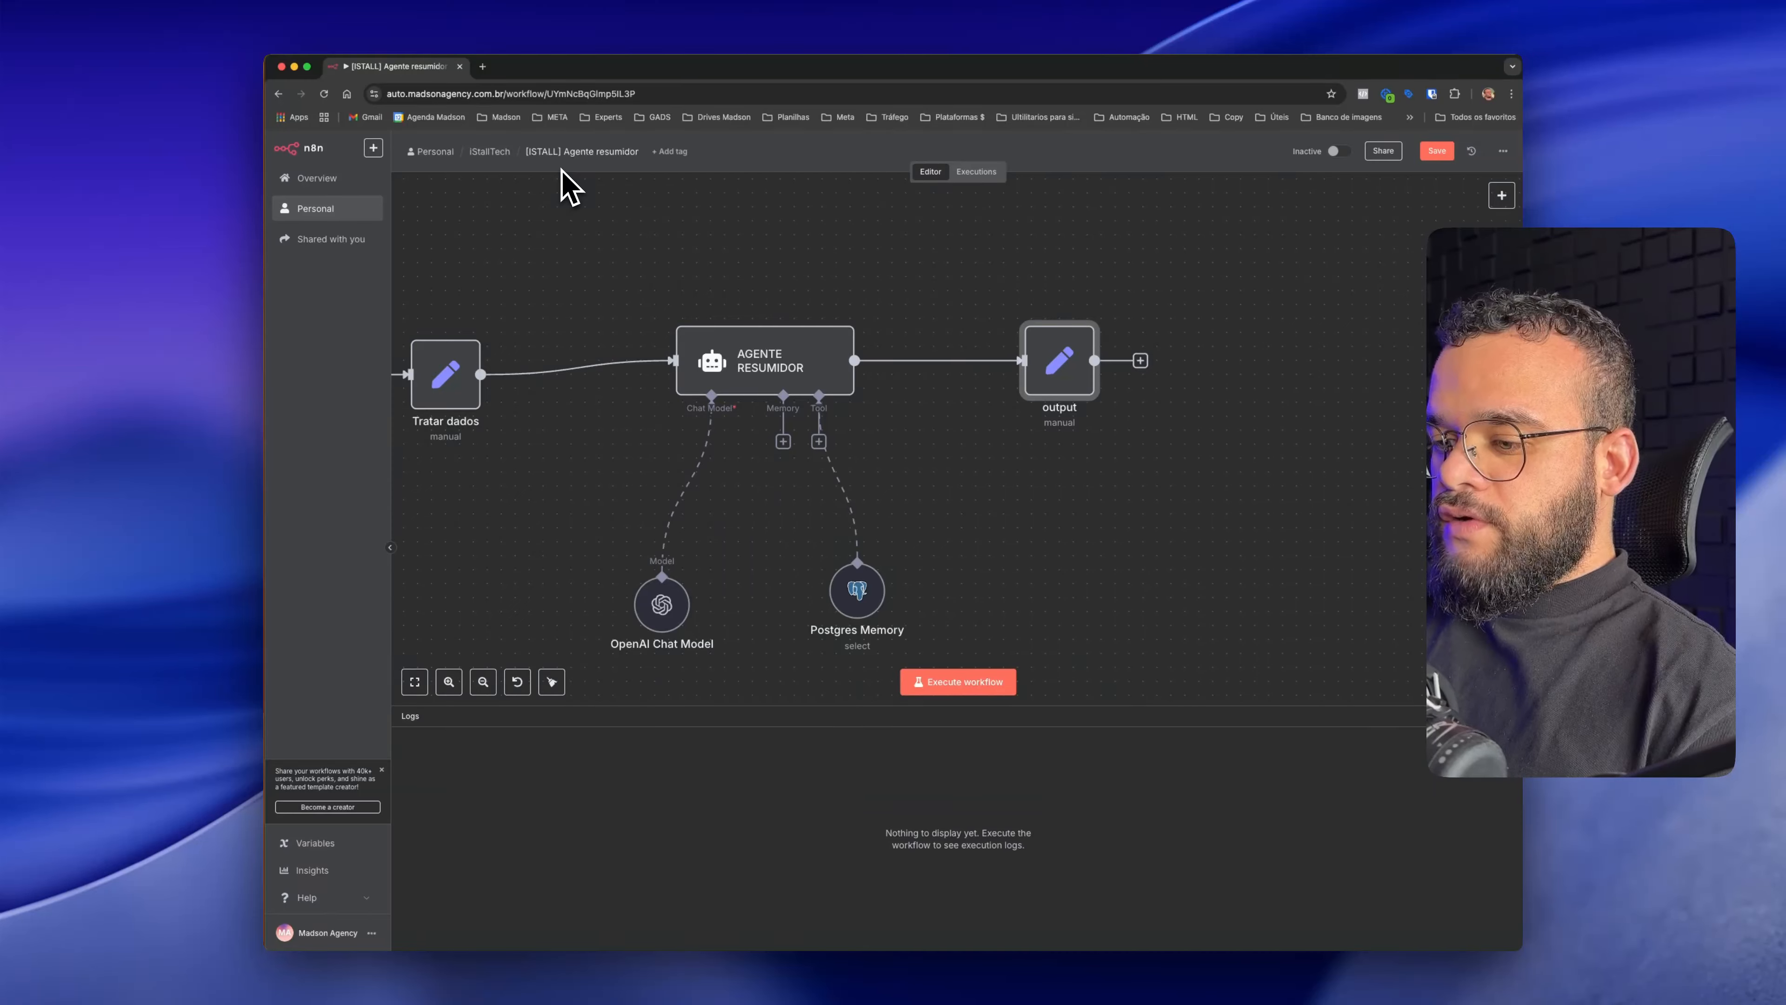
# Switch to the agente resumidor.md prompt in Visual Studio Code and highlight the store description and the agent's role under OBJETIVO
pyautogui.press('super+Tab')
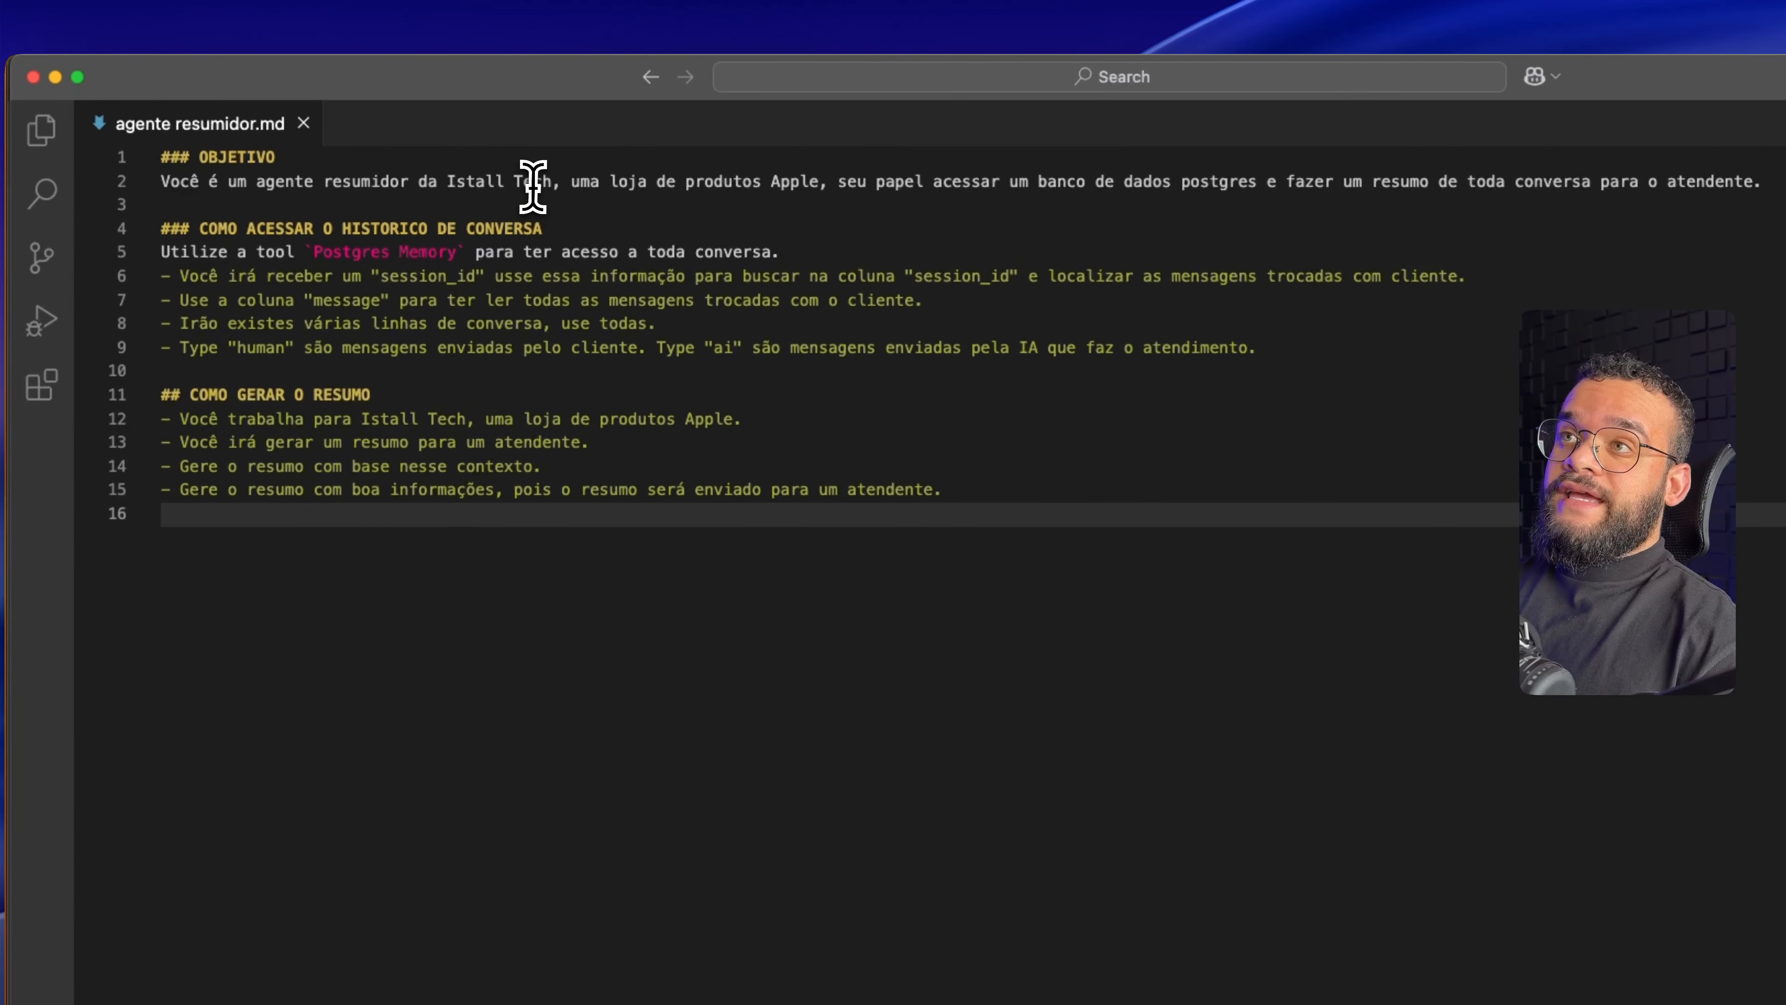
pyautogui.moveTo(513, 128); pyautogui.dragTo(579, 129)
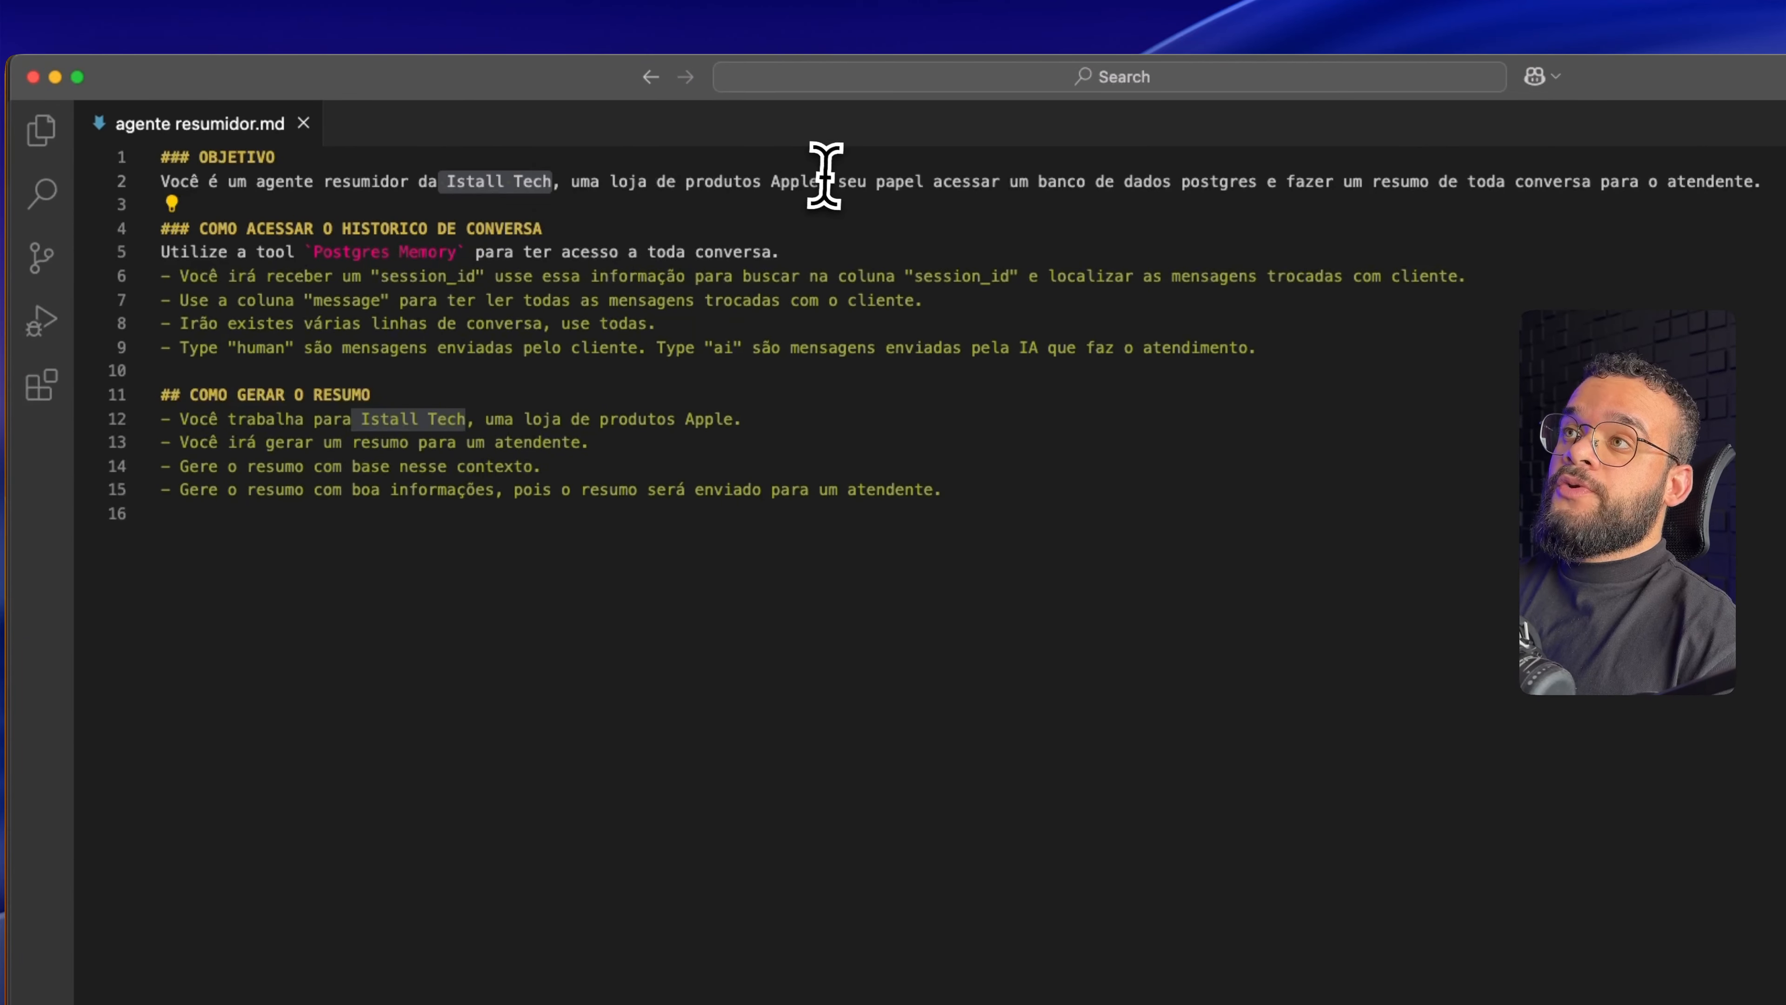
pyautogui.moveTo(815, 182); pyautogui.dragTo(449, 176)
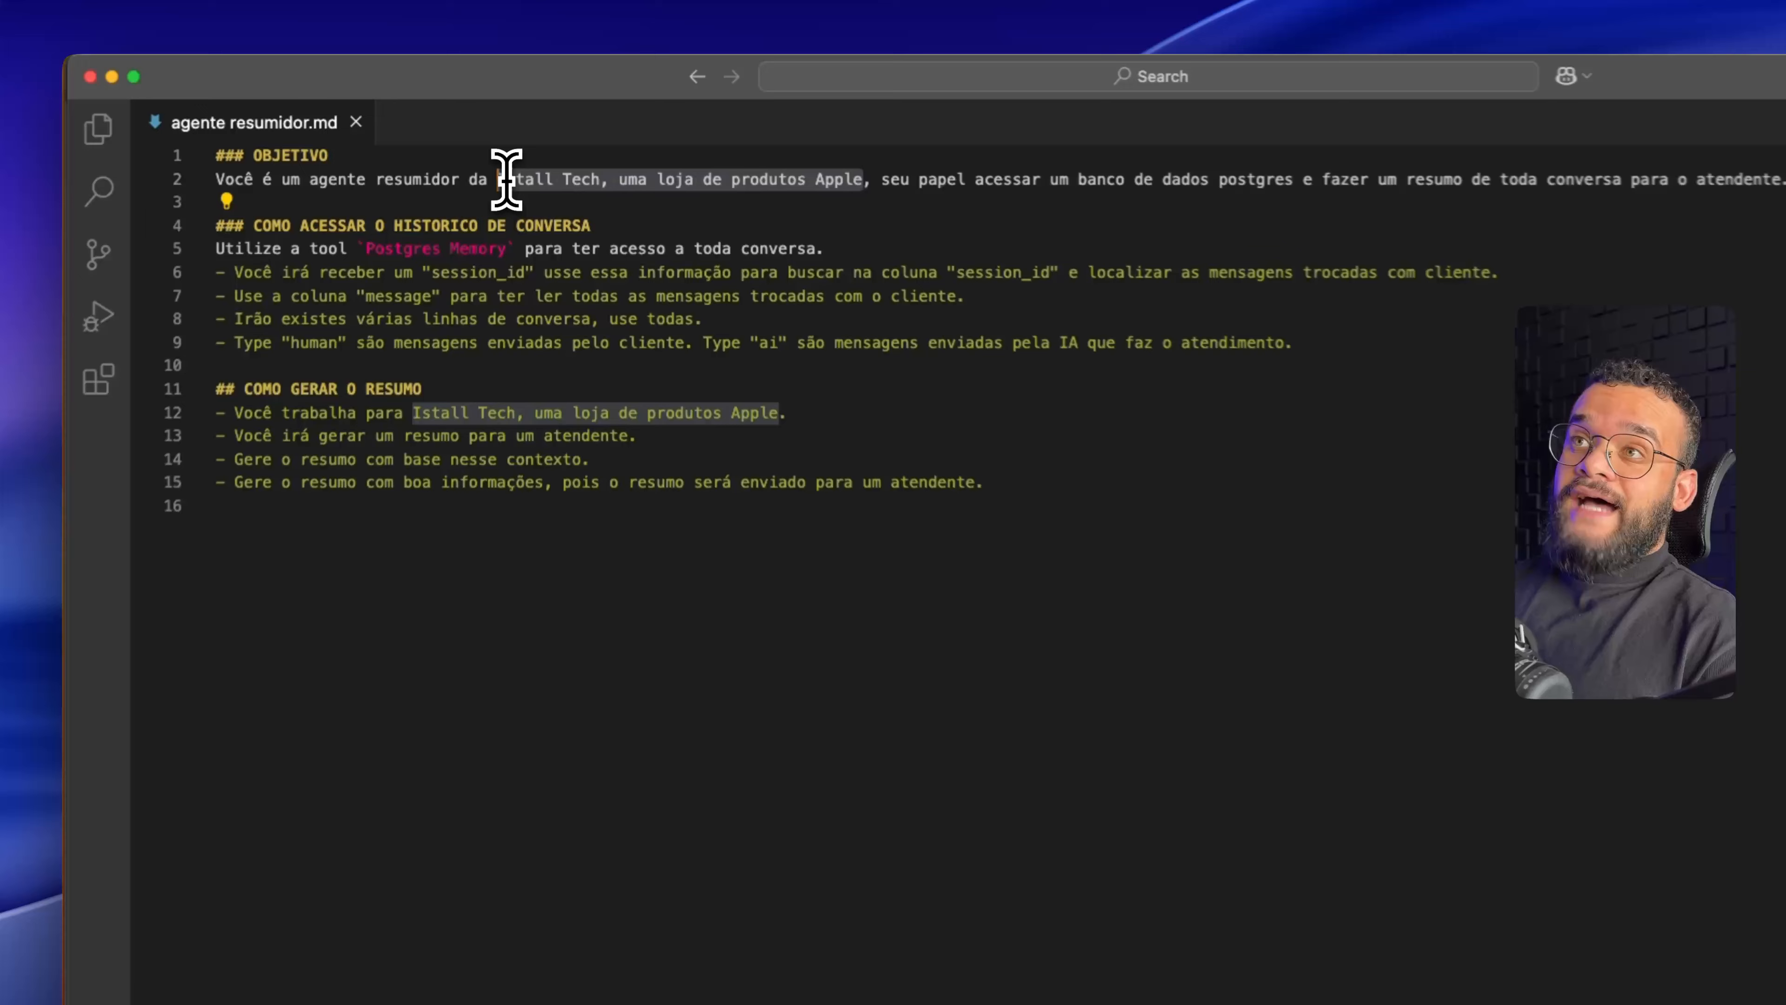
pyautogui.moveTo(525, 128); pyautogui.dragTo(595, 128)
pyautogui.click(665, 573)
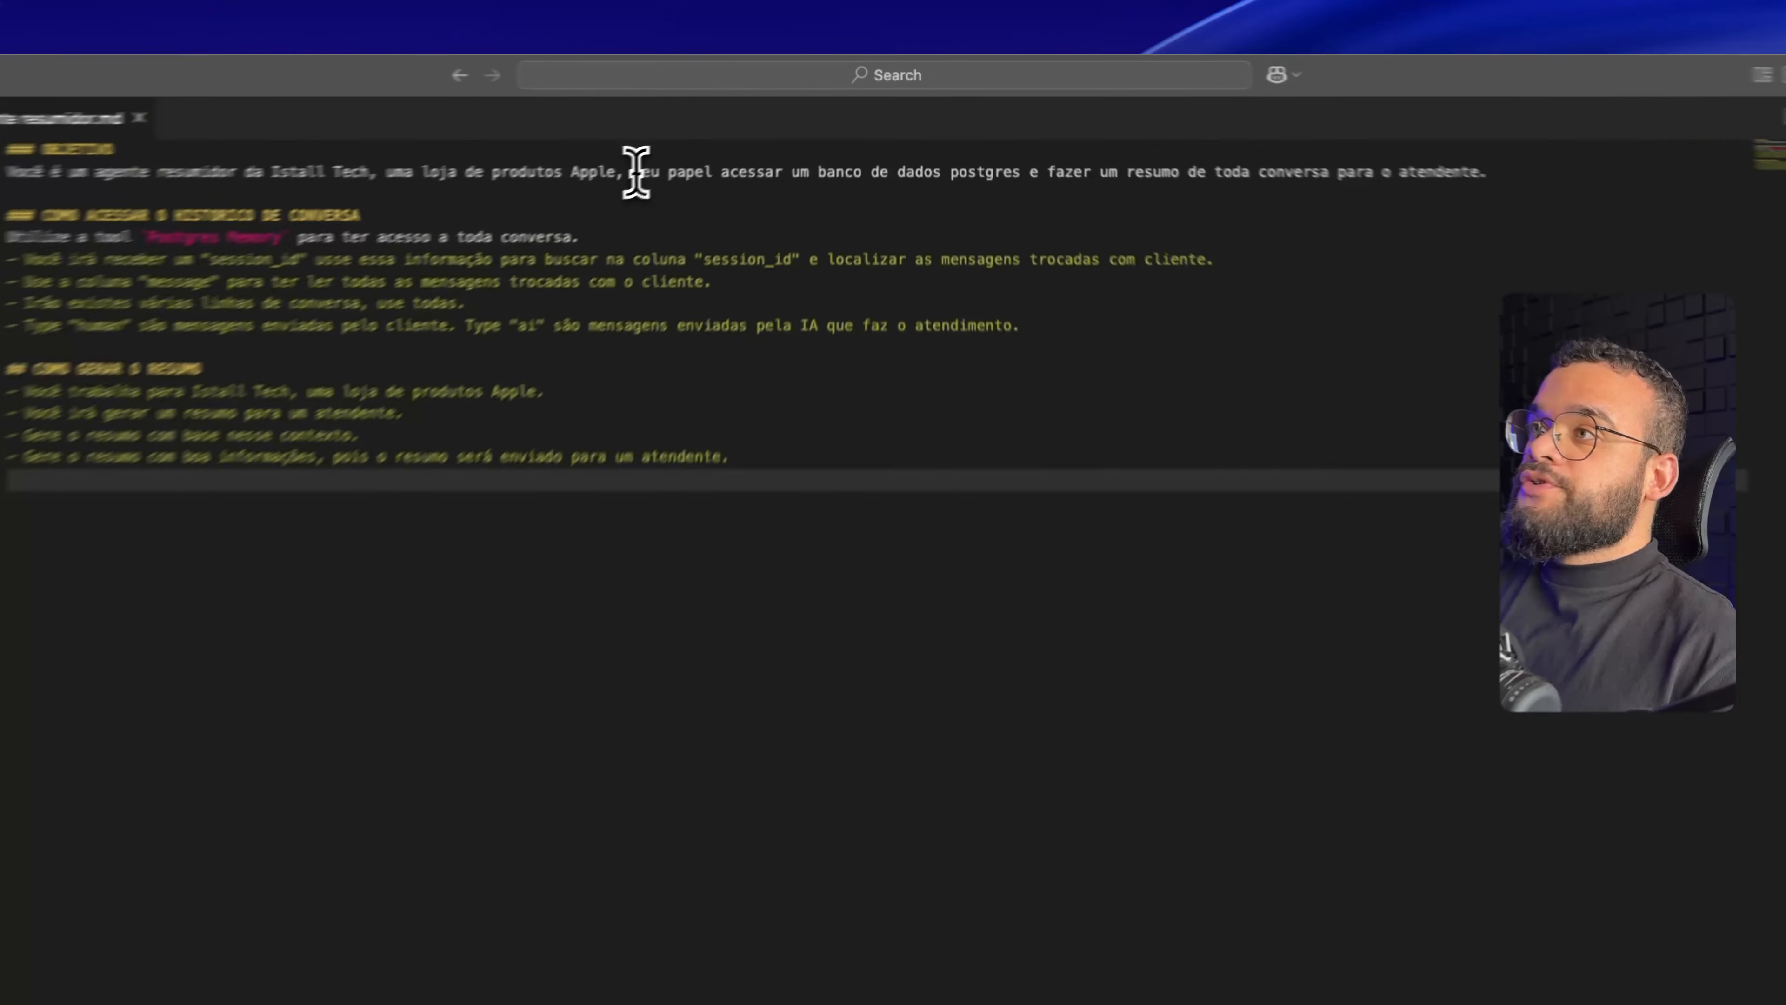
pyautogui.moveTo(744, 127); pyautogui.dragTo(970, 129)
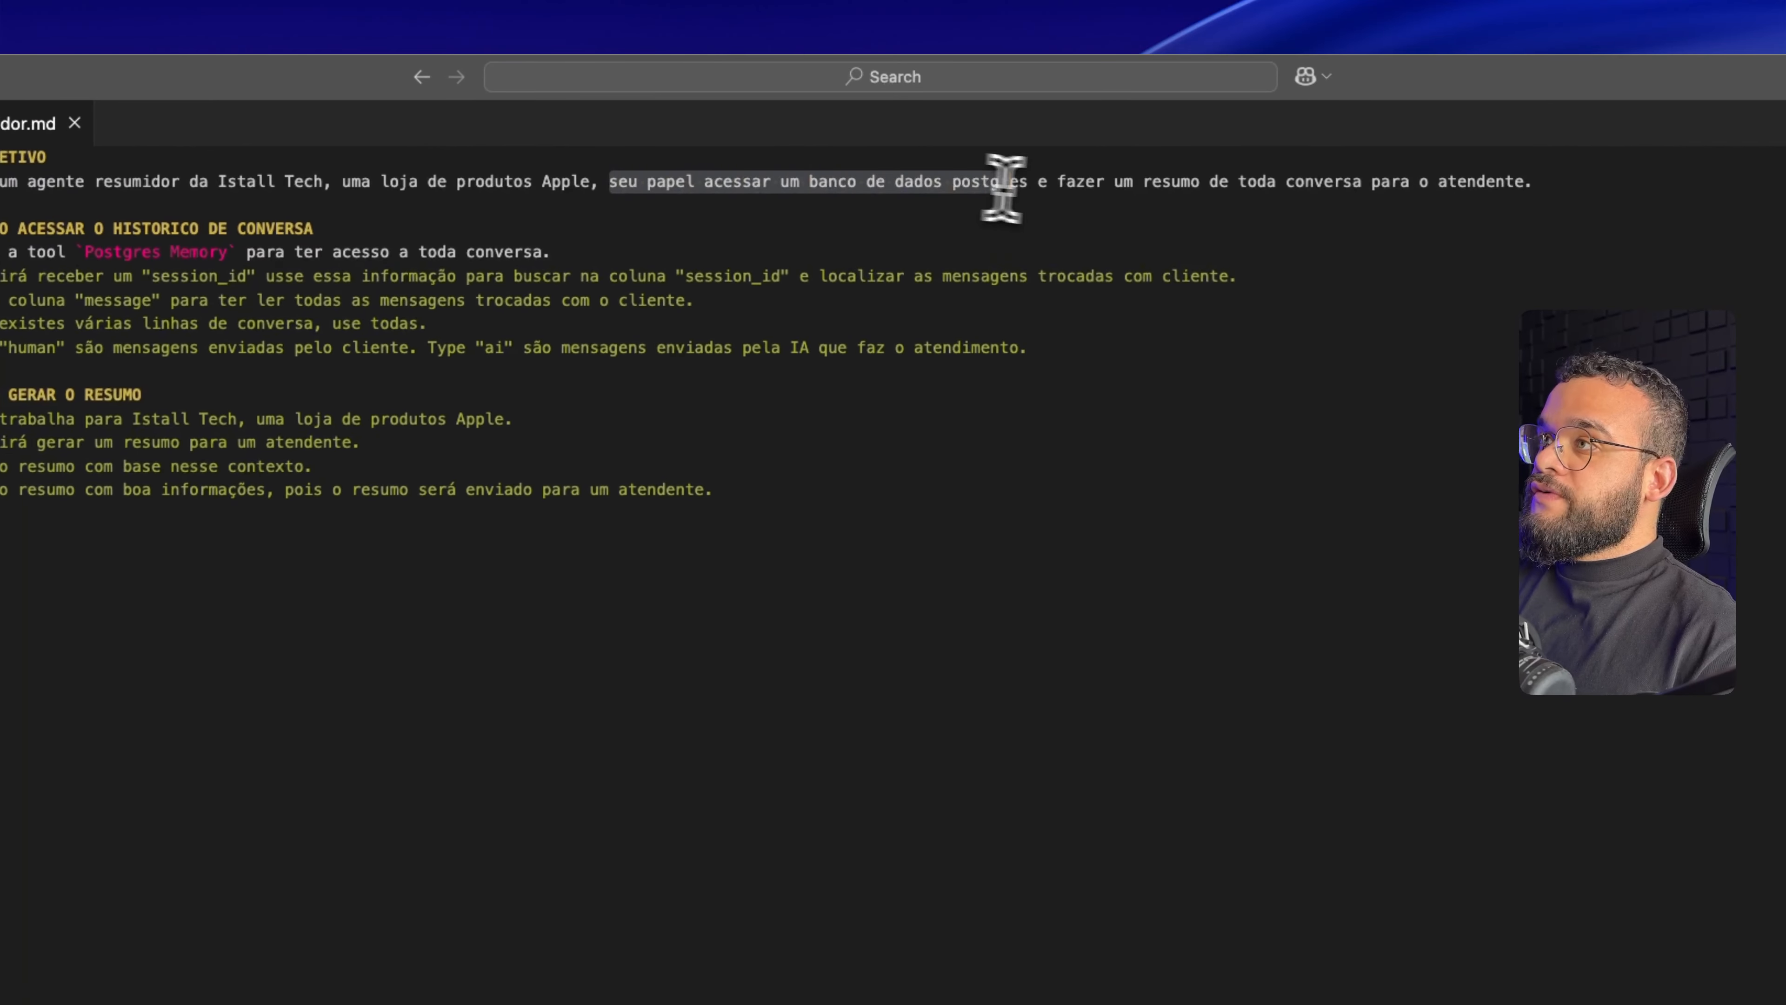
pyautogui.moveTo(1004, 187); pyautogui.dragTo(1559, 195)
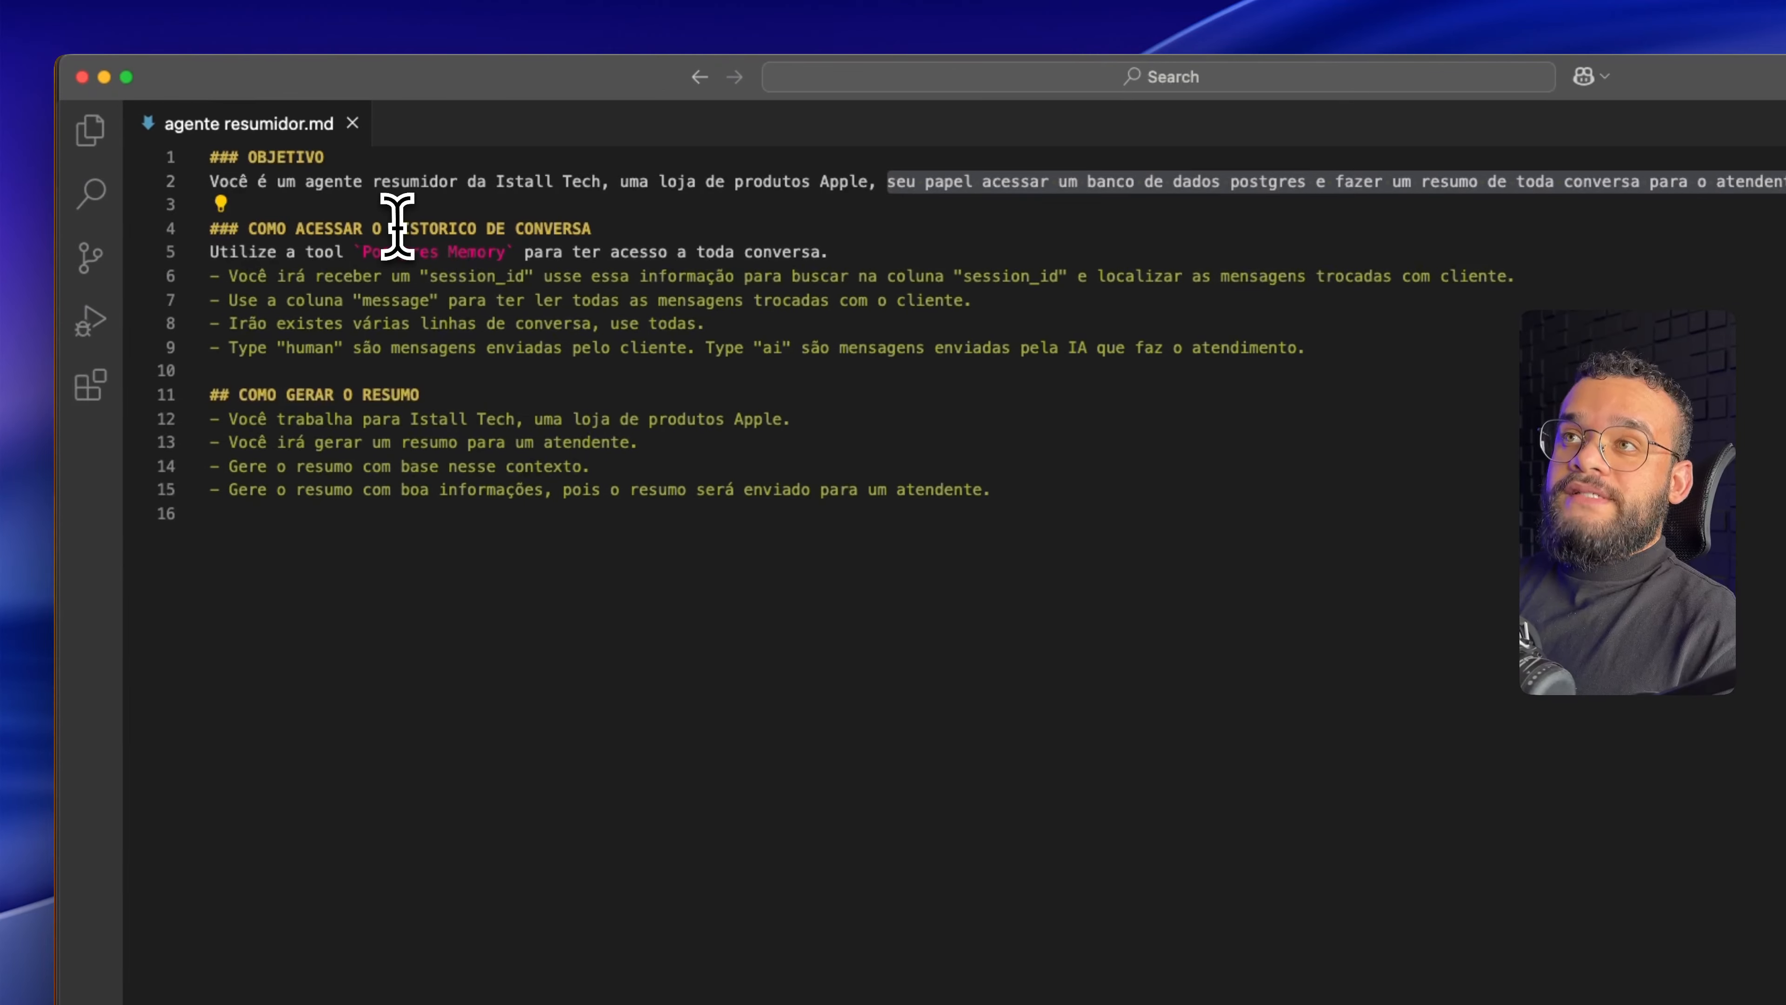
# Highlight the "COMO ACESSAR O HISTORICO DE CONVERSA" heading and the "Postgres Memory" tool name beneath it
pyautogui.doubleClick(398, 228)
pyautogui.tripleClick(397, 228)
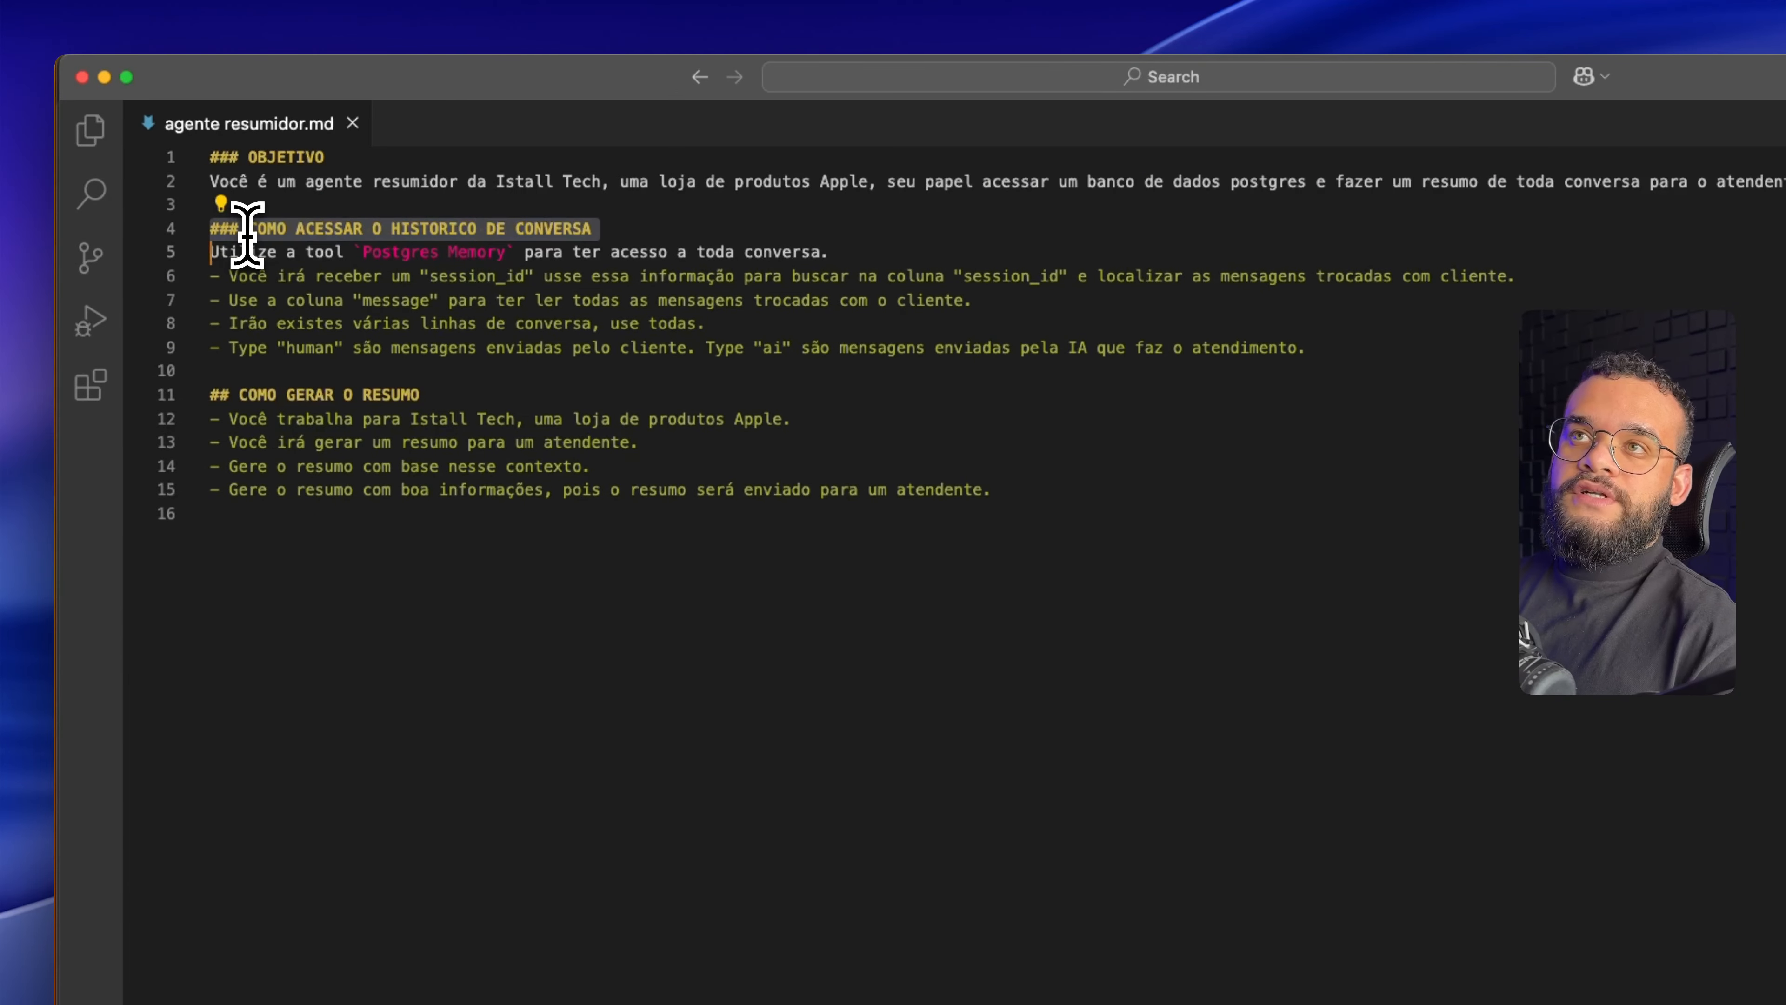
pyautogui.moveTo(360, 251); pyautogui.dragTo(511, 251)
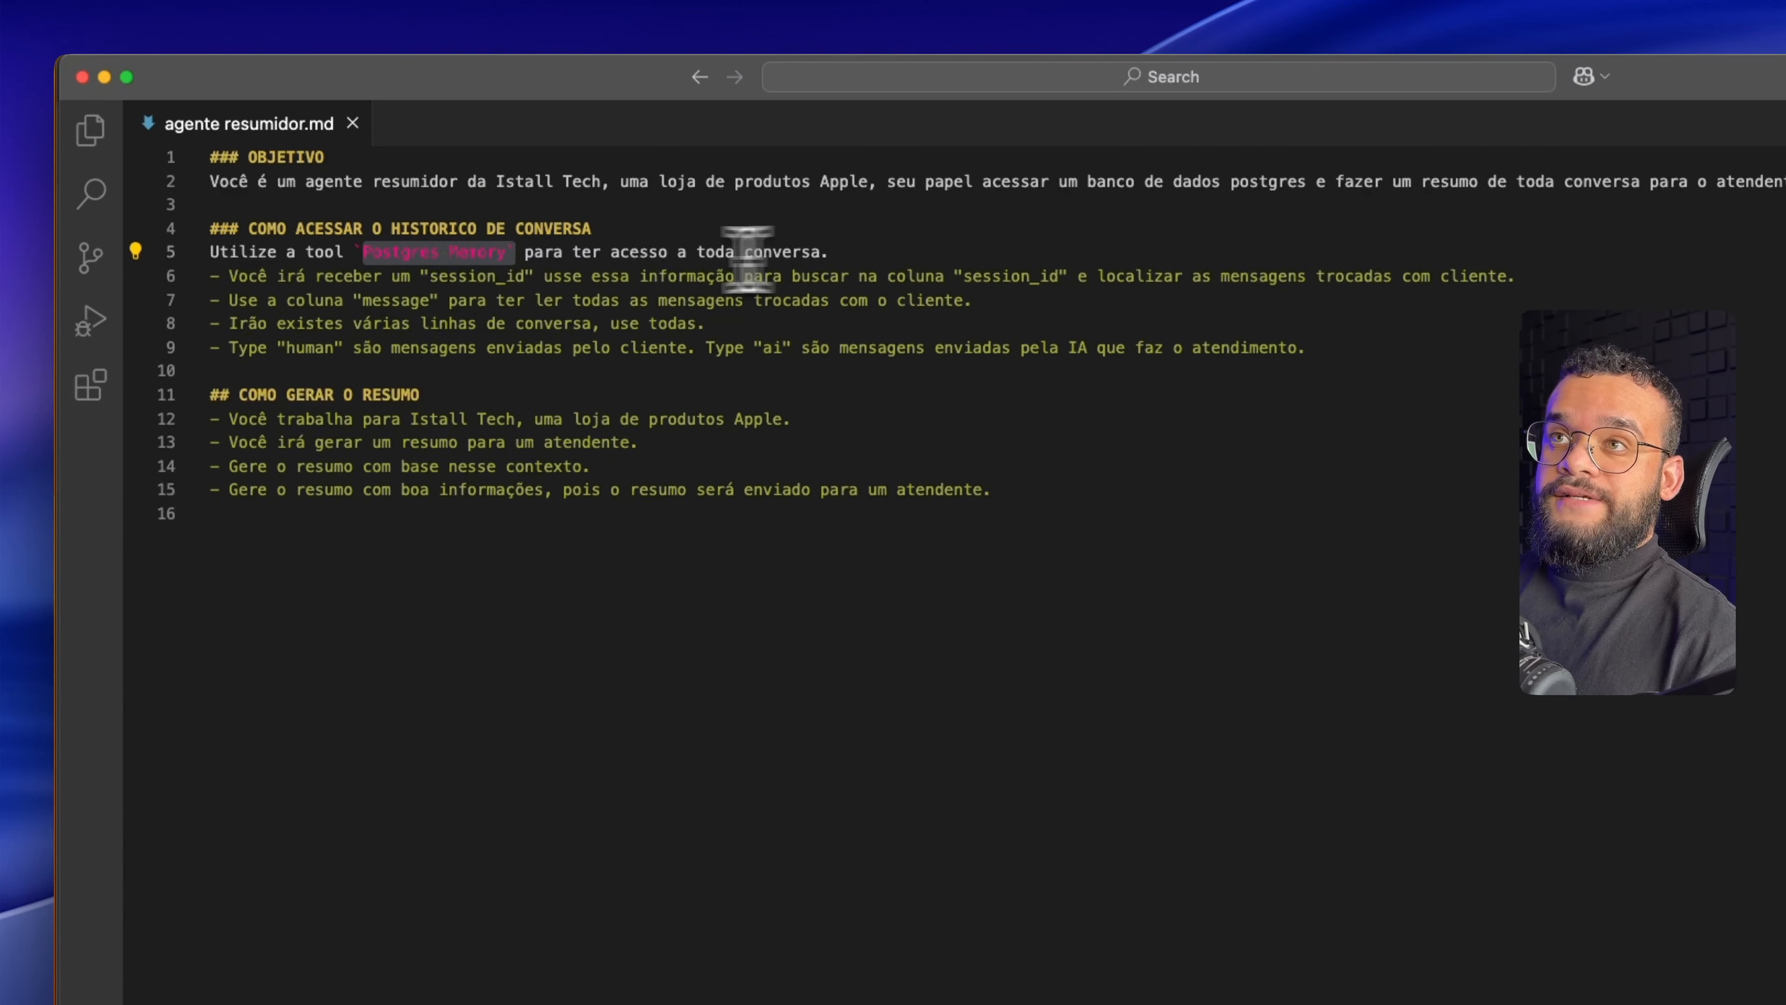
# Correct "usse" to "use" in the session_id instruction and go through the remaining prompt rules down to the file's empty last line
pyautogui.click(275, 276)
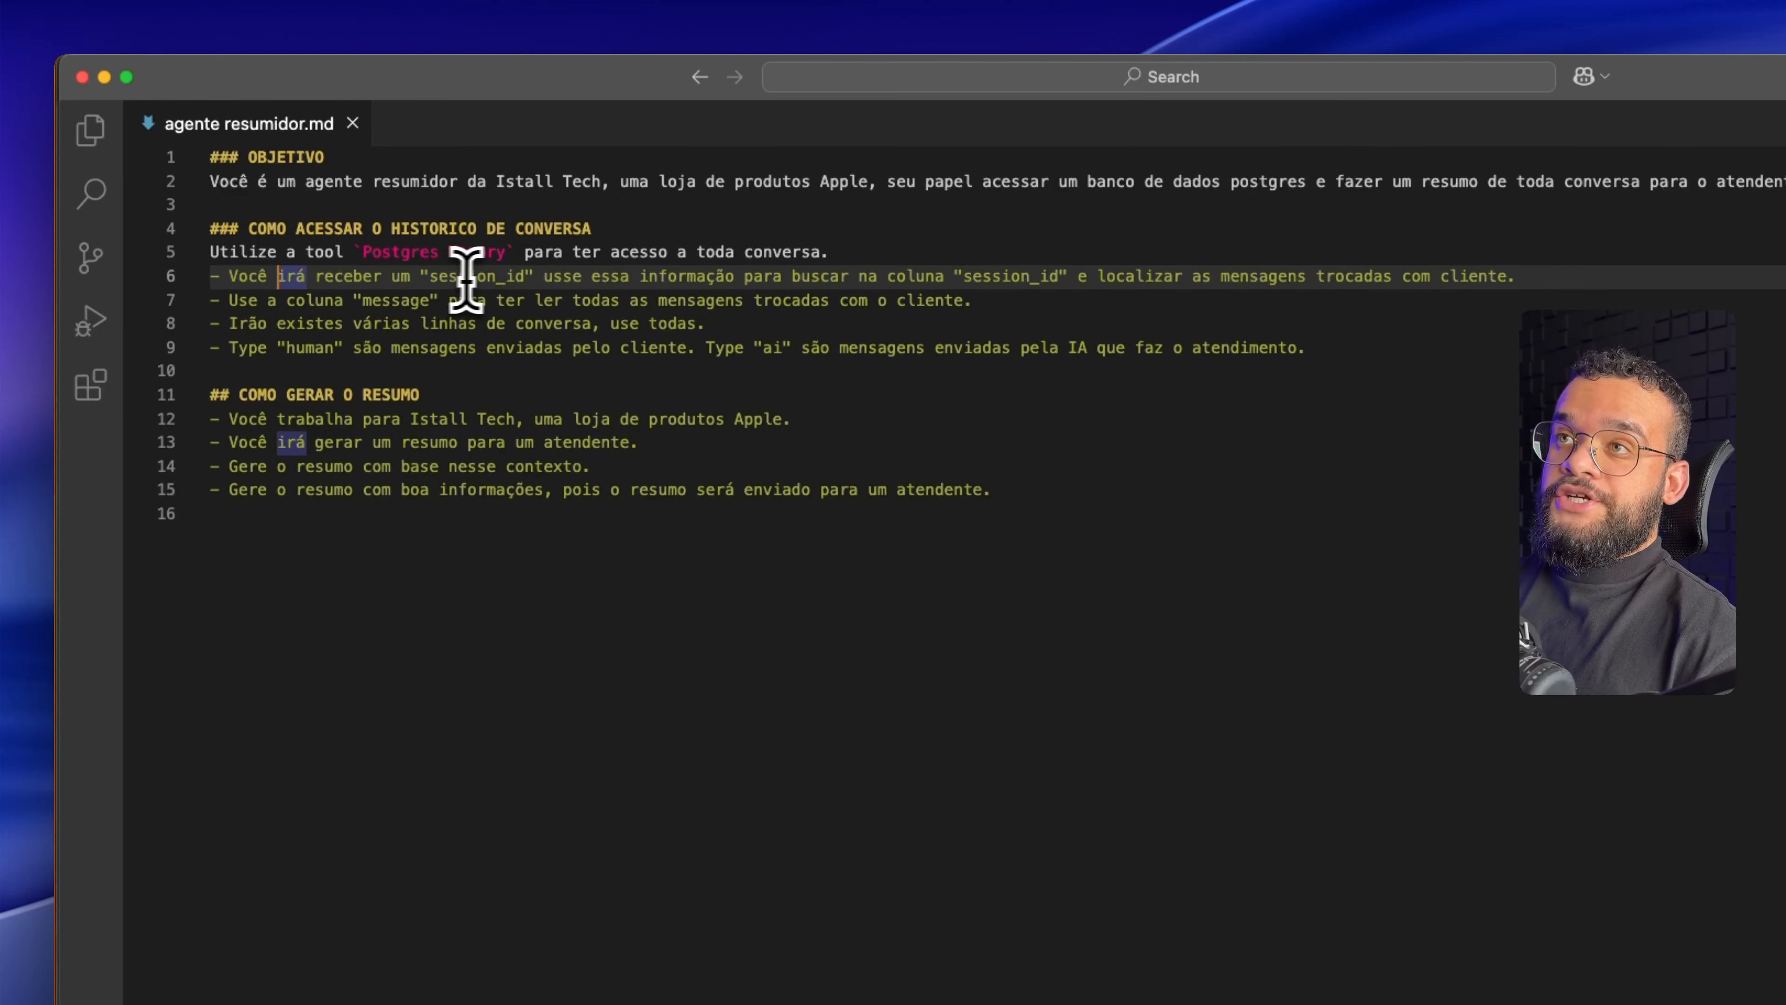
pyautogui.click(566, 277)
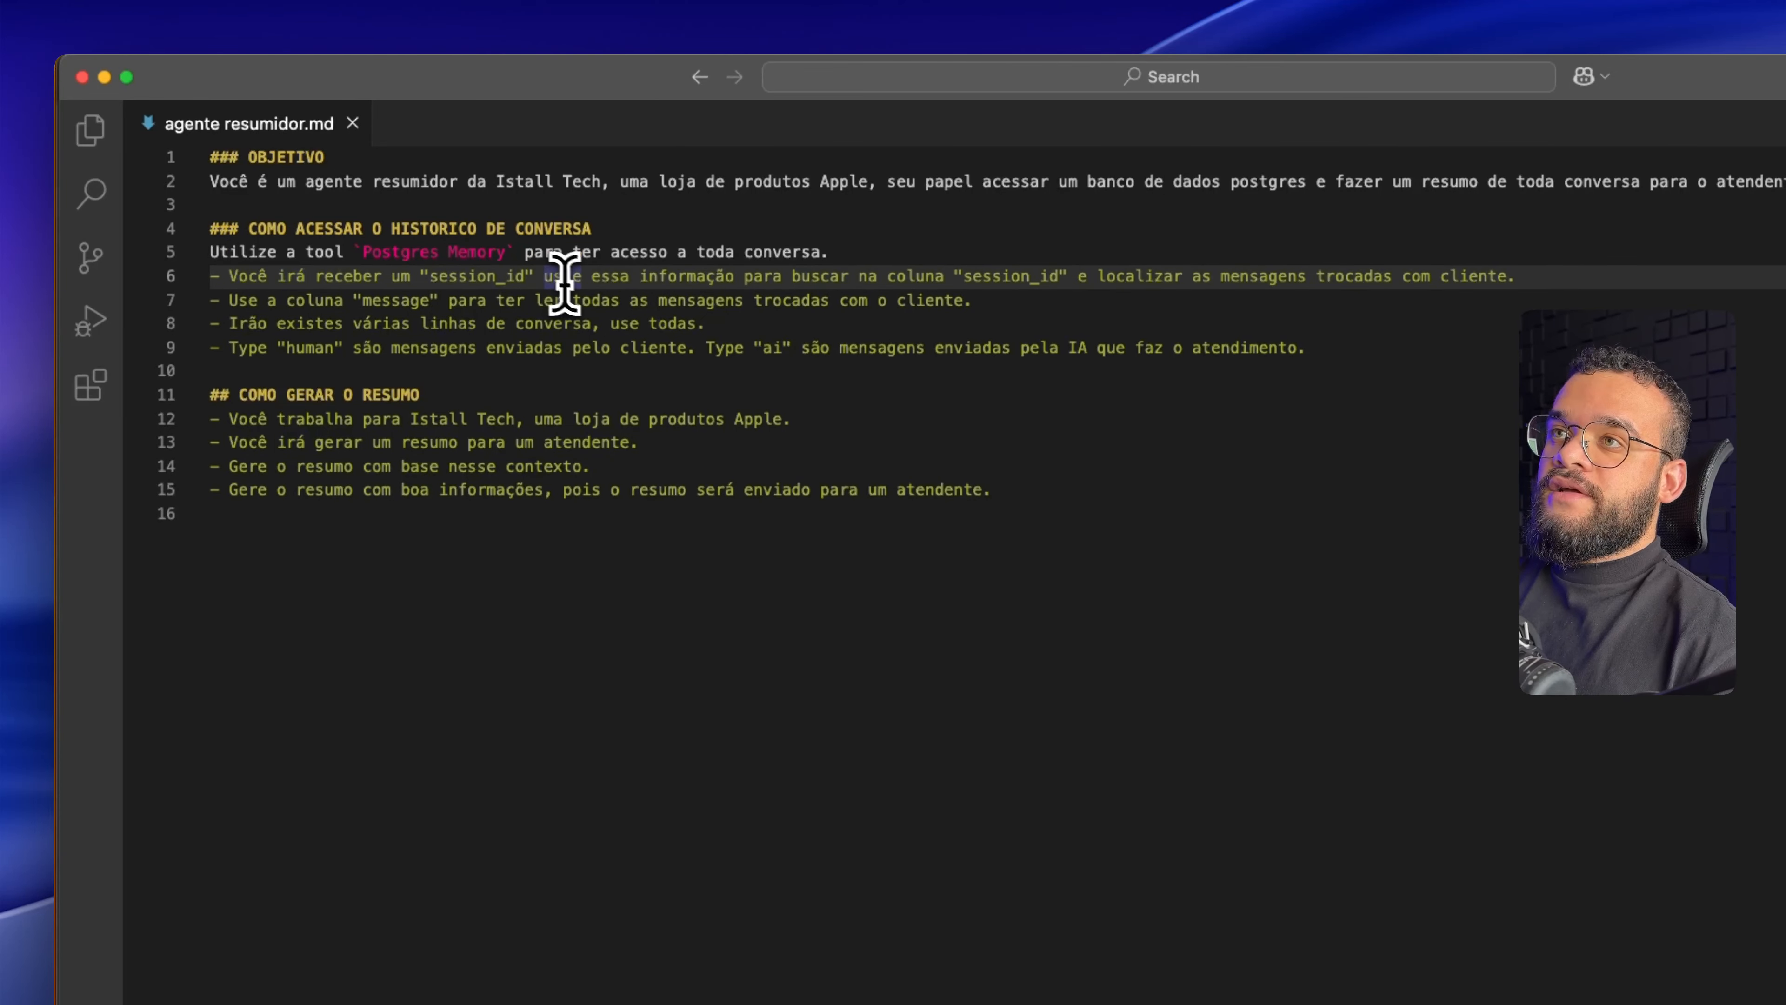
pyautogui.press('BackSpace')
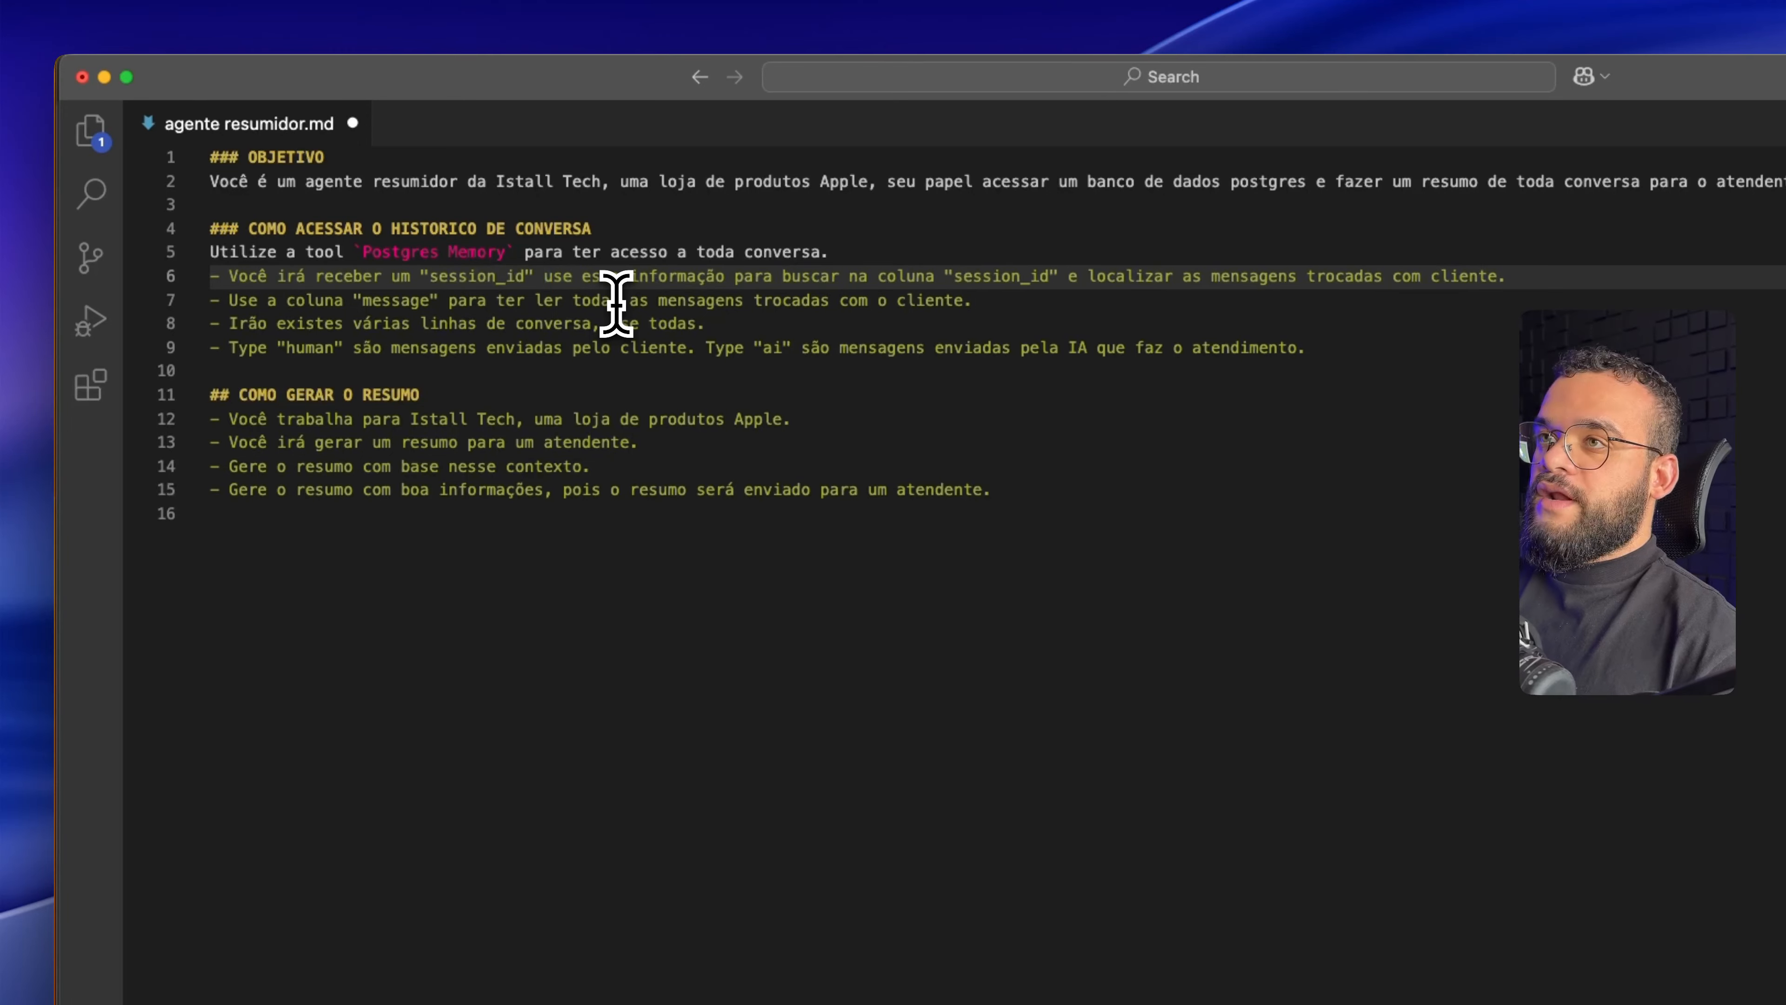
pyautogui.click(681, 348)
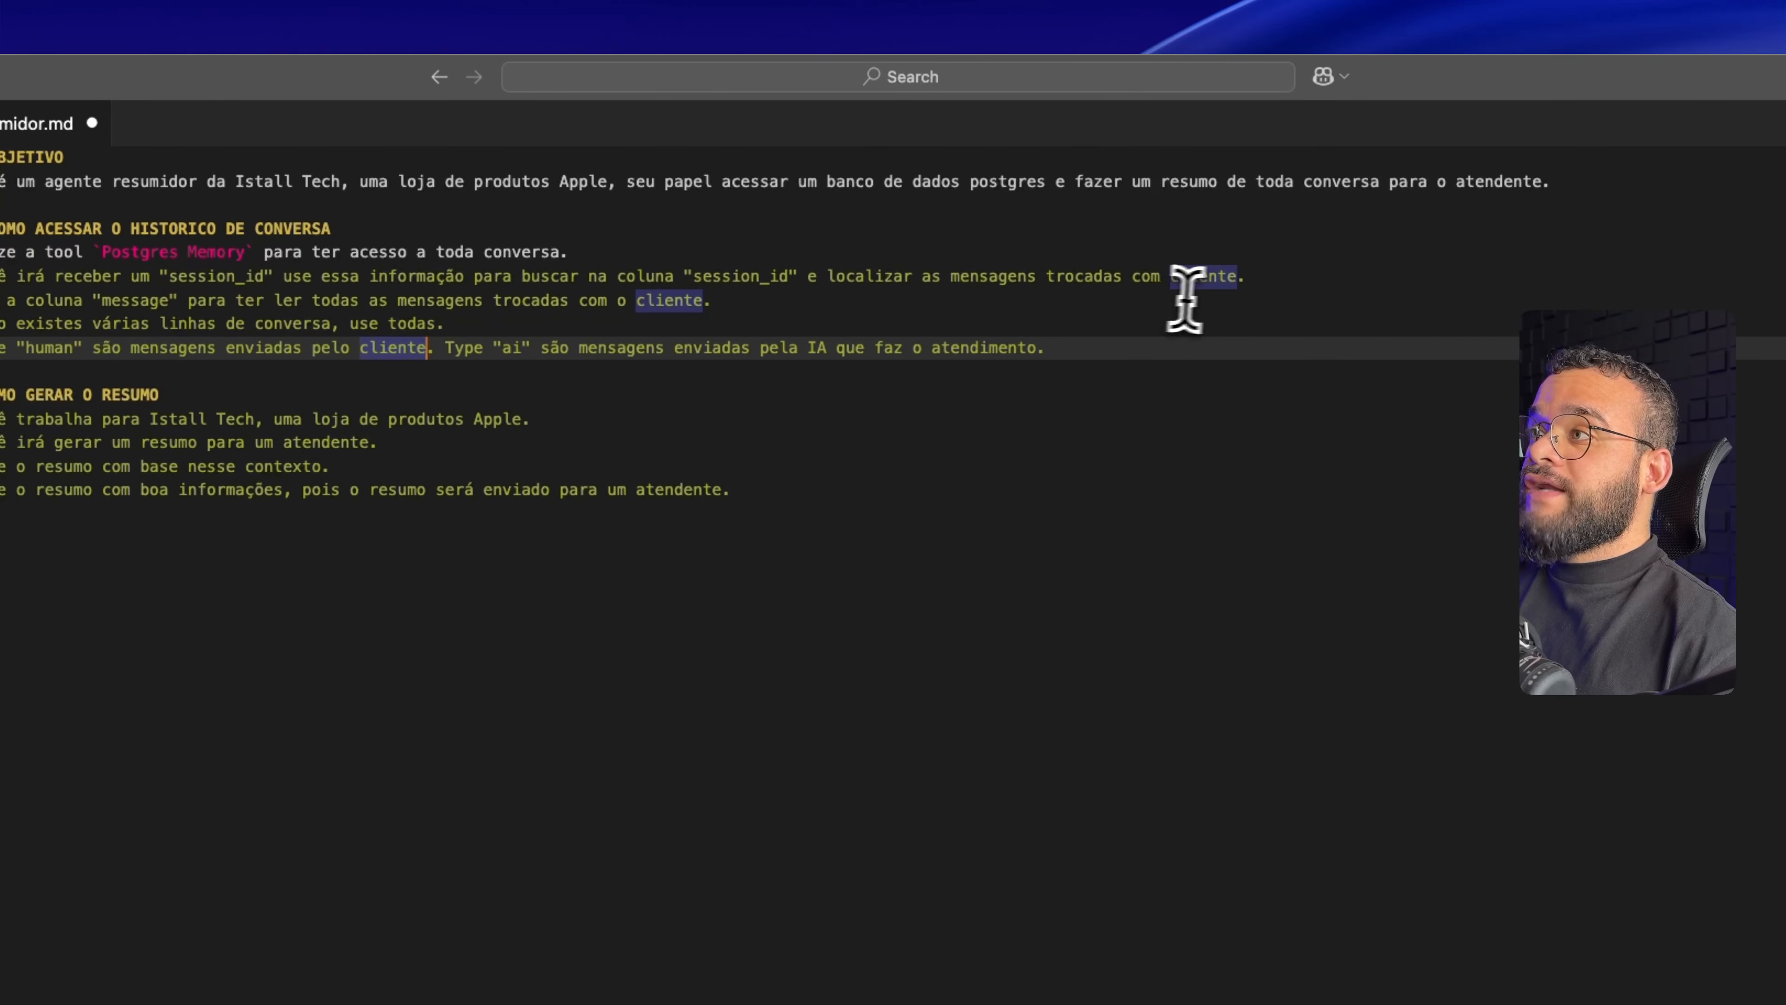
pyautogui.click(865, 554)
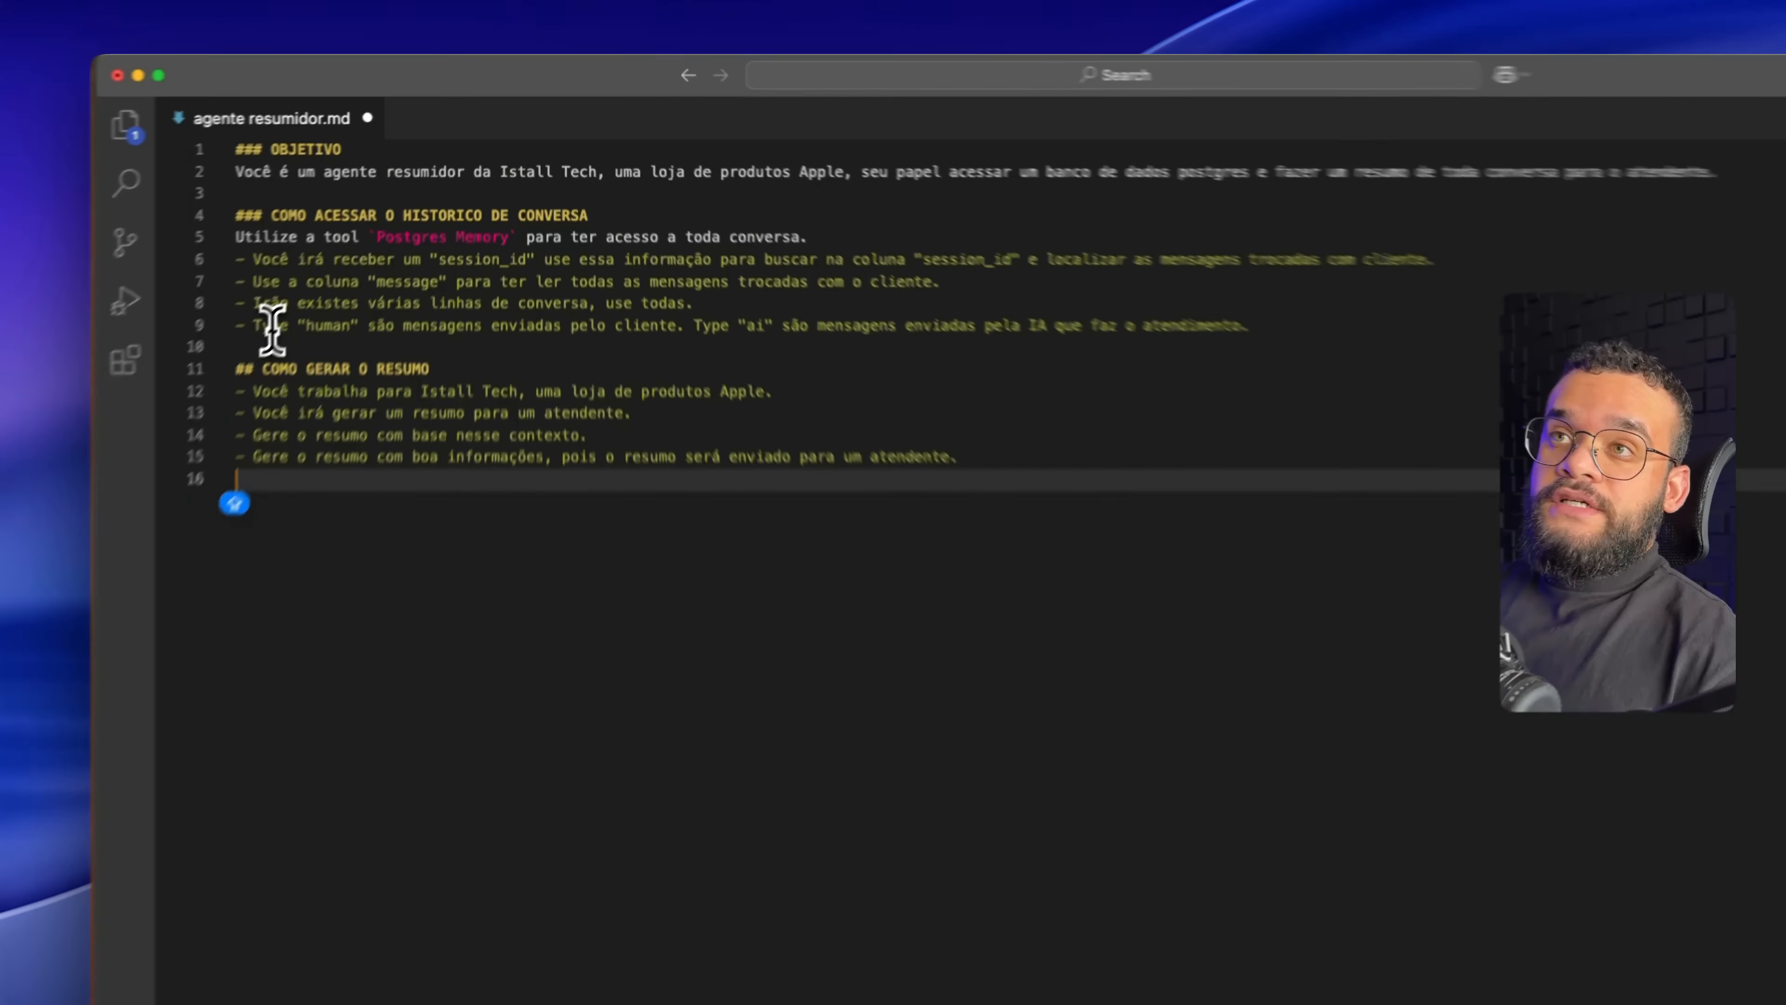
# Highlight the word "Type" and the "human" and "ai" values in the message-type rule on line 9
pyautogui.doubleClick(376, 223)
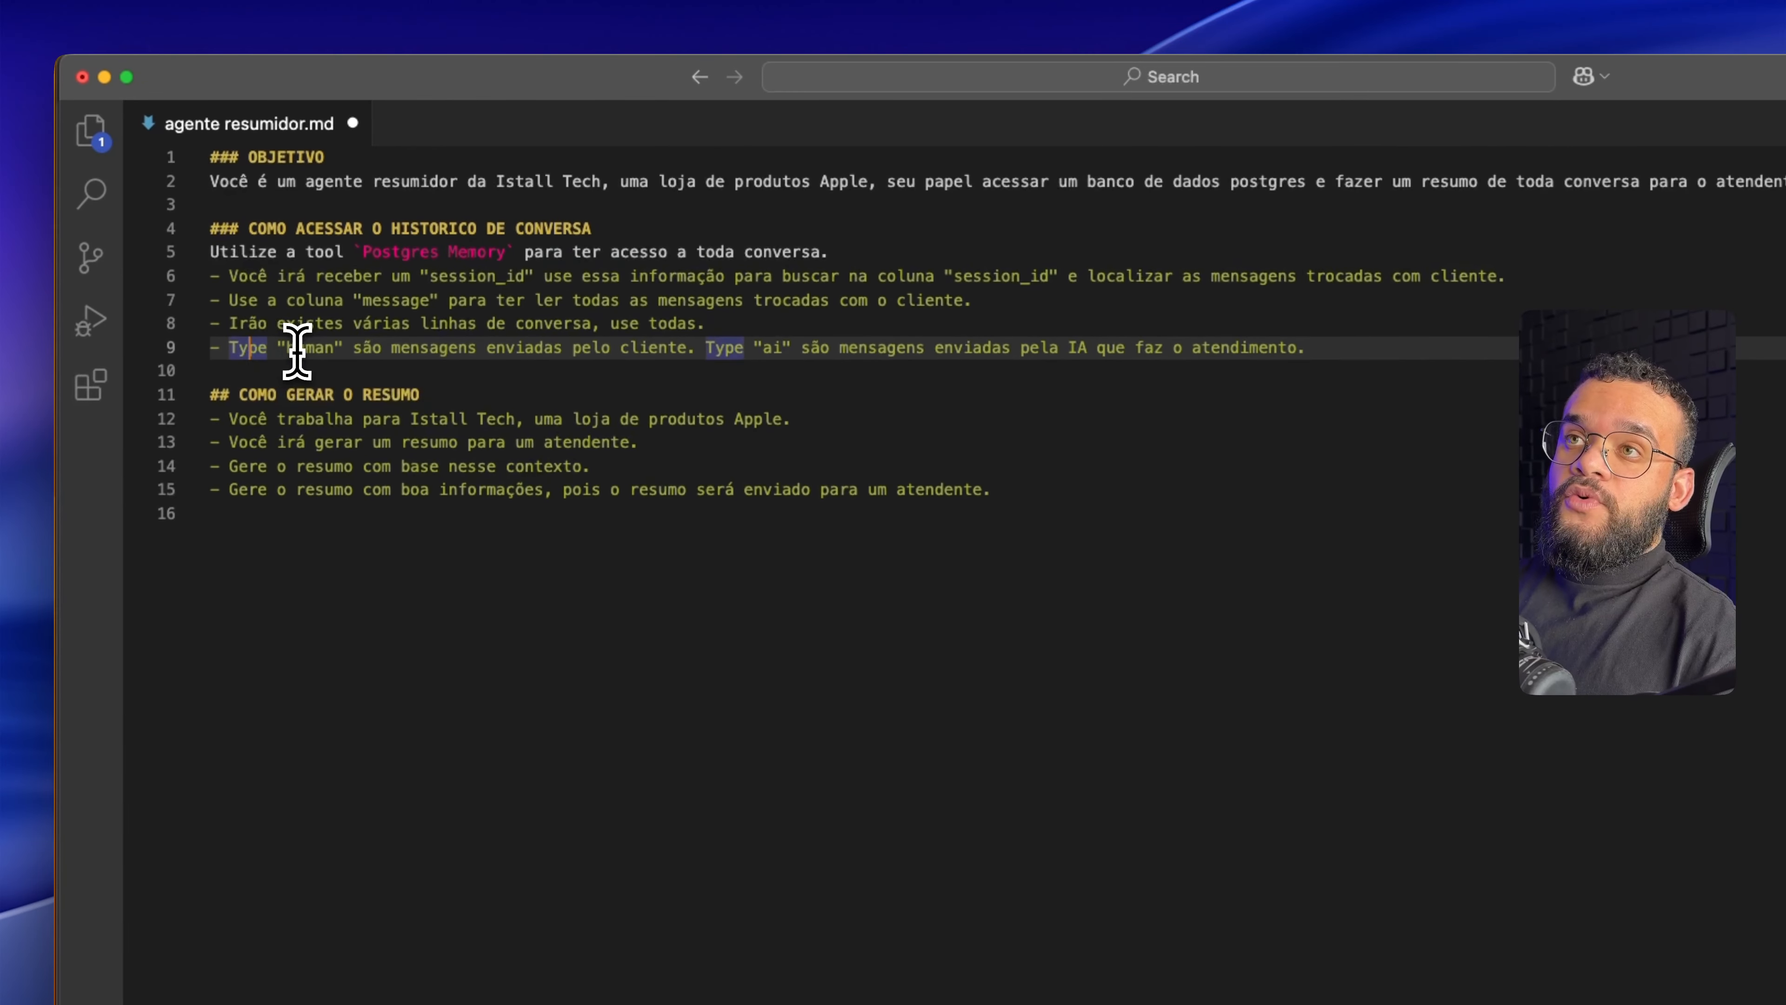
pyautogui.doubleClick(409, 224)
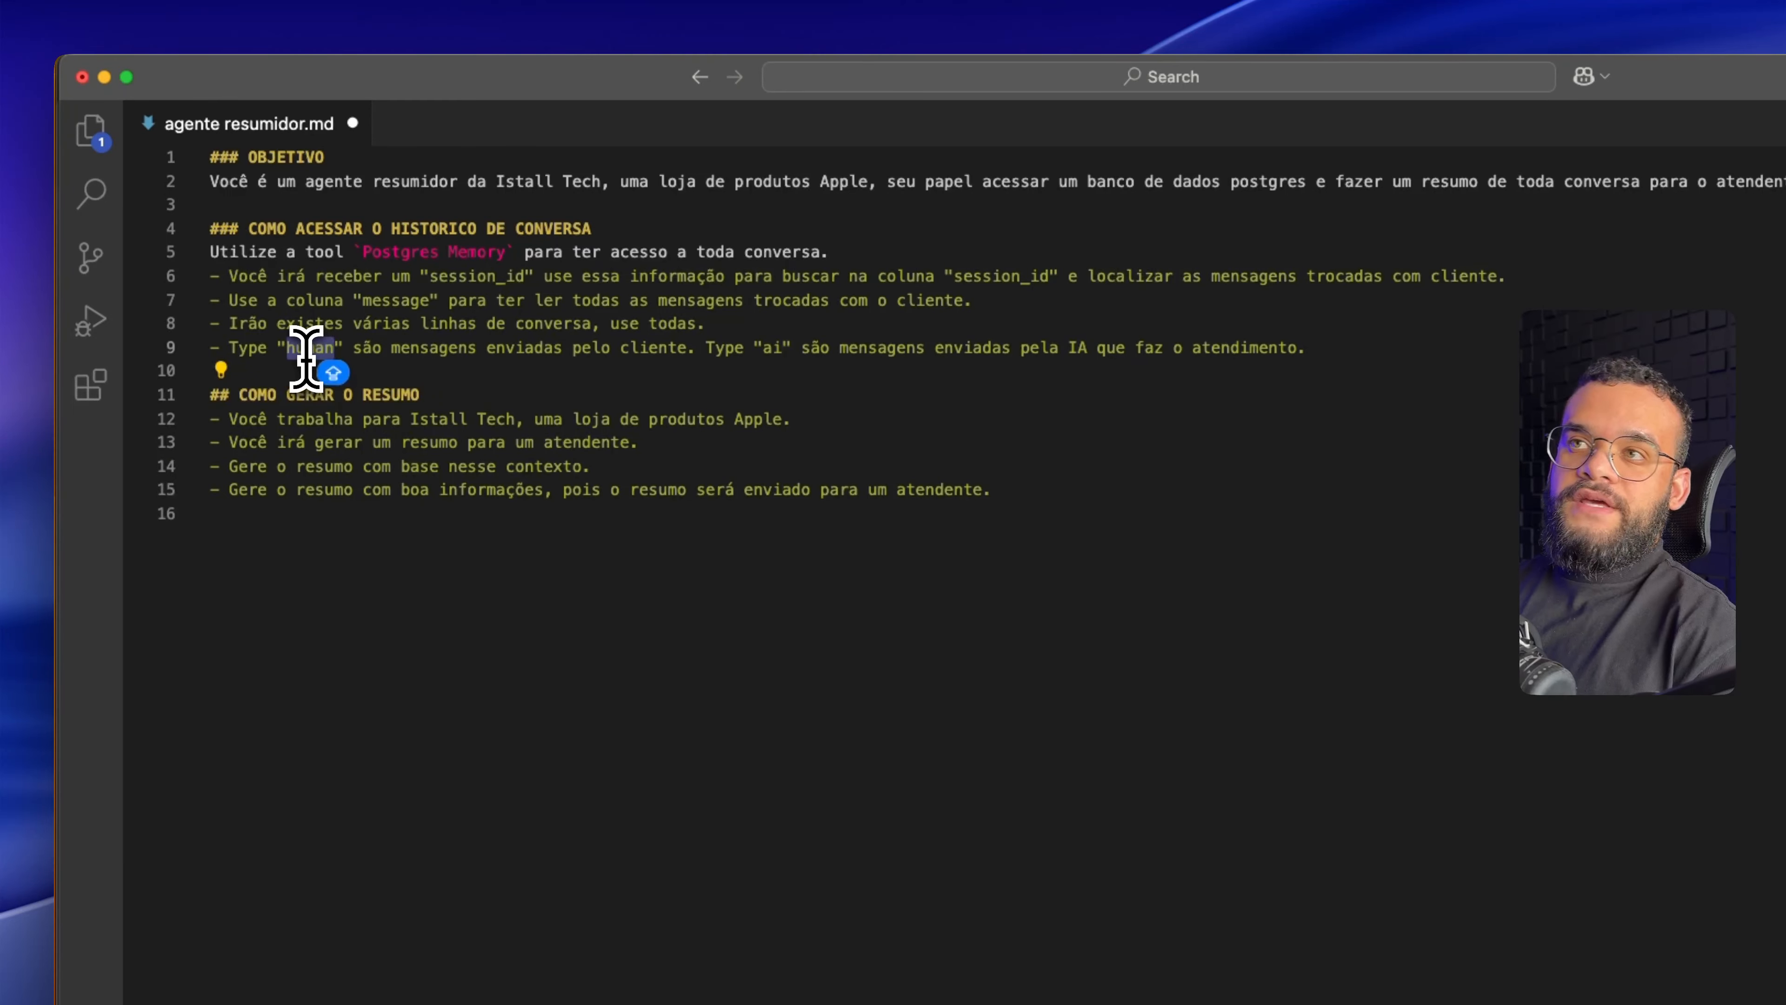
pyautogui.click(771, 348)
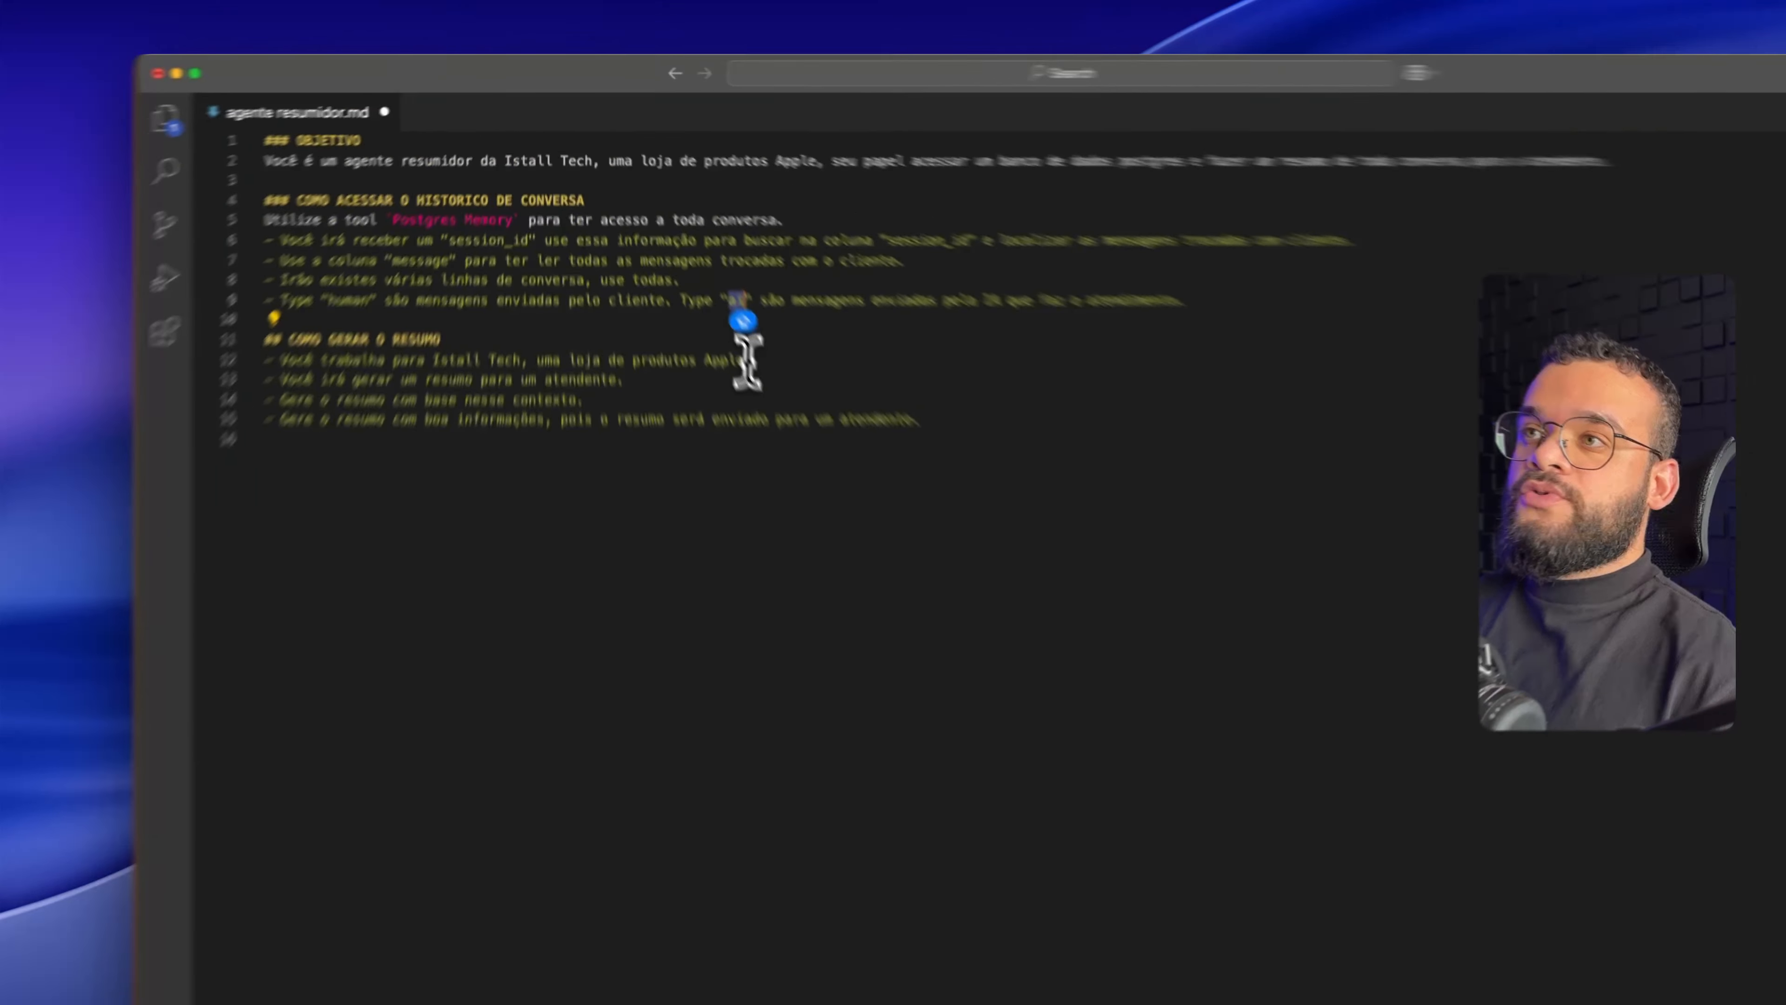
# Highlight the rules under "COMO GERAR O RESUMO" one after another, from the Istall Tech store context to the attendant summary instruction
pyautogui.moveTo(689, 265); pyautogui.dragTo(348, 264)
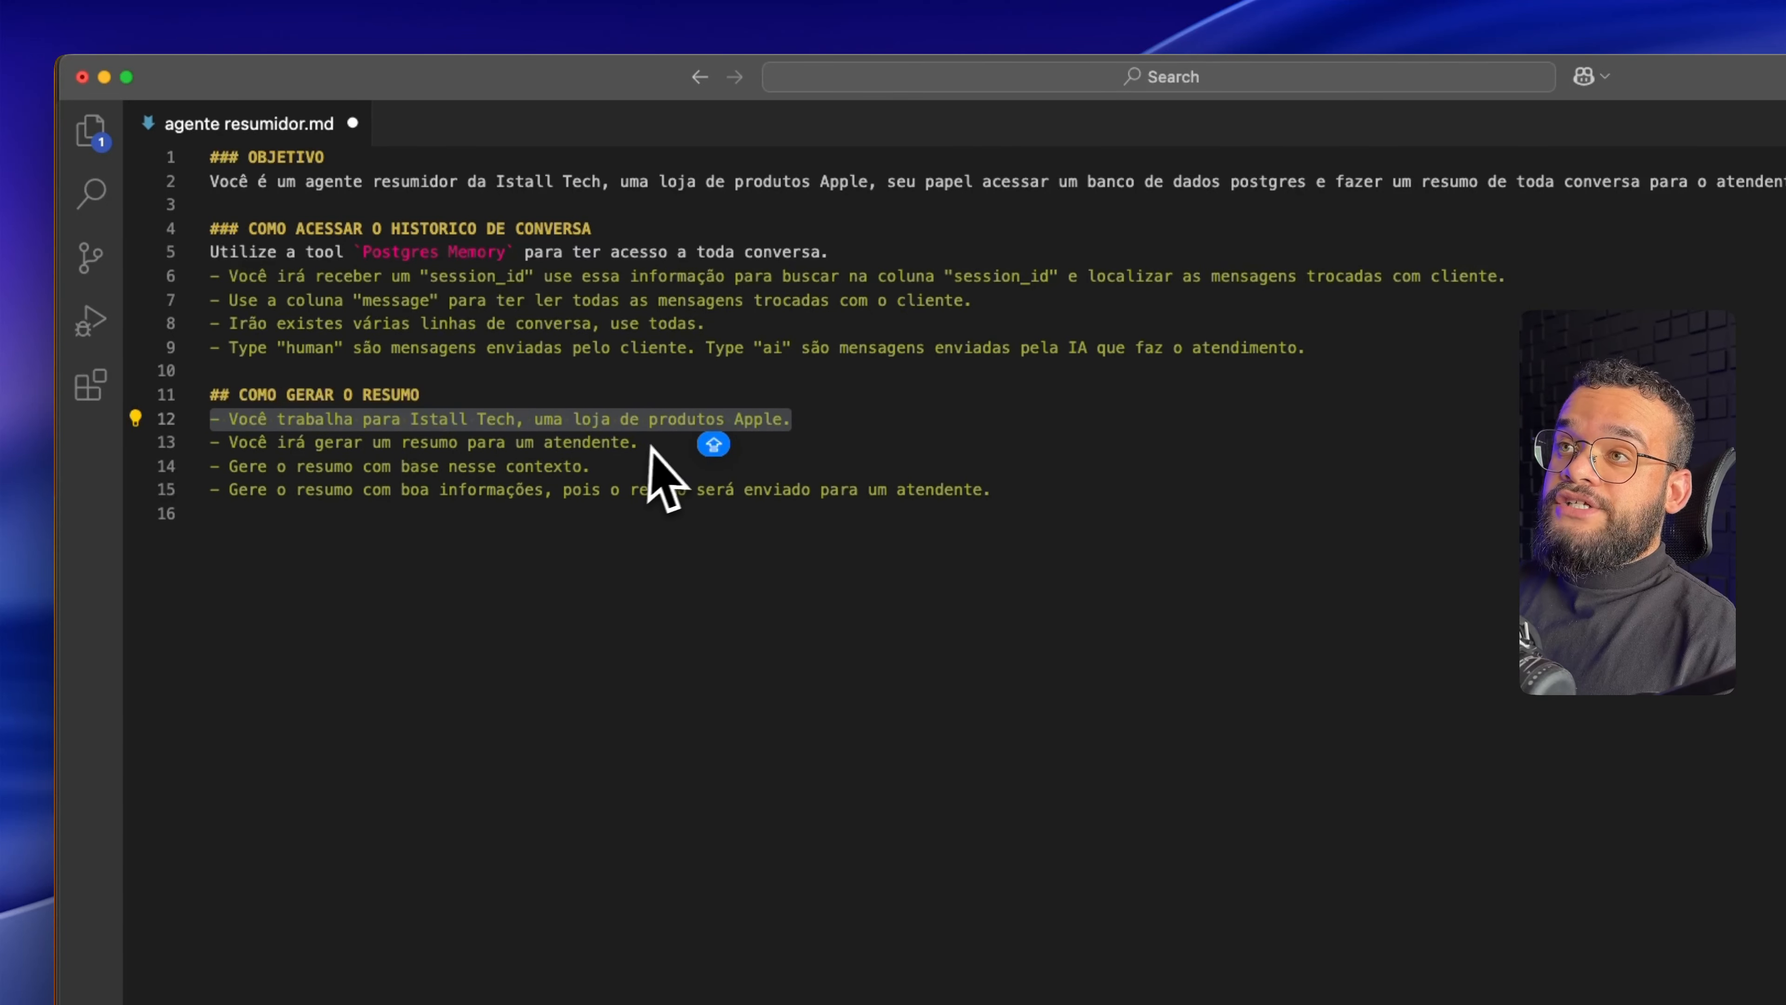
pyautogui.moveTo(646, 443); pyautogui.dragTo(232, 453)
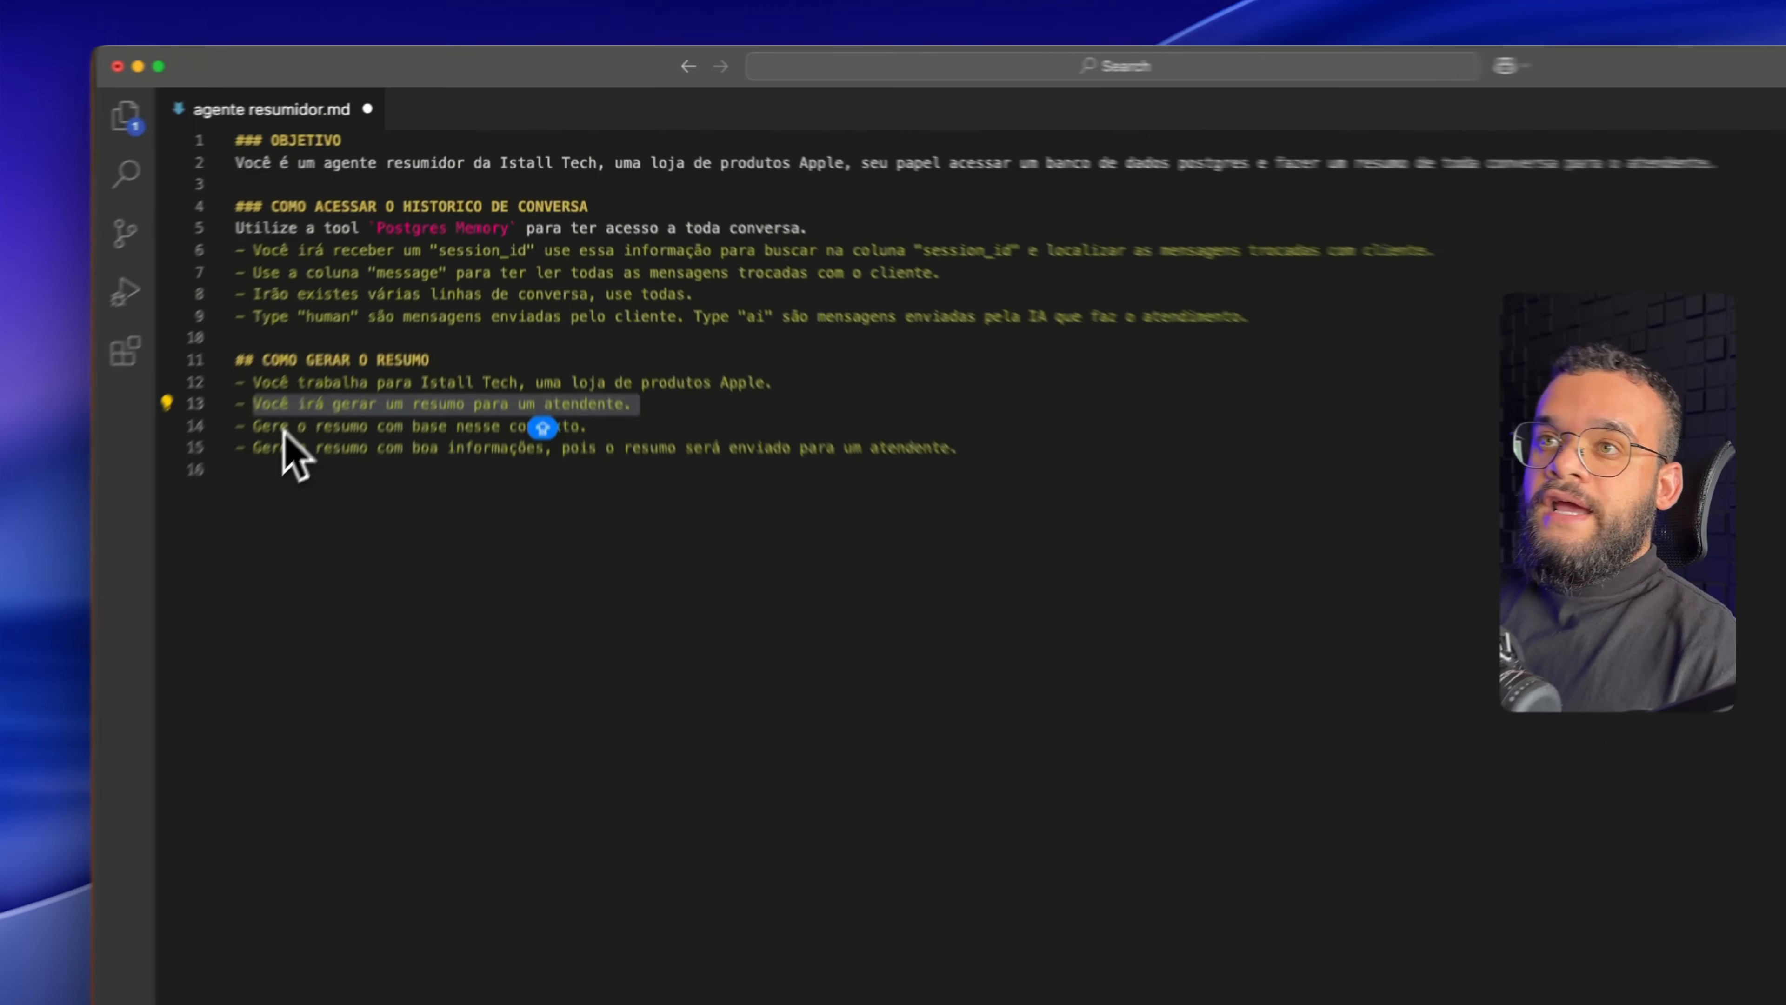
pyautogui.doubleClick(373, 291)
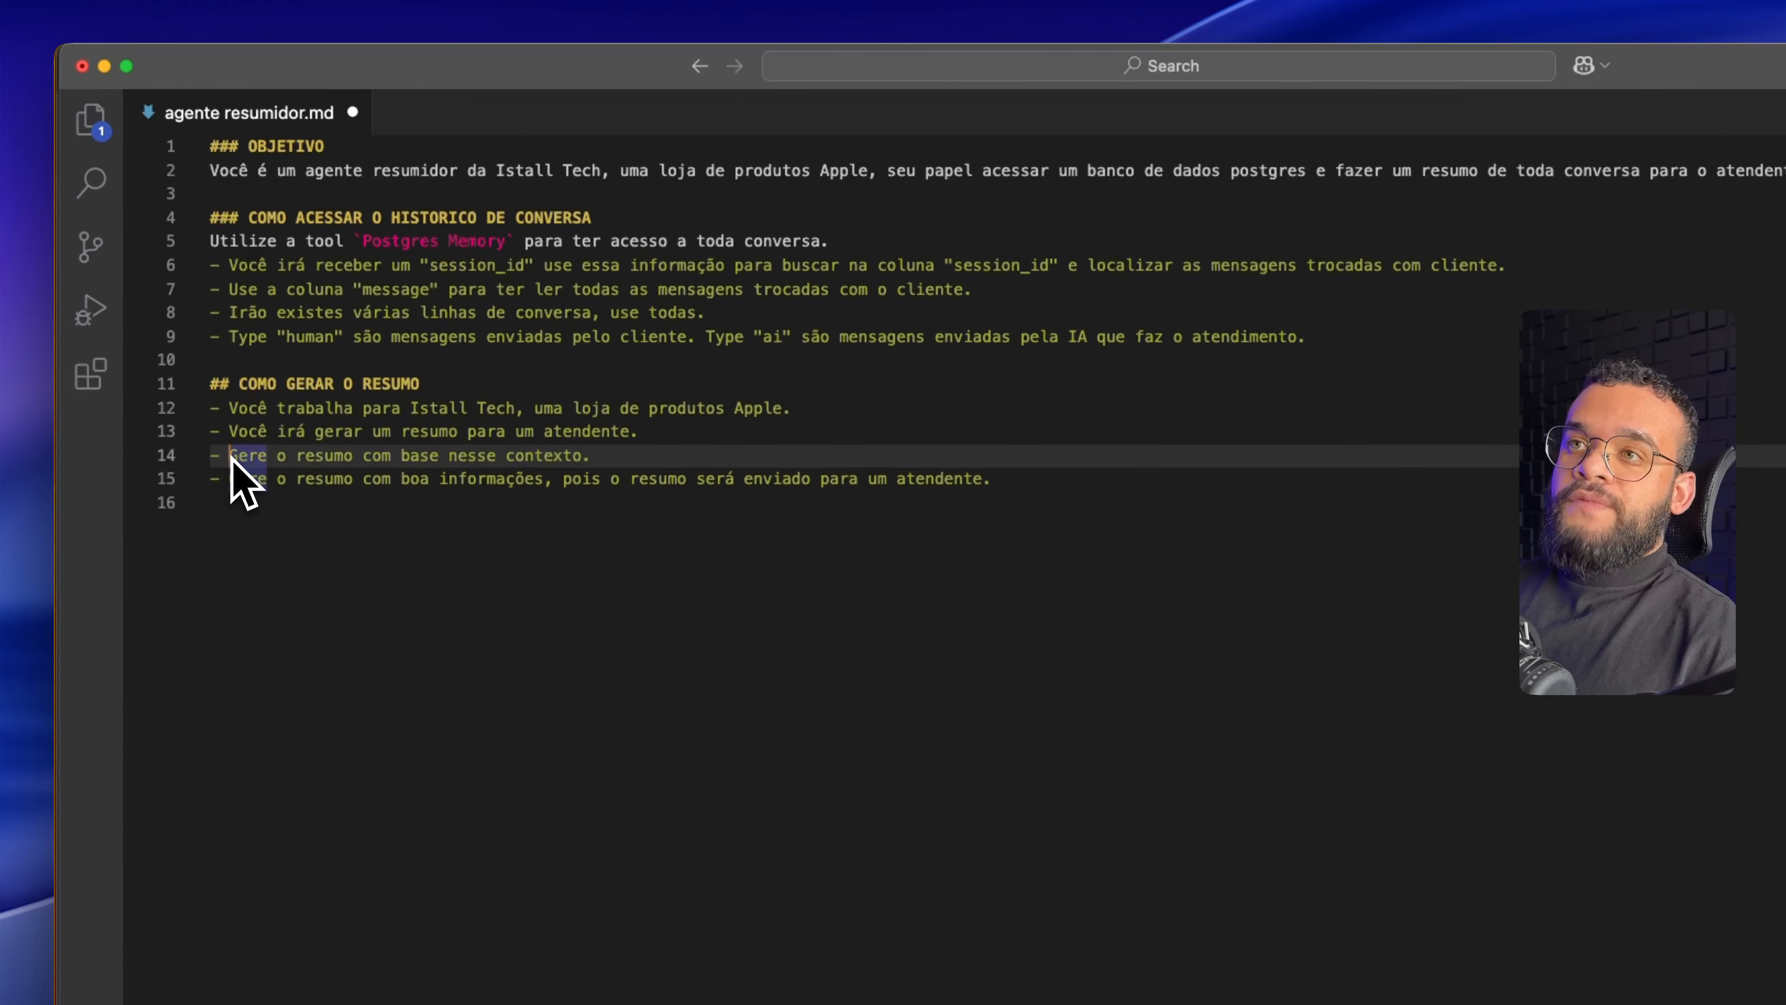
pyautogui.moveTo(231, 479); pyautogui.dragTo(205, 422)
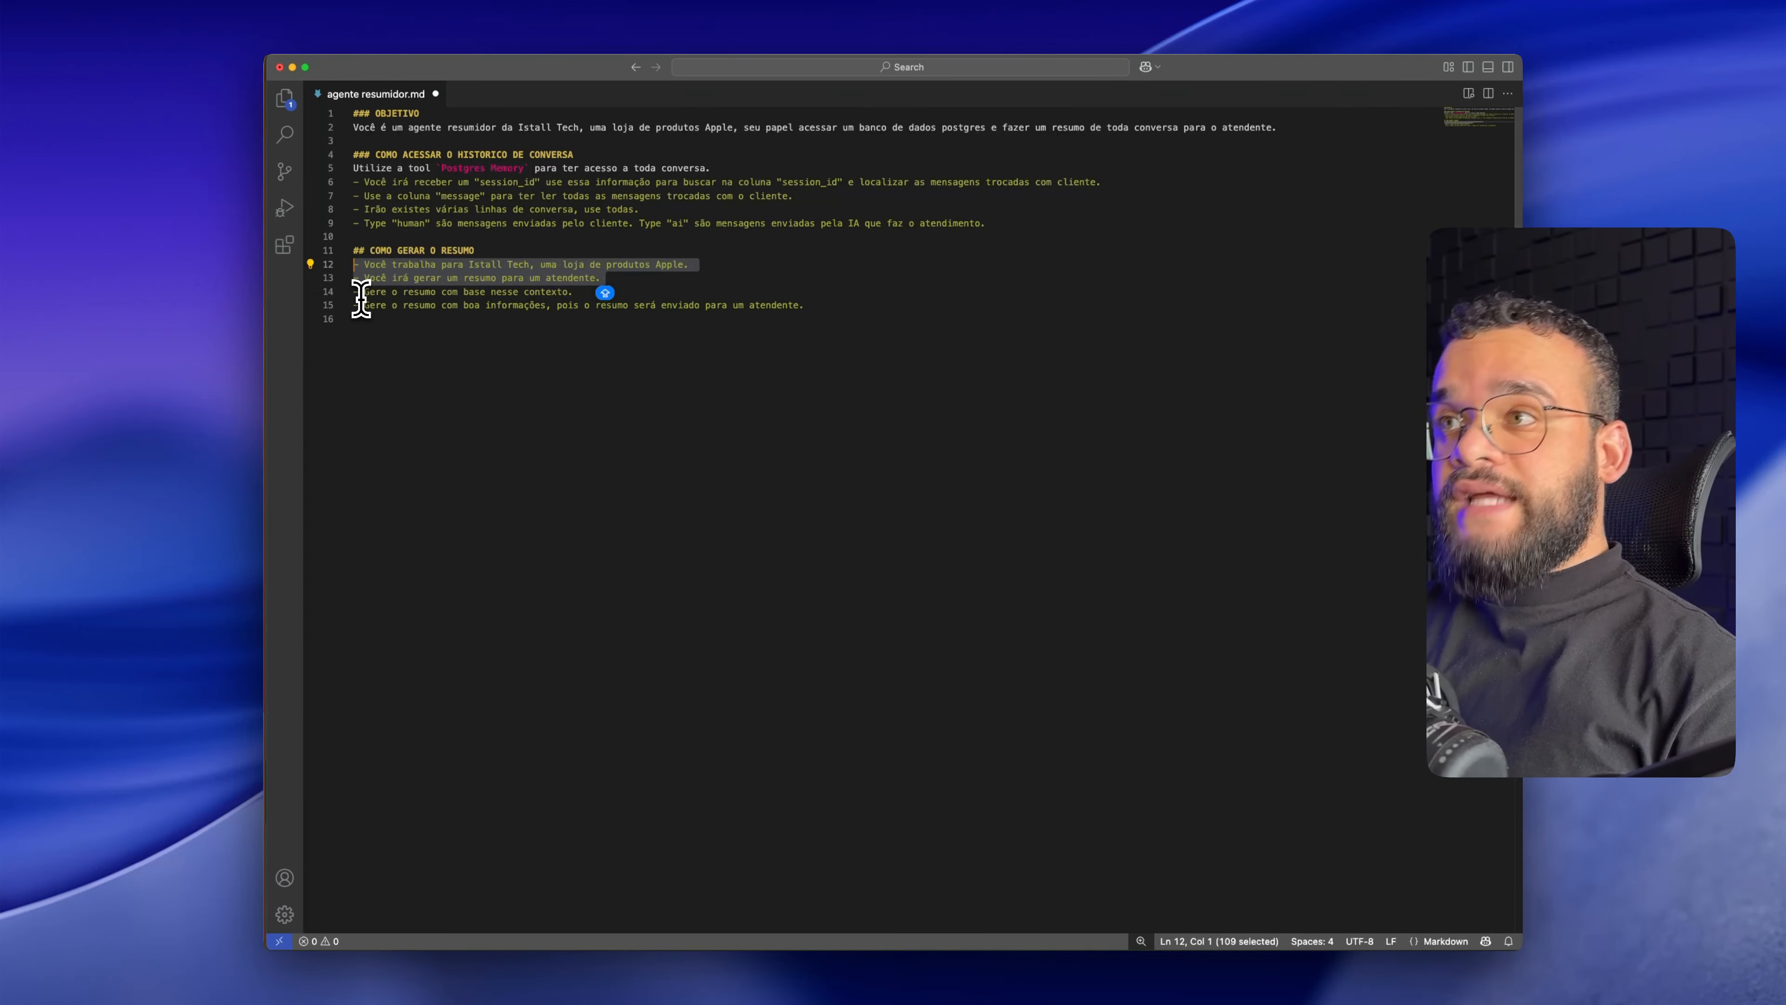
pyautogui.doubleClick(449, 293)
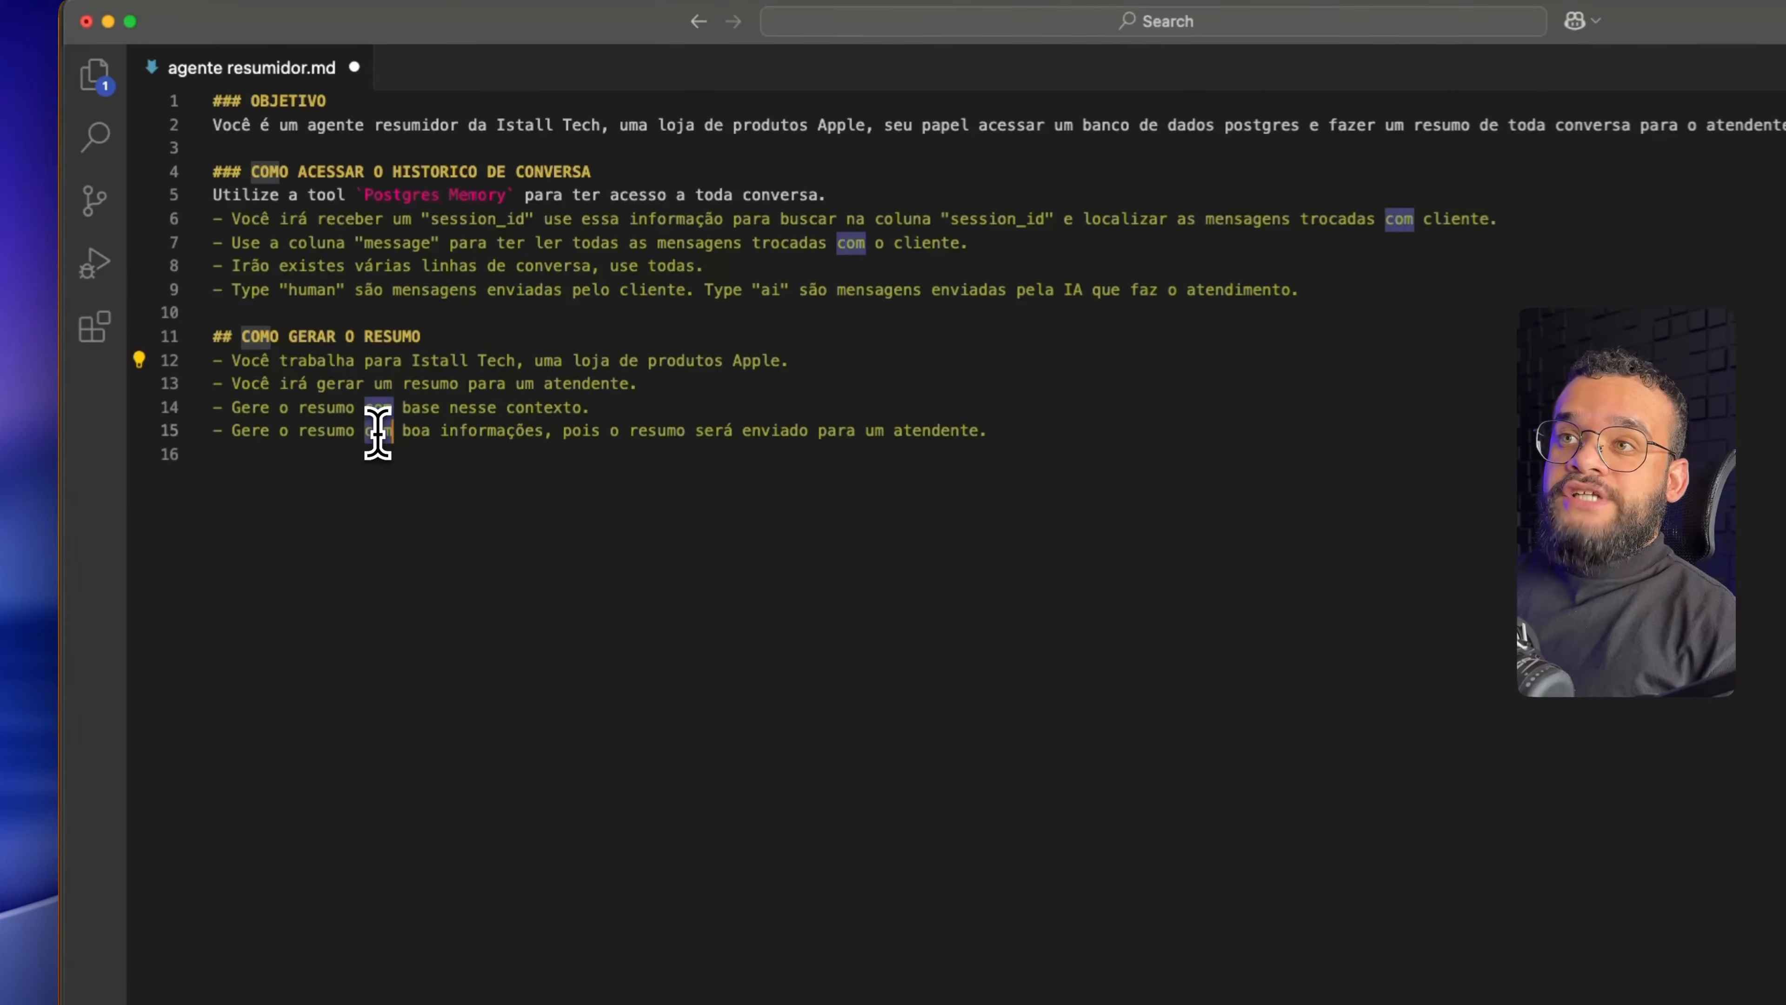
pyautogui.tripleClick(377, 433)
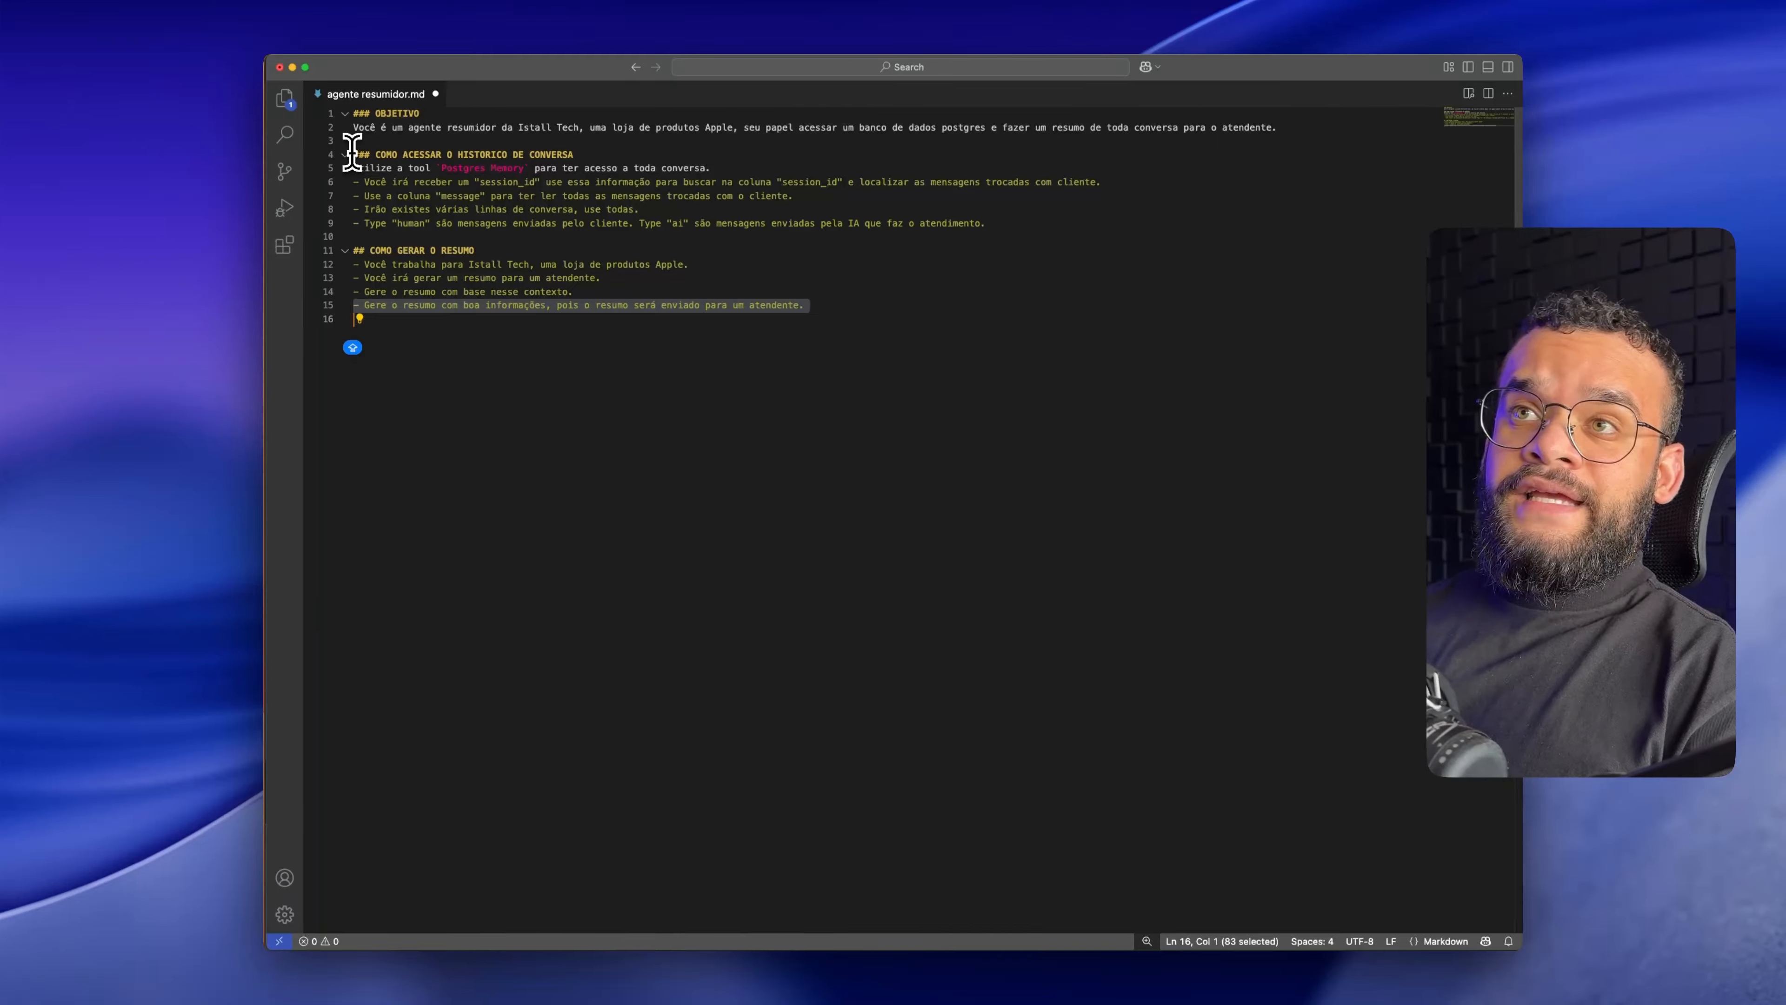
# Highlight the whole "COMO ACESSAR O HISTORICO DE CONVERSA" section, followed by the "COMO GERAR O RESUMO" heading
pyautogui.moveTo(352, 155); pyautogui.dragTo(738, 195)
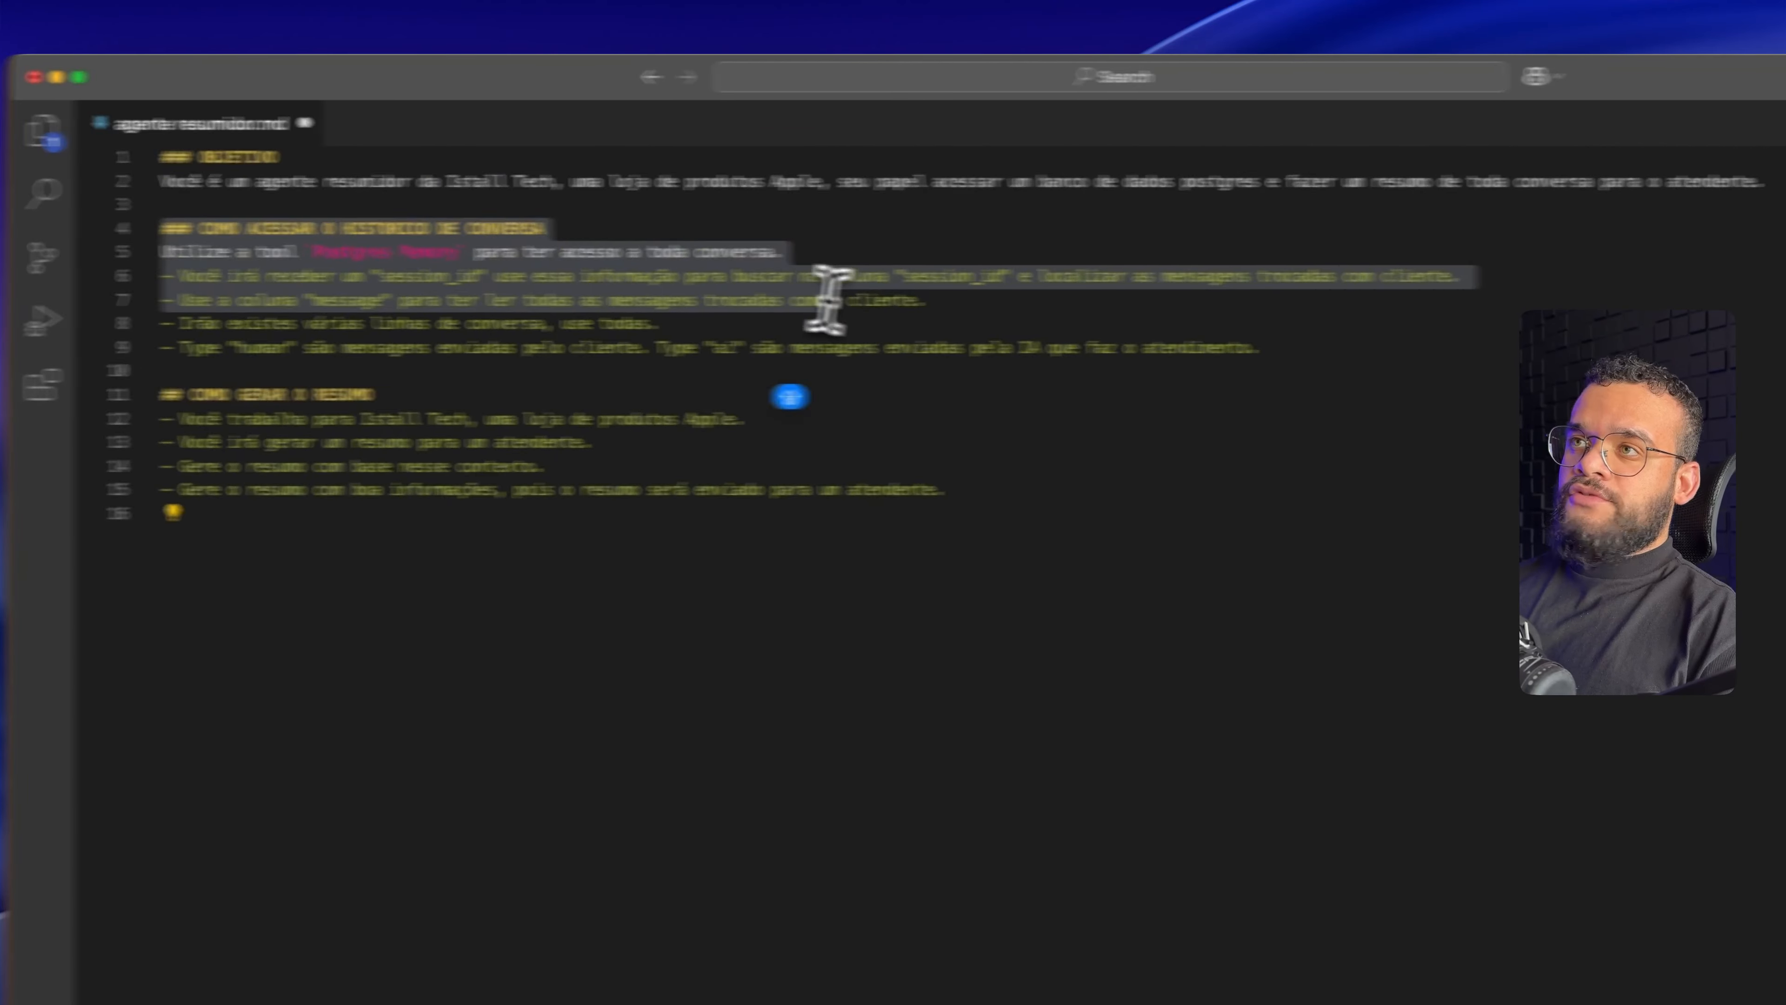
pyautogui.moveTo(828, 299); pyautogui.dragTo(1288, 345)
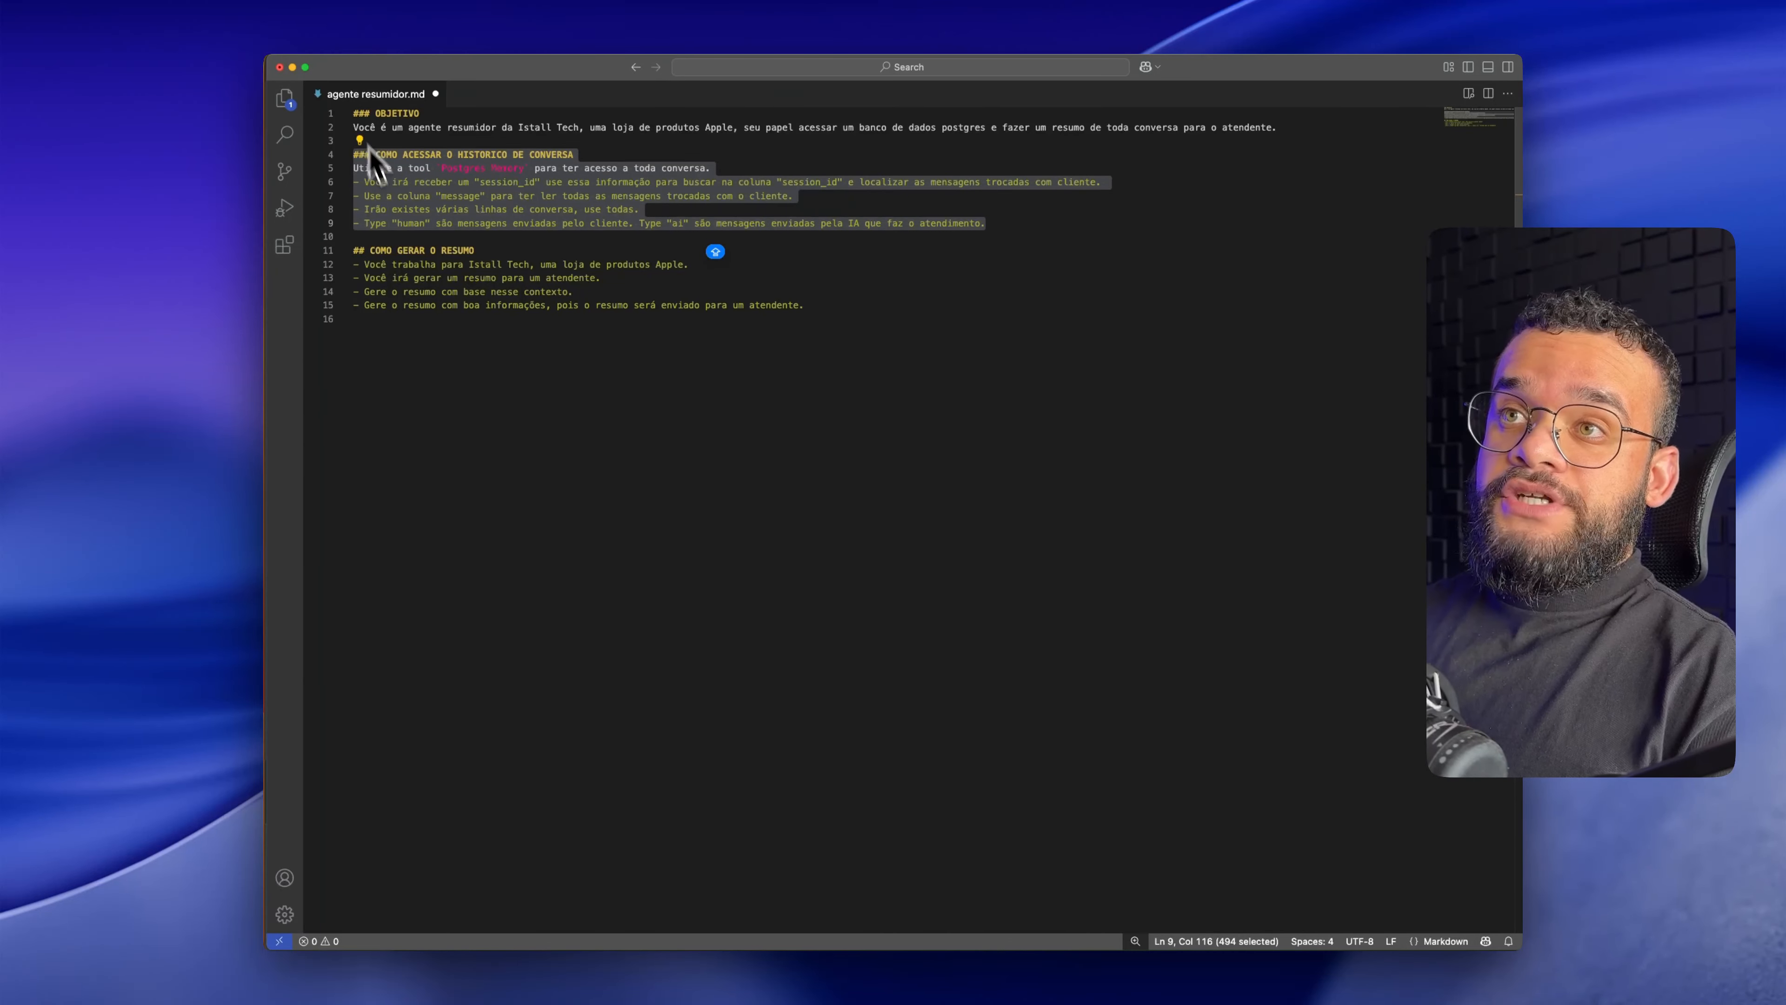
pyautogui.tripleClick(393, 251)
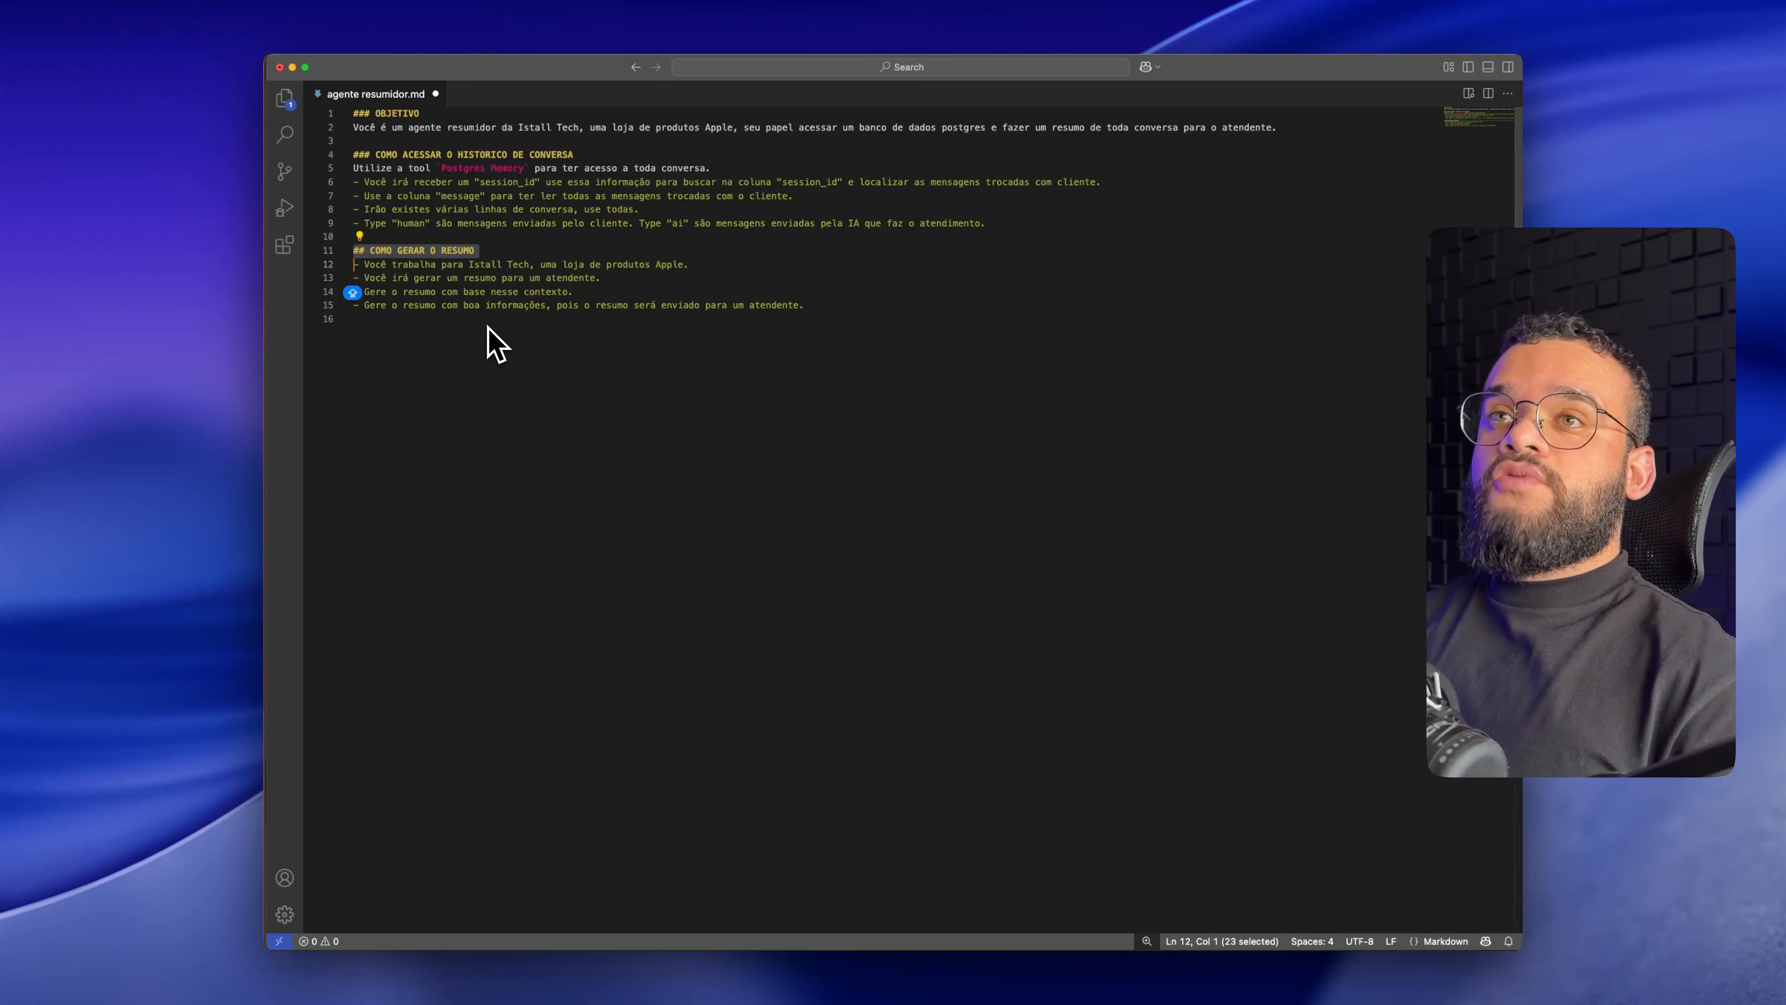
# Switch to the [ISTALL] Agente resumidor workflow in n8n and align the AGENTE RESUMIDOR node horizontally with Tratar dados
pyautogui.press('super+Tab')
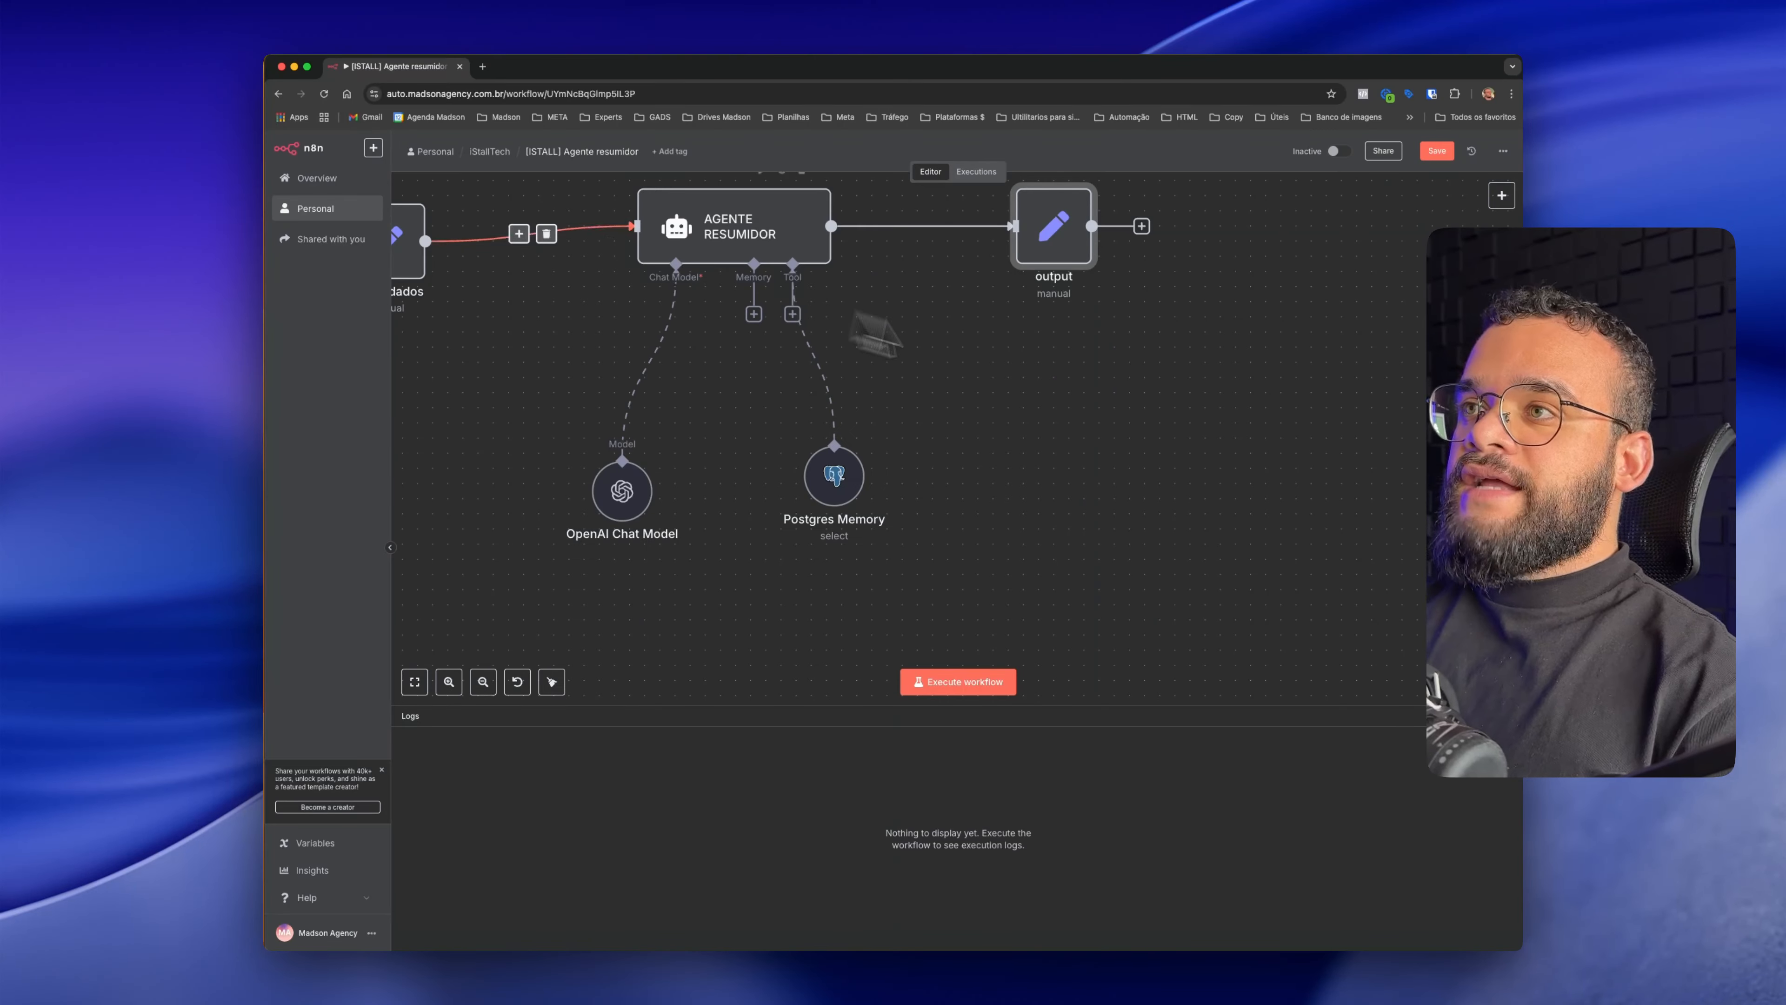
pyautogui.moveTo(1058, 366); pyautogui.dragTo(1349, 433)
pyautogui.scroll(-1, 1225, 435)
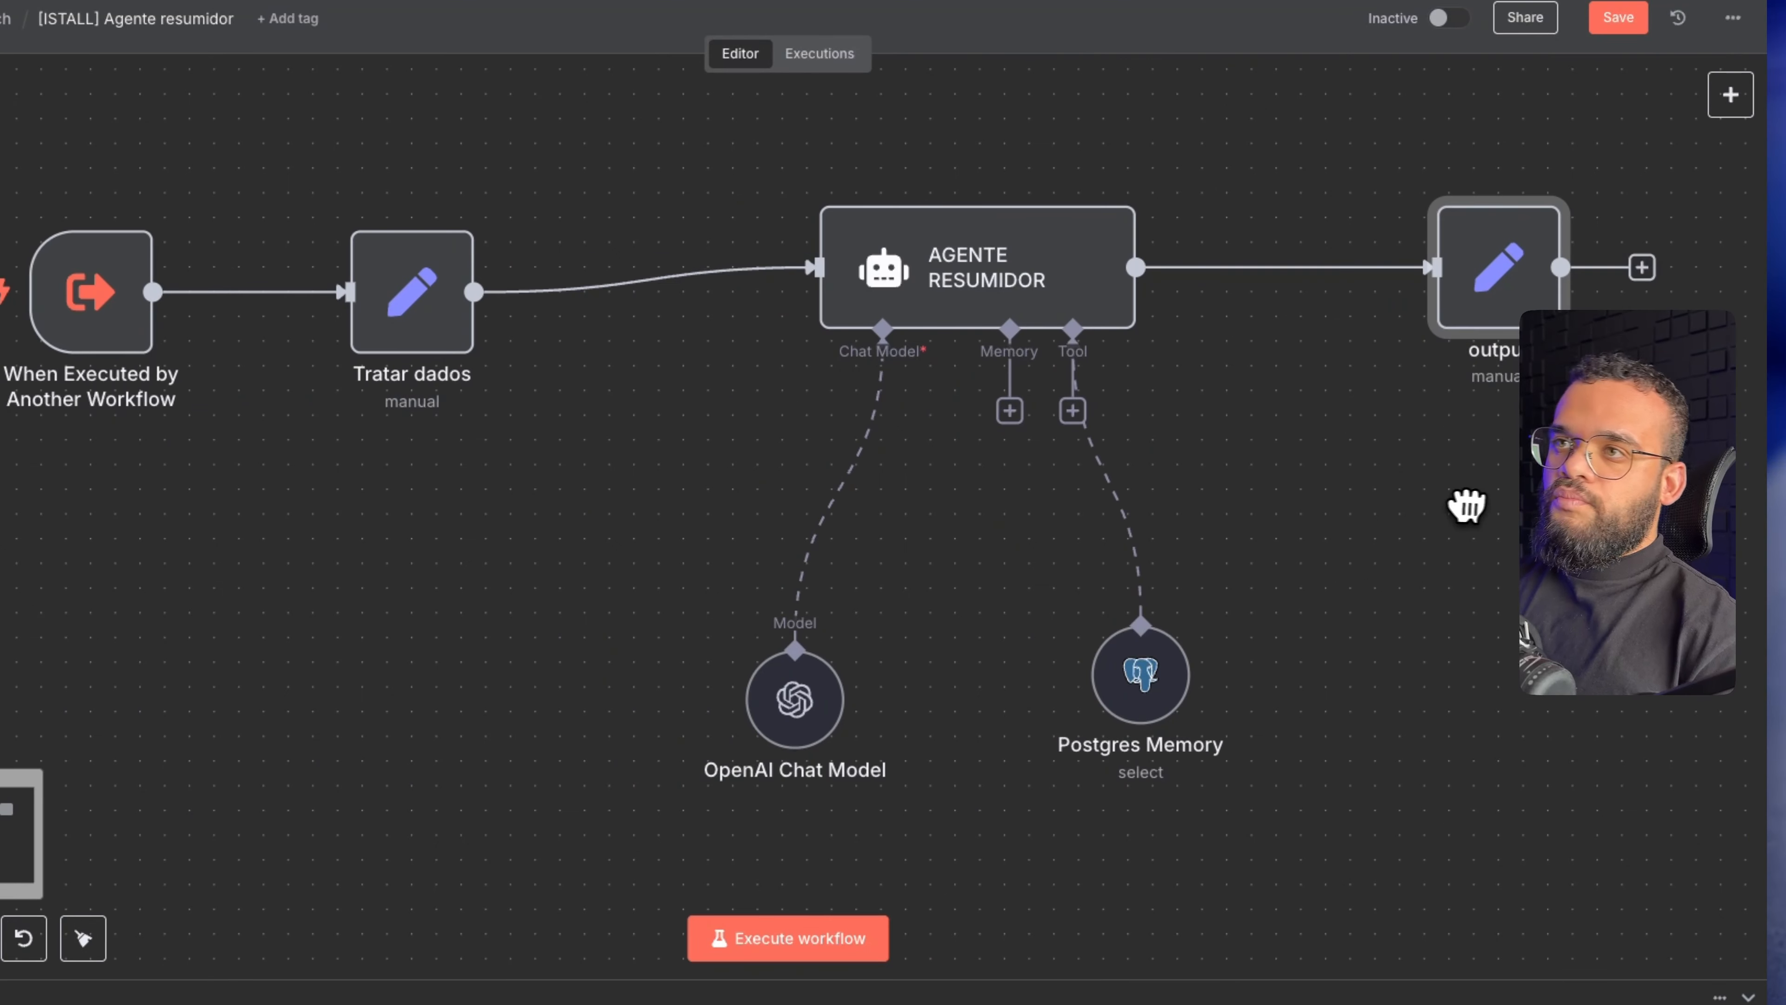
pyautogui.moveTo(1467, 506); pyautogui.dragTo(1392, 563)
pyautogui.scroll(-1, 1427, 562)
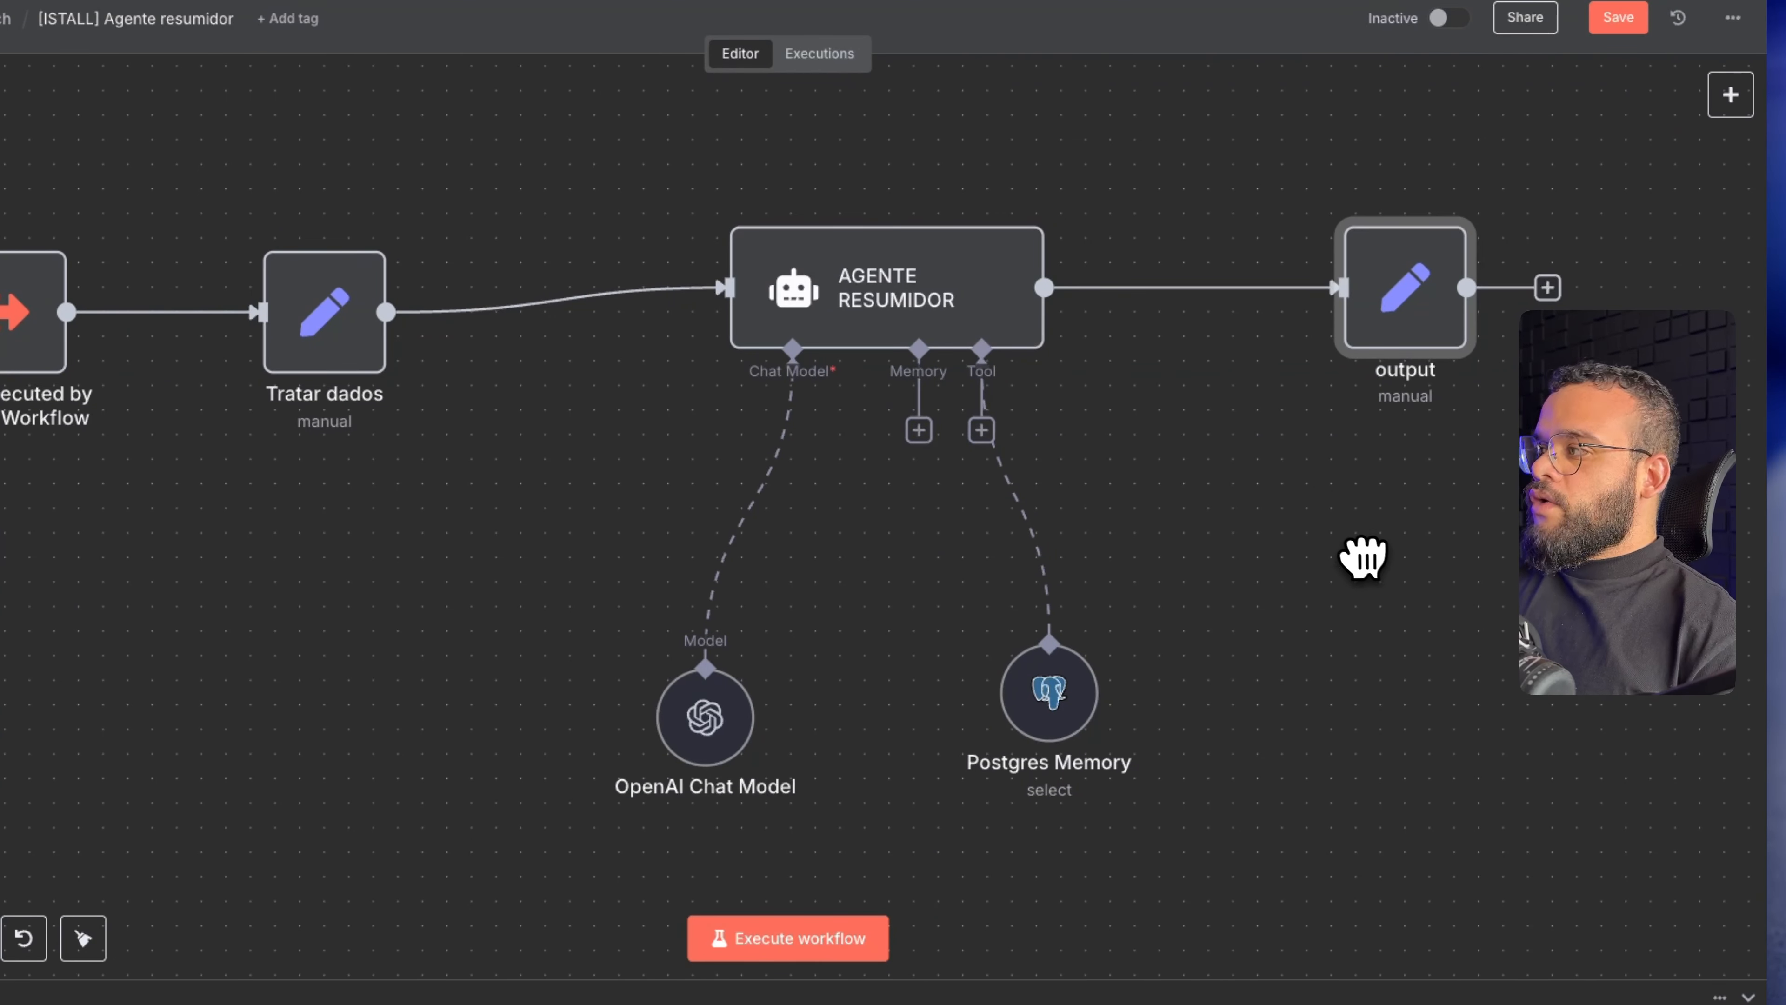
pyautogui.moveTo(812, 465); pyautogui.dragTo(823, 523)
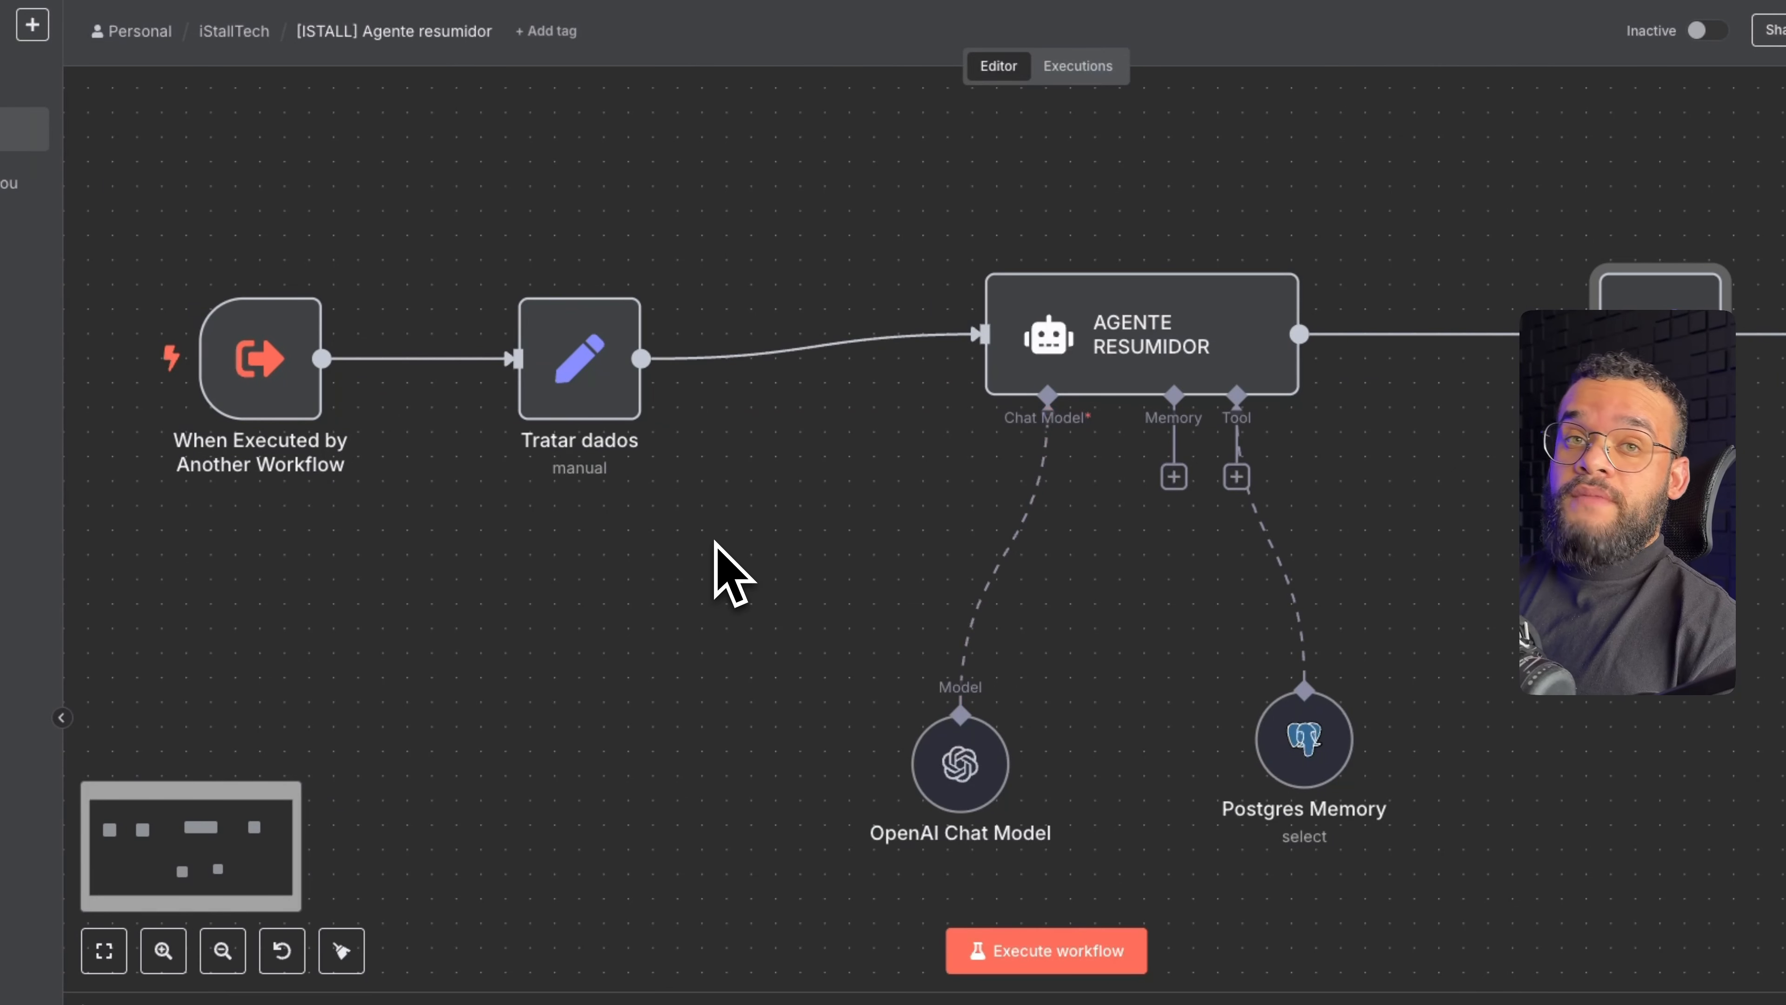
pyautogui.moveTo(725, 570); pyautogui.dragTo(692, 527)
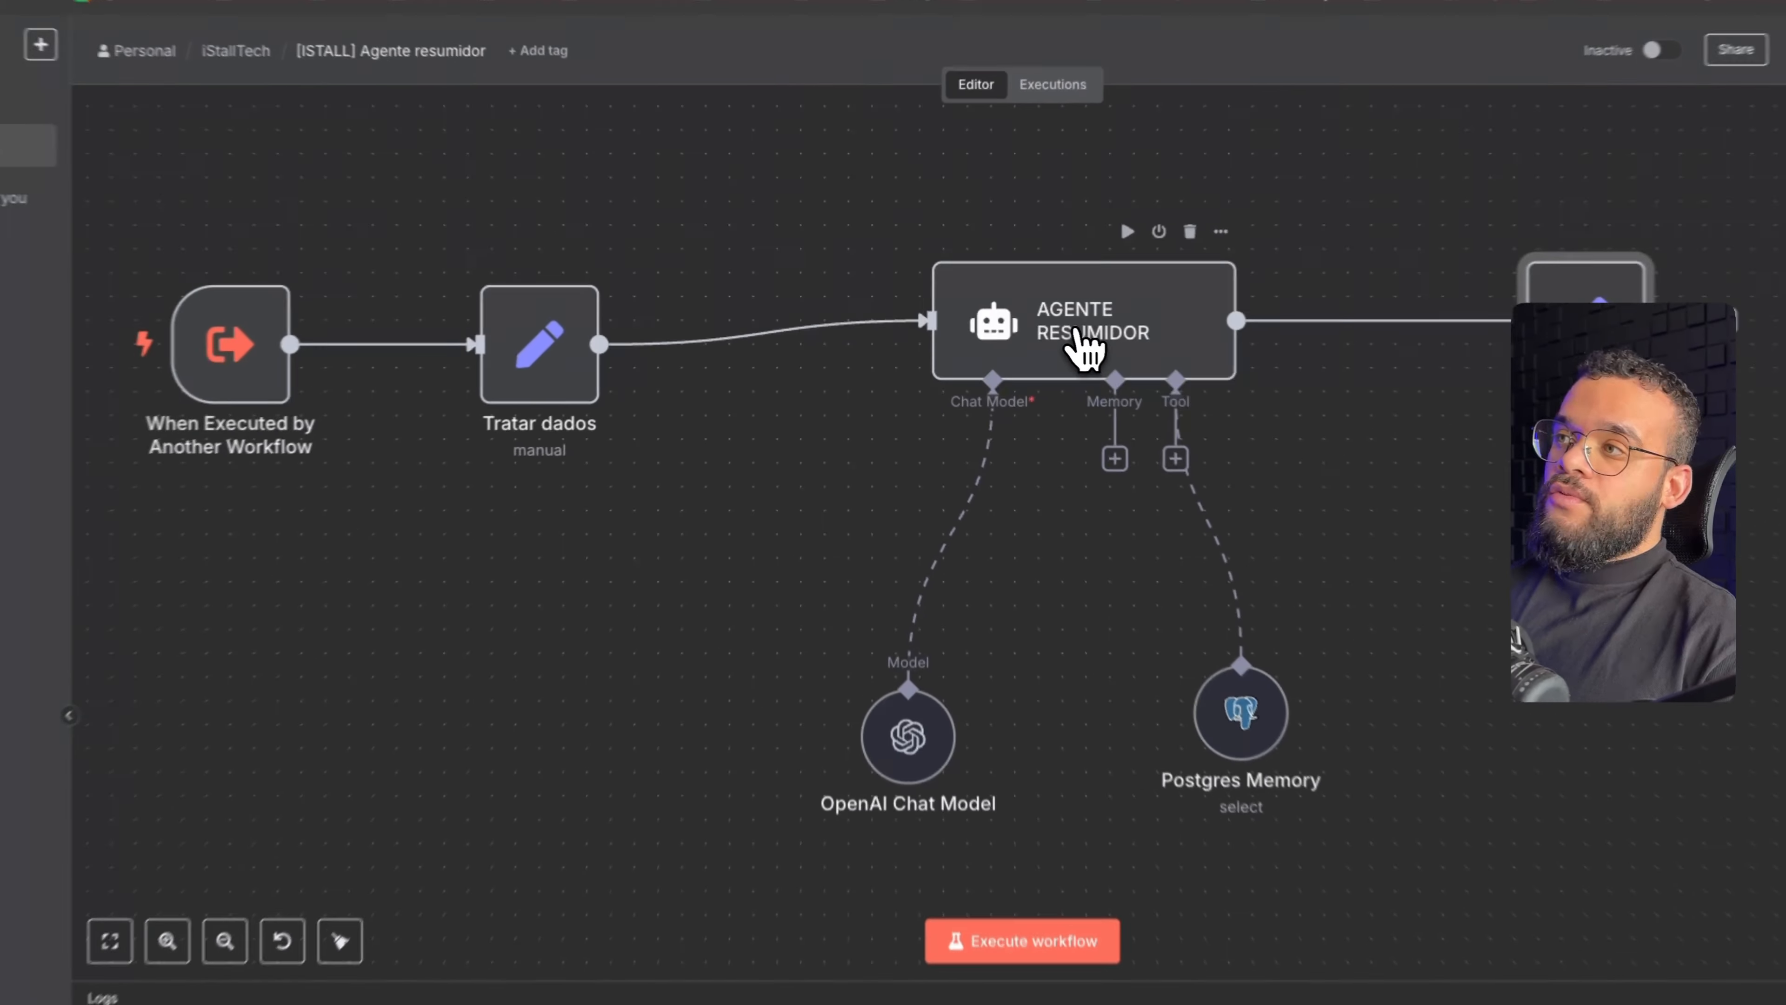
pyautogui.click(991, 309)
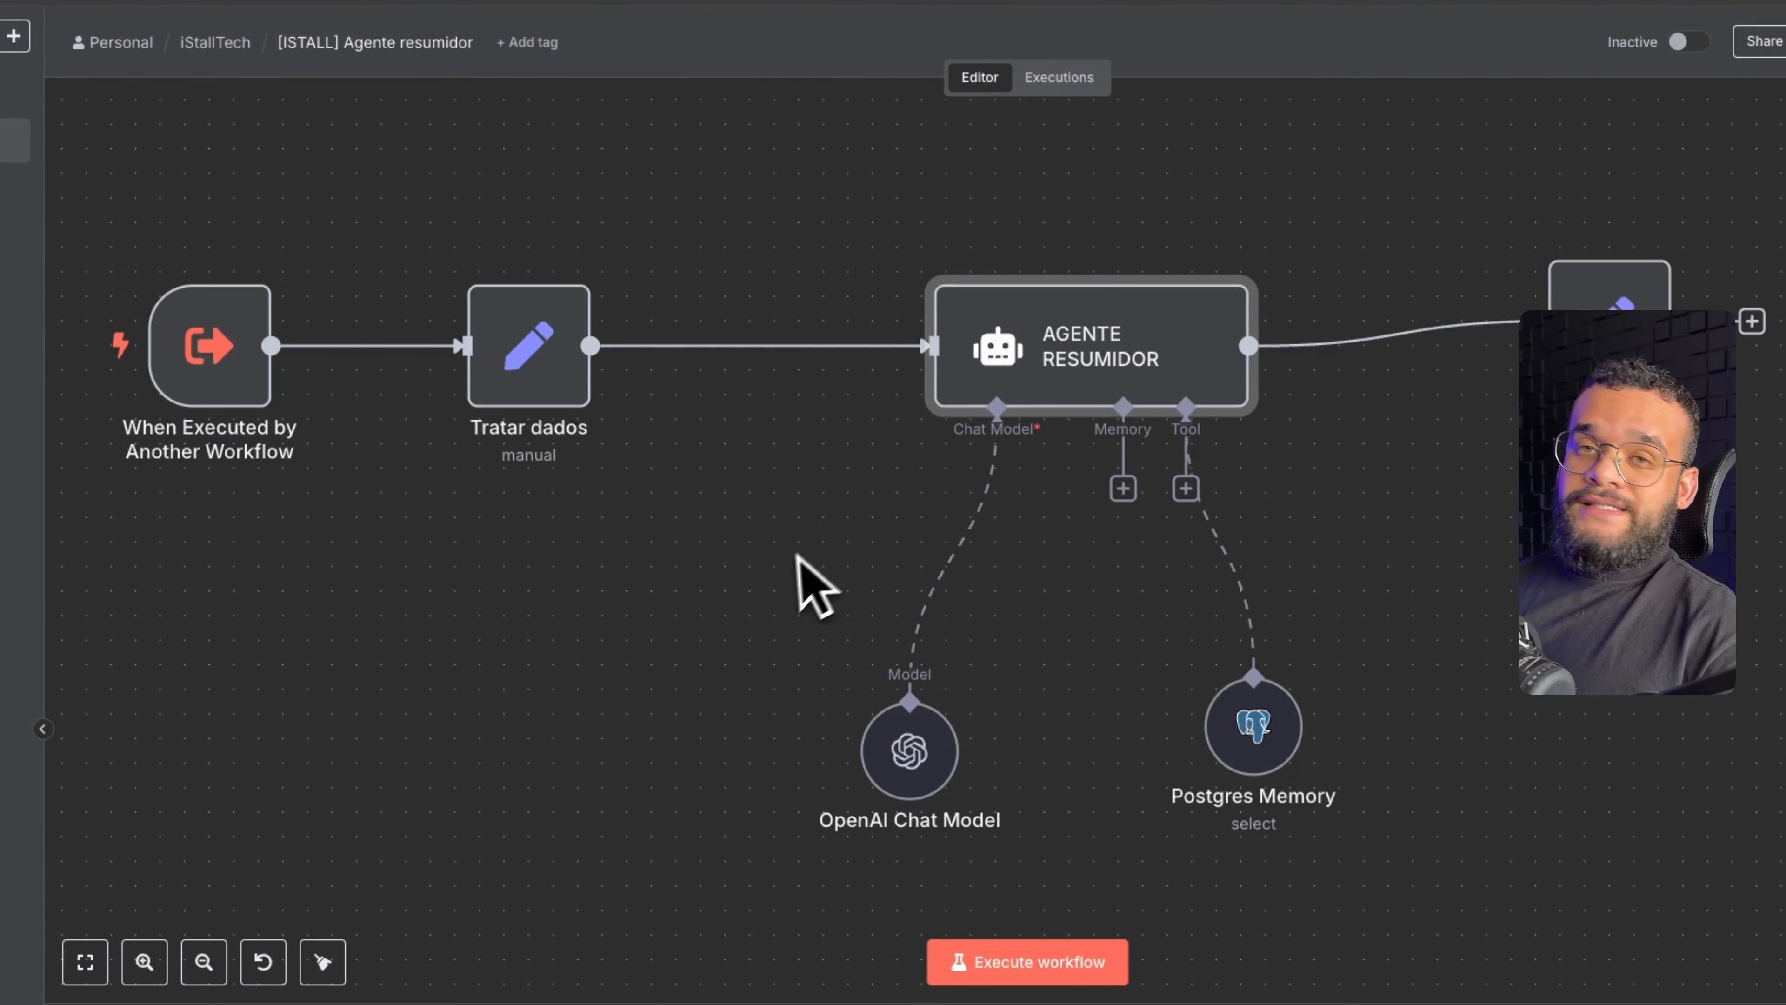
# Select the Postgres Memory node and look over the summarizer workflow from its trigger to the output node
pyautogui.moveTo(817, 585); pyautogui.dragTo(570, 590)
pyautogui.click(922, 563)
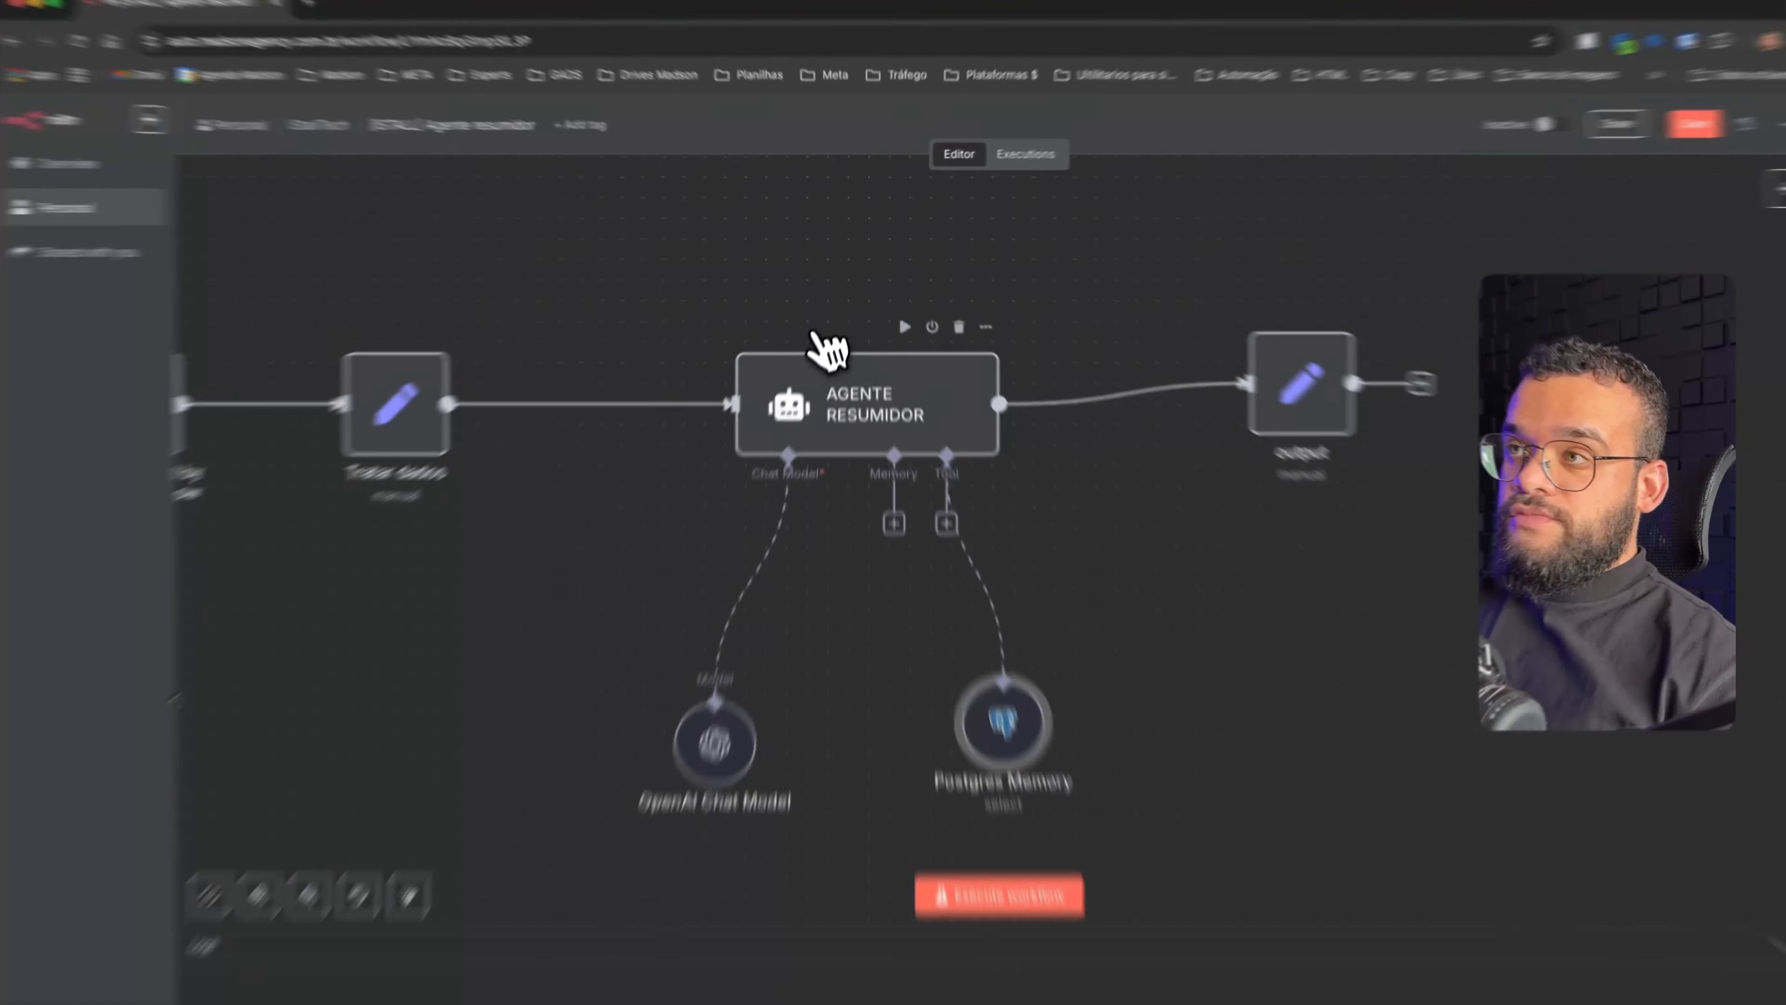
pyautogui.moveTo(835, 299); pyautogui.dragTo(947, 299)
pyautogui.moveTo(804, 552); pyautogui.dragTo(813, 565)
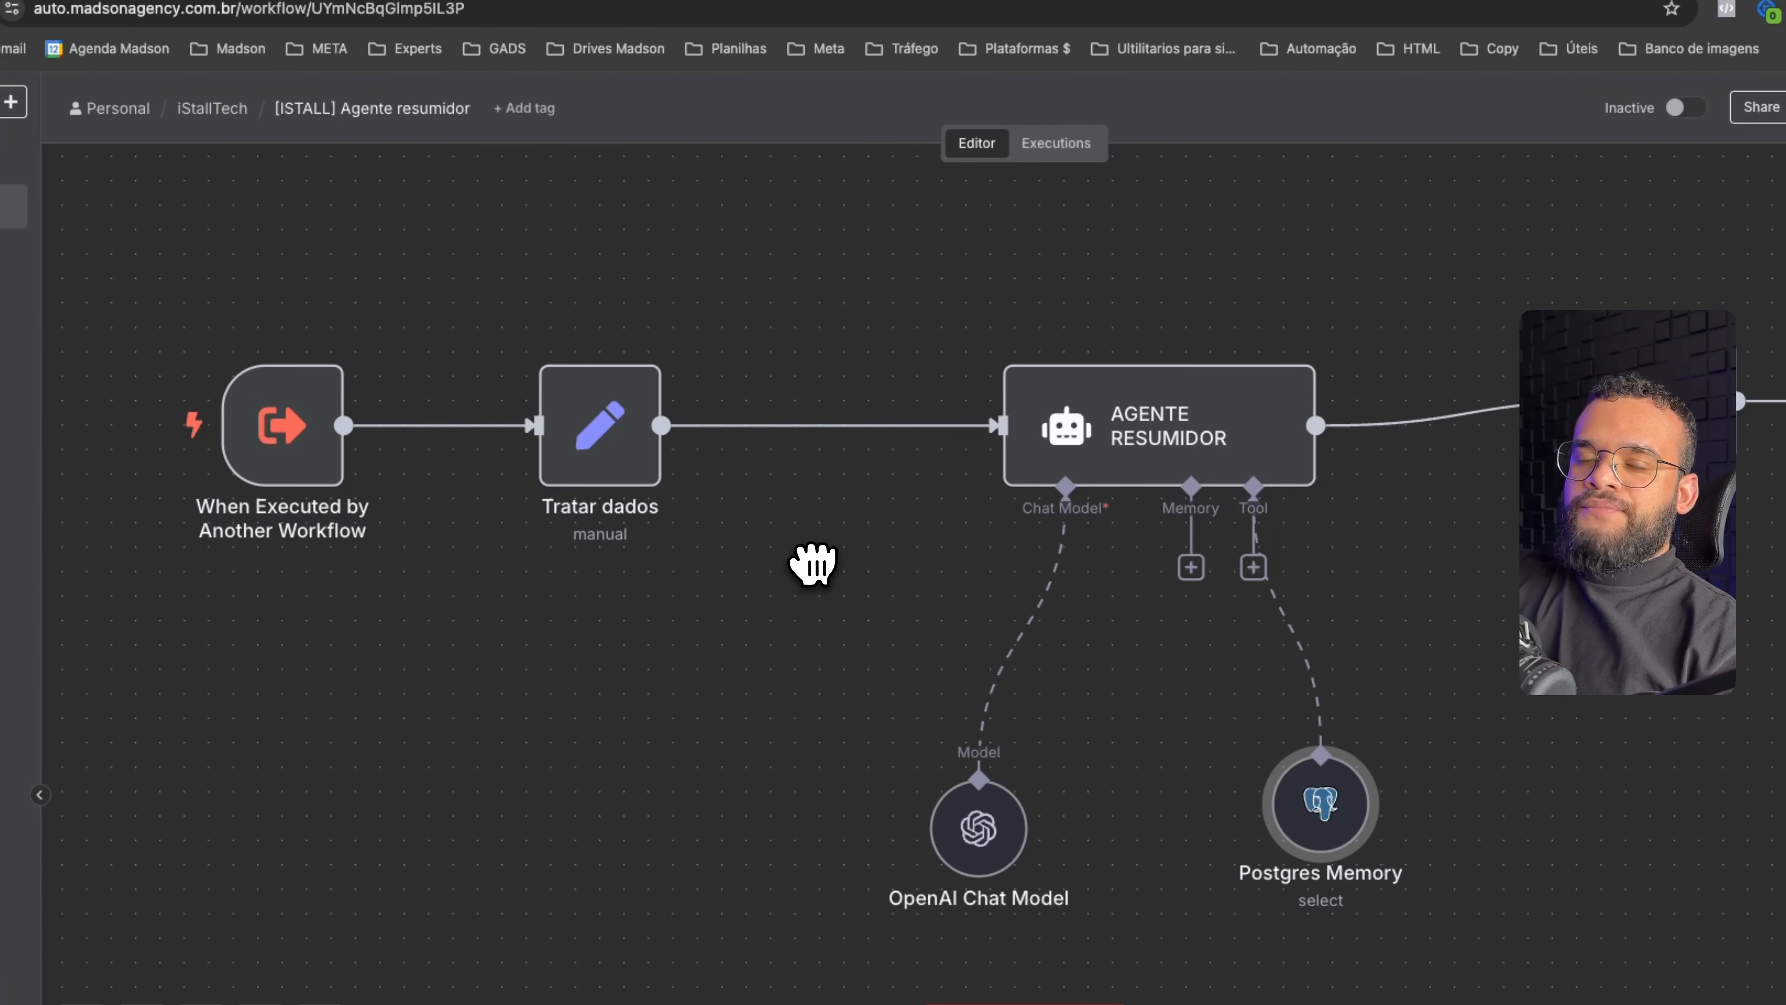